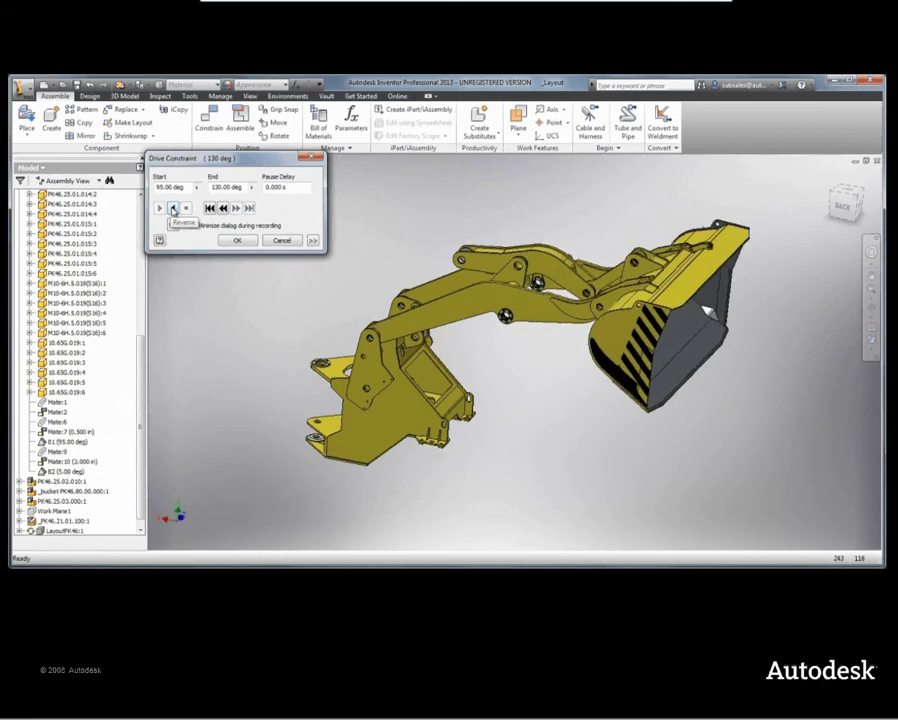
- Convert constraint B1 into a Showcase constraint animation and send the front loader to Showcase
{"action": "left_click", "coordinate": [313, 157]}
{"action": "left_click", "coordinate": [31, 88]}
{"action": "mouse_move", "coordinate": [57, 294]}
{"action": "left_click", "coordinate": [150, 316]}
{"action": "left_click", "coordinate": [363, 298]}
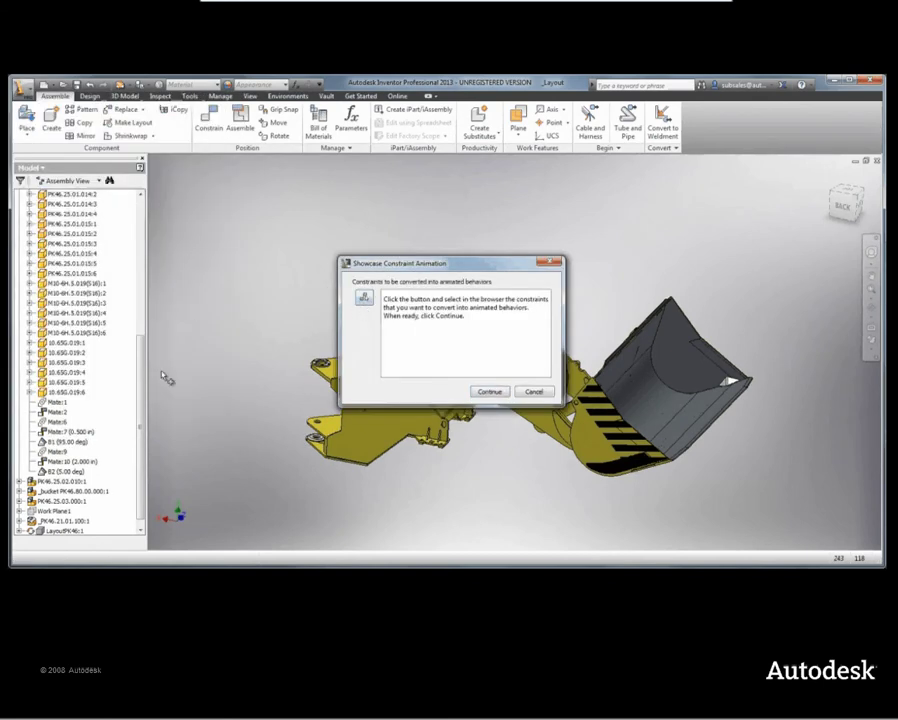
{"action": "left_click", "coordinate": [88, 443]}
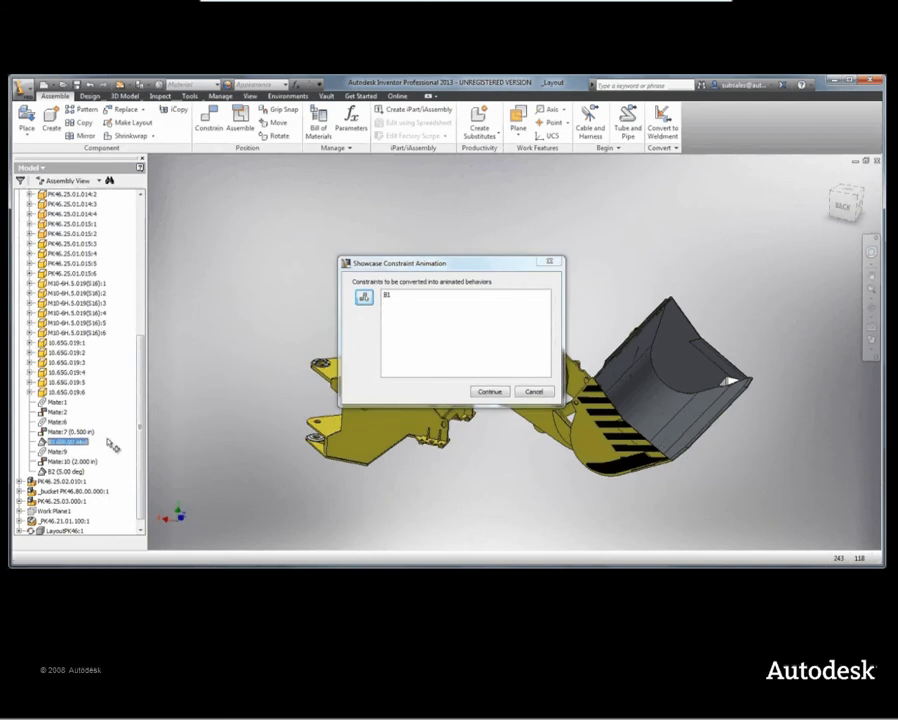
{"action": "left_click", "coordinate": [489, 392]}
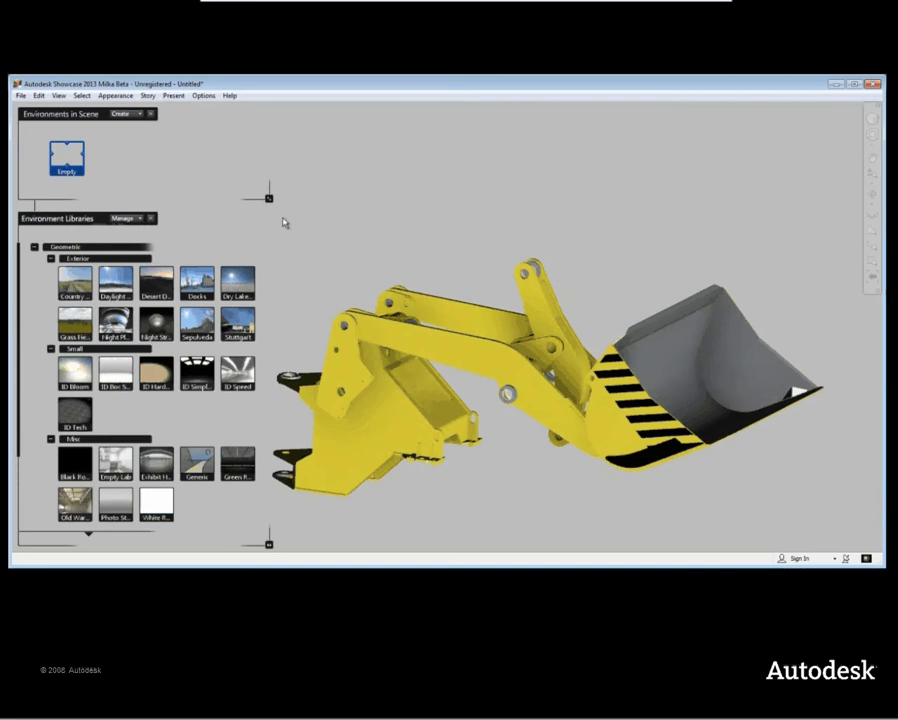
- Stage the loader in the Photo Studio environment and give the upper link Aluminium
{"action": "left_click", "coordinate": [162, 503]}
{"action": "left_click", "coordinate": [122, 506]}
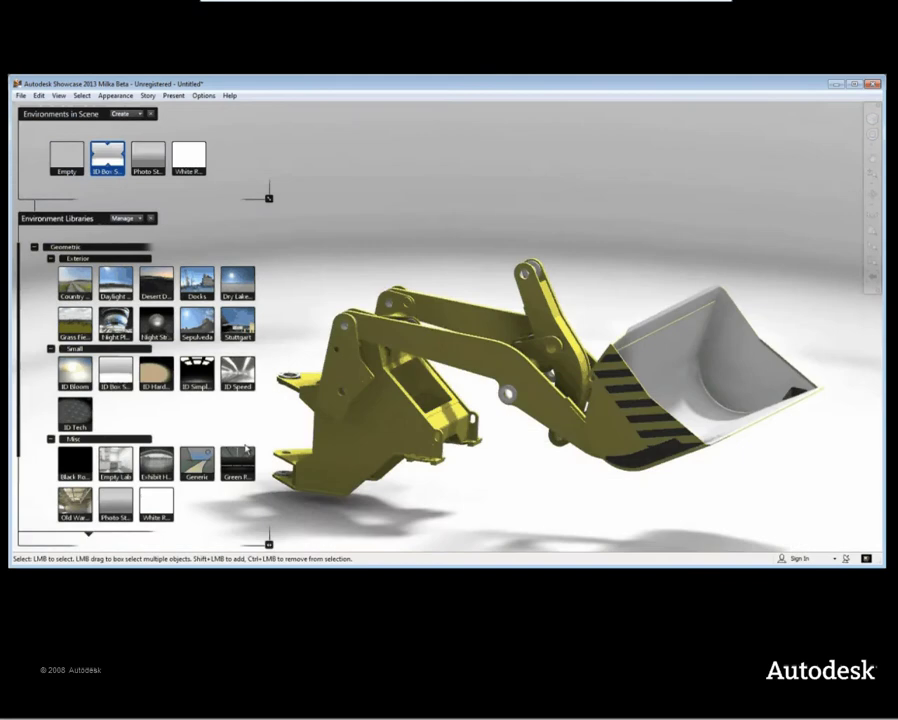
{"action": "key", "text": "m"}
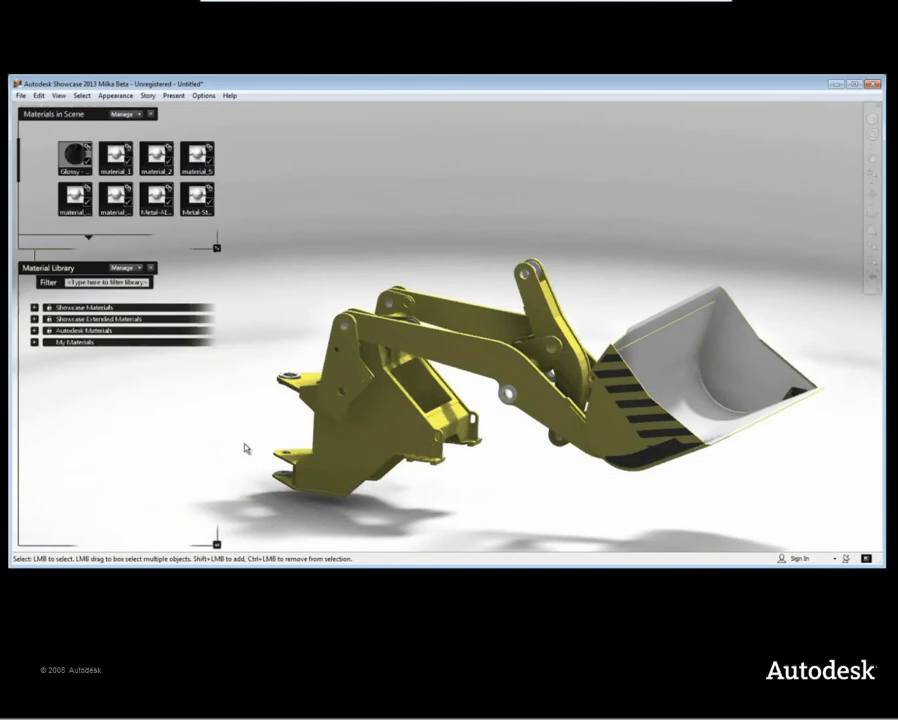
{"action": "left_click", "coordinate": [34, 307]}
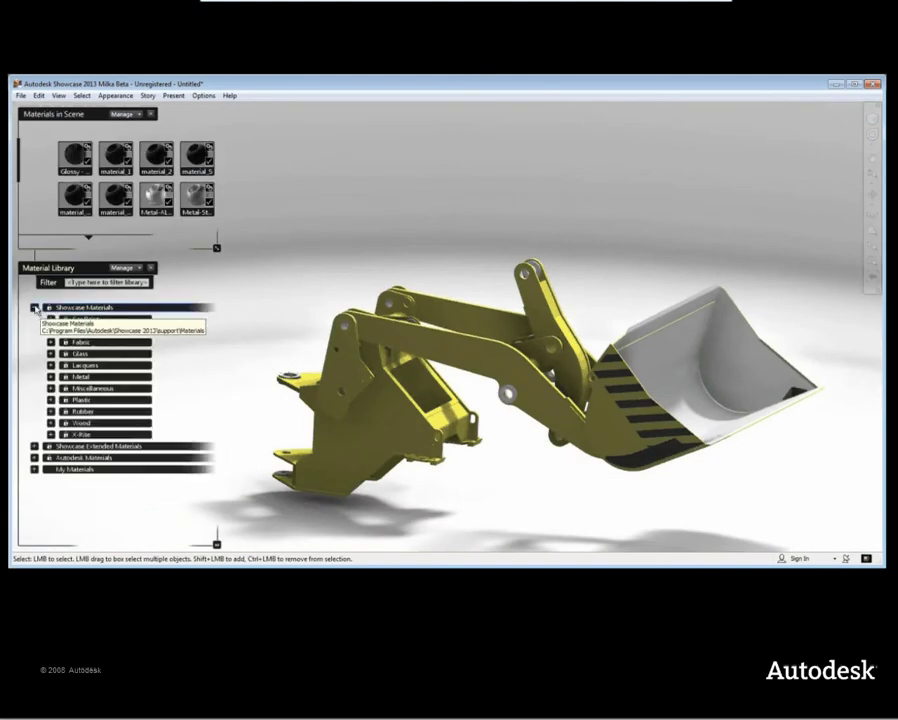
{"action": "left_click", "coordinate": [51, 377]}
{"action": "left_click_drag", "start_coordinate": [75, 377], "coordinate": [535, 320]}
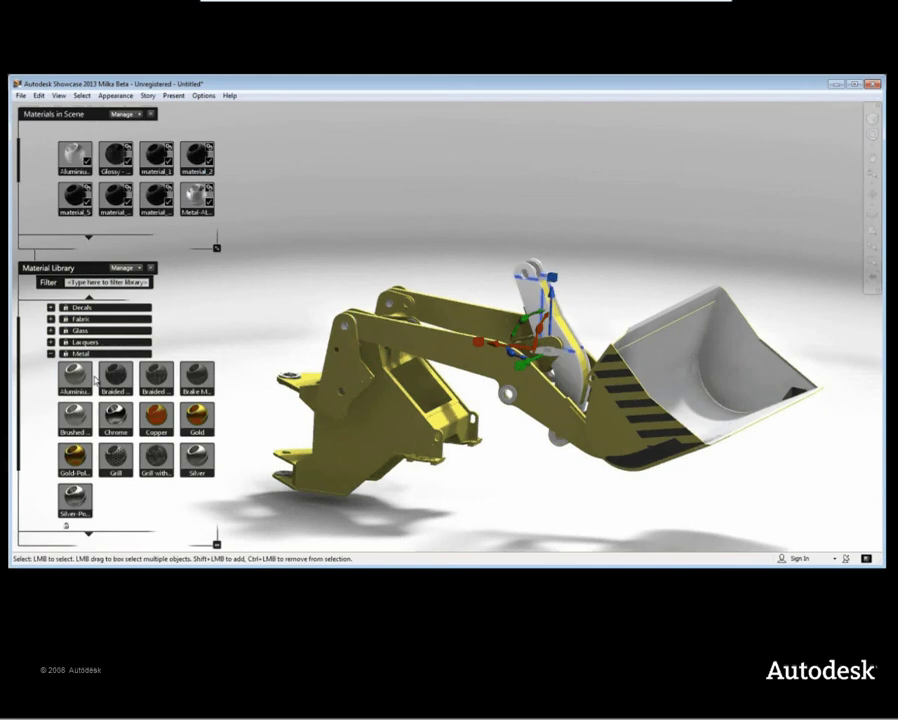
- Play behavior B1 forward and in reverse to raise and lower the bucket
{"action": "key", "text": "b"}
{"action": "left_click", "coordinate": [45, 168]}
{"action": "left_click", "coordinate": [95, 115]}
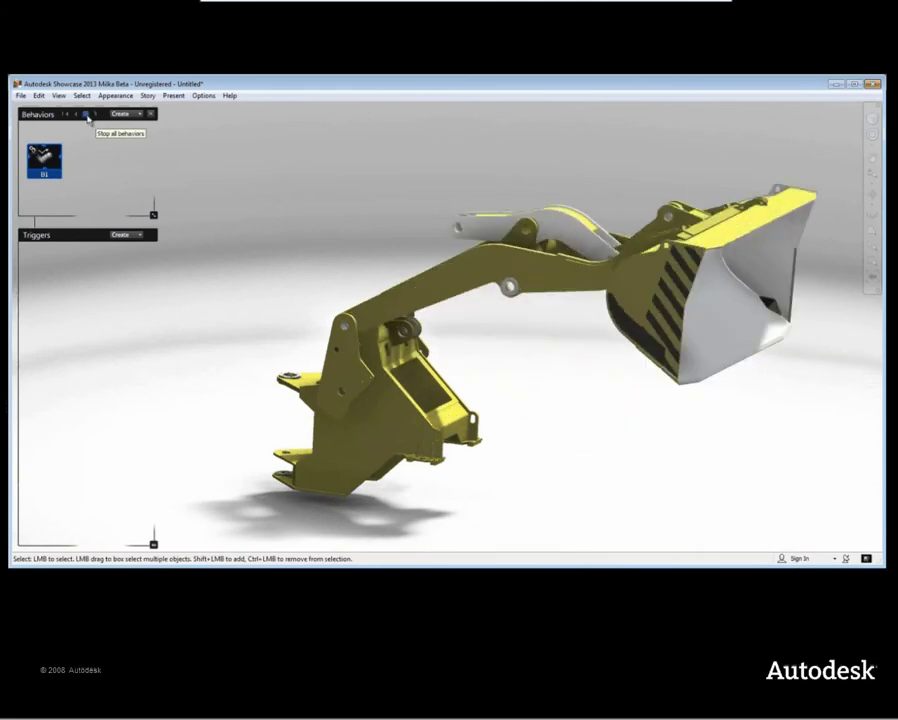
{"action": "left_click", "coordinate": [76, 115]}
- Create camera shot Shot3 with a Cut to shot transition and play its orbit
{"action": "key", "text": "shift+s"}
{"action": "left_click", "coordinate": [205, 444]}
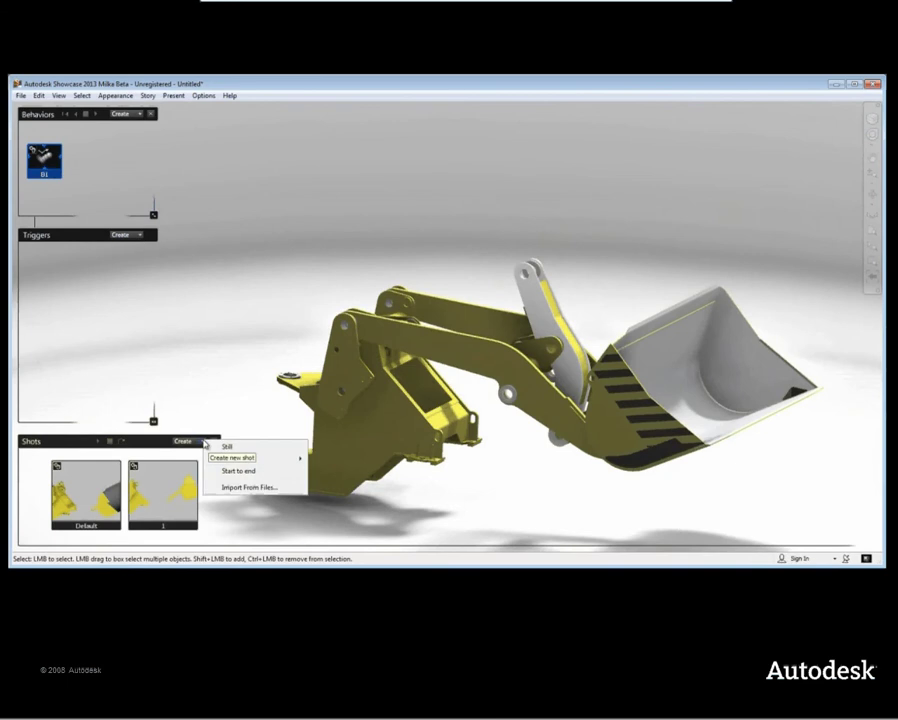
{"action": "mouse_move", "coordinate": [290, 462]}
{"action": "left_click", "coordinate": [335, 466]}
{"action": "left_click", "coordinate": [520, 309]}
{"action": "left_click", "coordinate": [500, 334]}
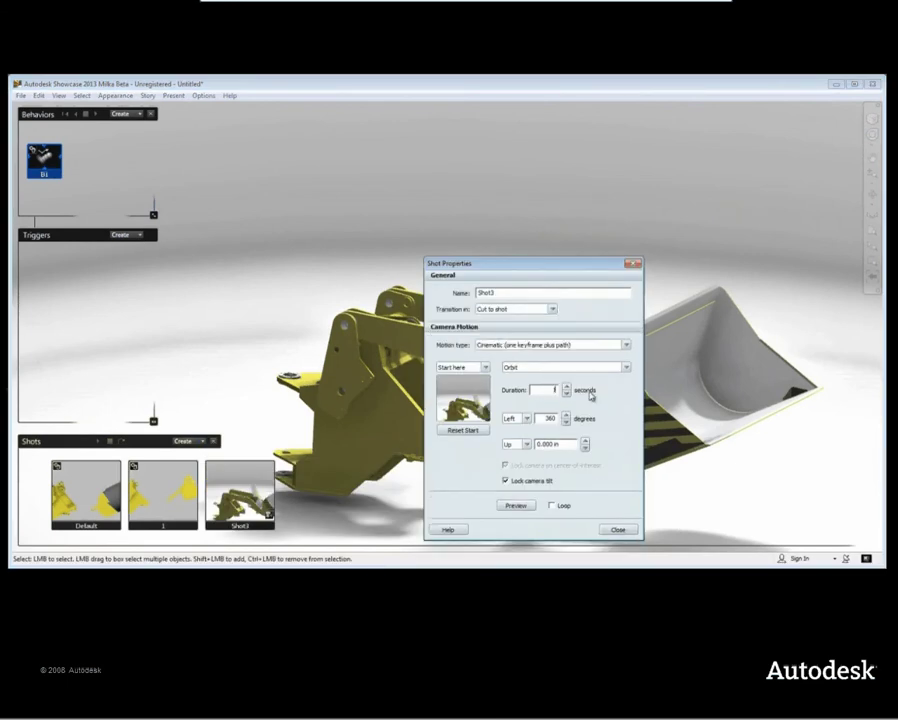
{"action": "left_click", "coordinate": [612, 530]}
{"action": "left_click", "coordinate": [270, 485]}
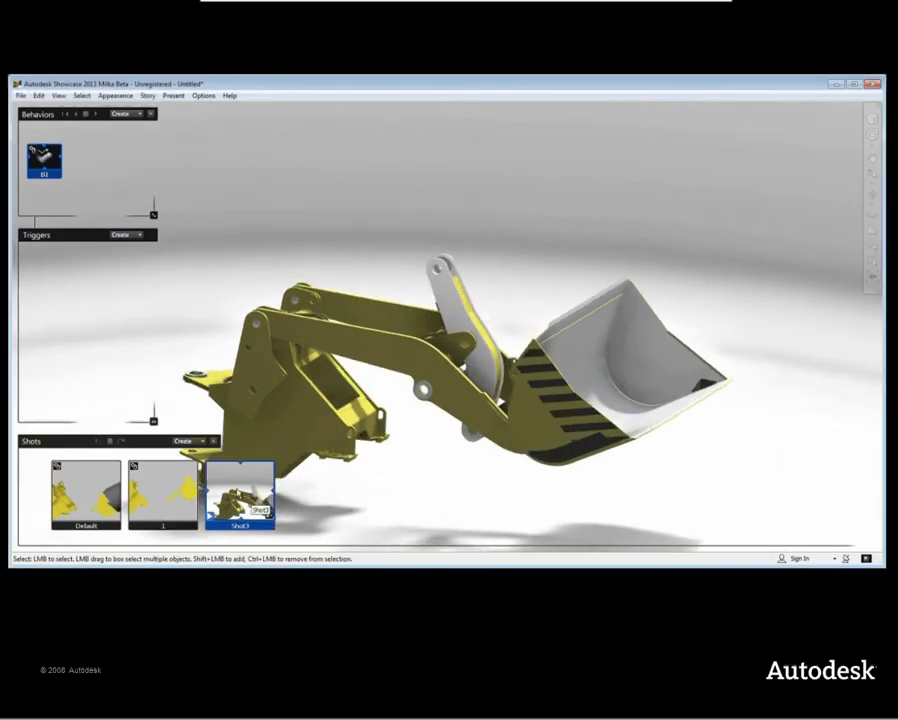
{"action": "left_click", "coordinate": [108, 443]}
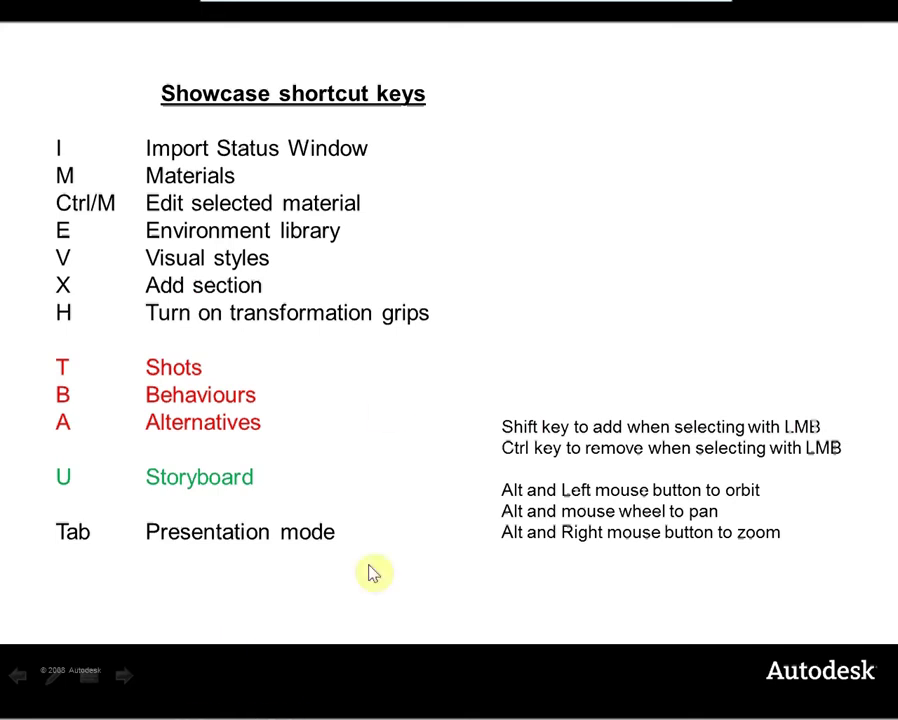
- End the PowerPoint slideshow and return to the Showcase window showing the import status
{"action": "key", "text": "Escape"}
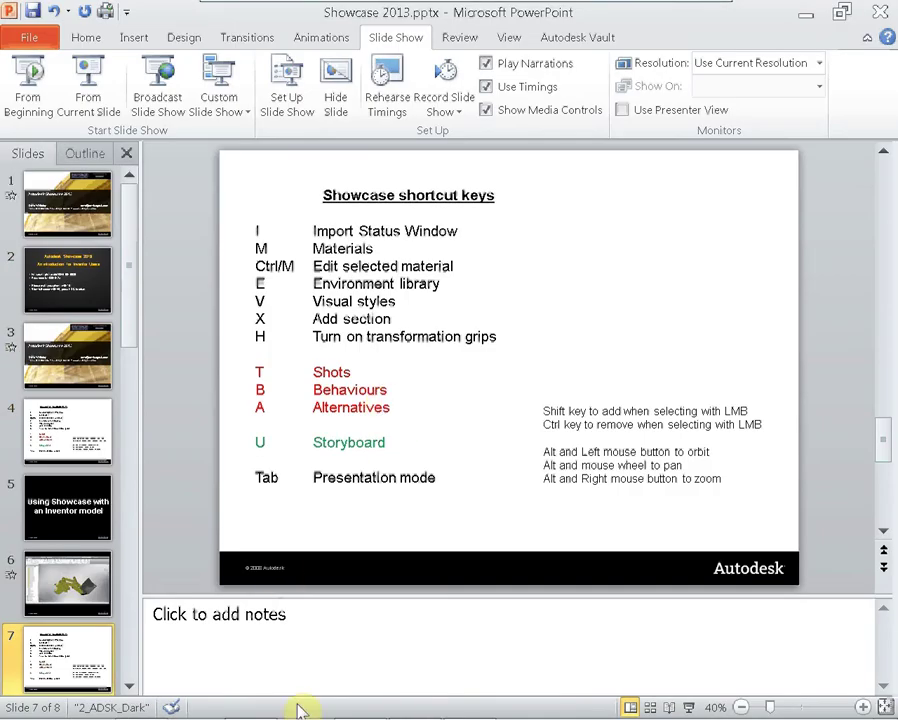
{"action": "left_click", "coordinate": [418, 701]}
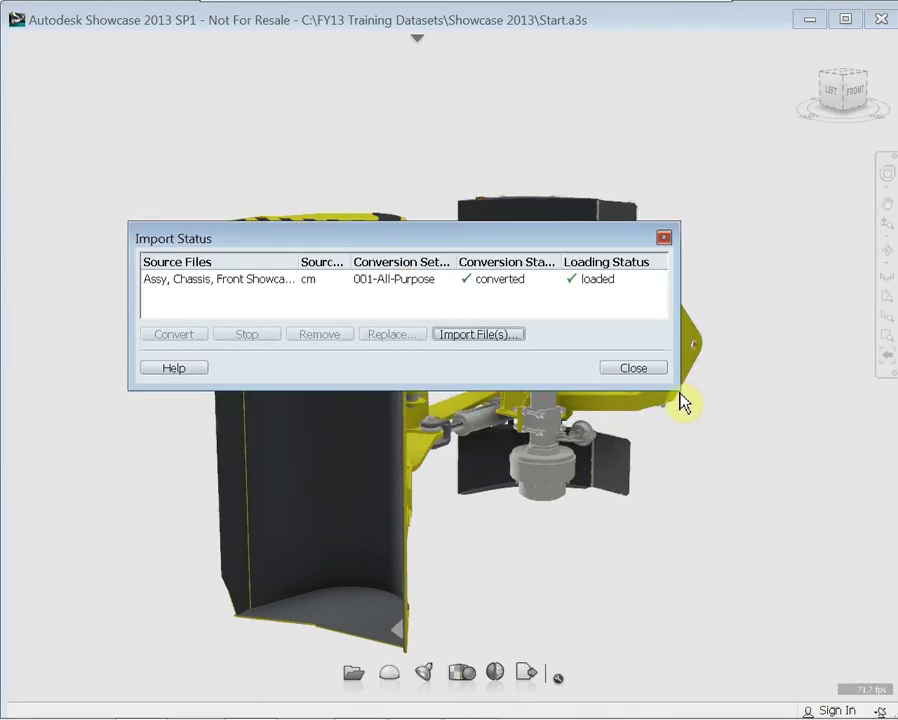
- Set the front chassis assembly's original up-axis to +Y in its 3D Model Properties
{"action": "left_click_drag", "start_coordinate": [722, 420], "coordinate": [734, 423]}
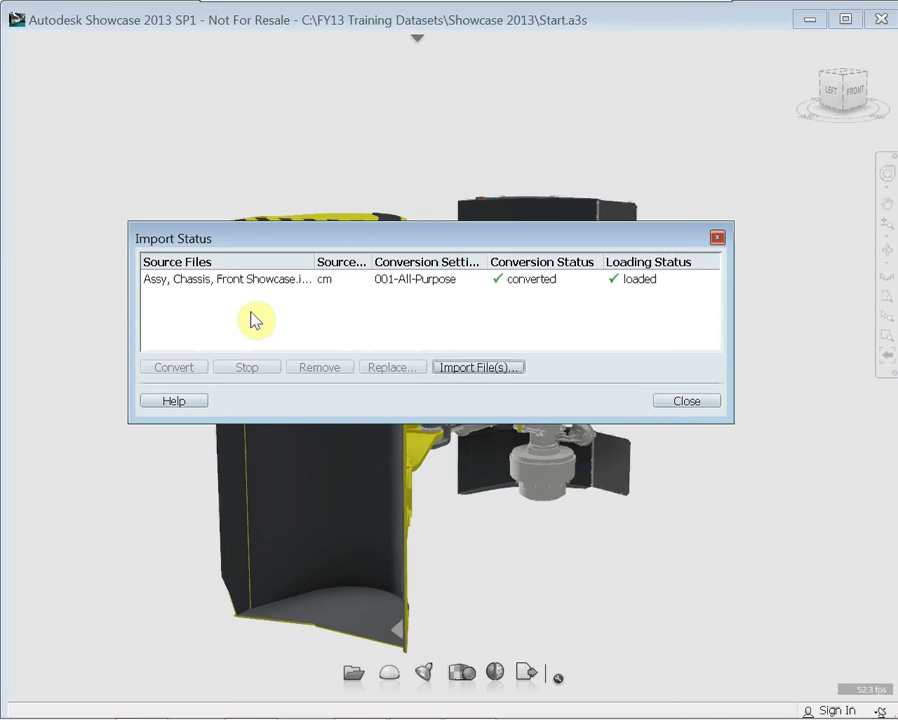
{"action": "right_click", "coordinate": [209, 286]}
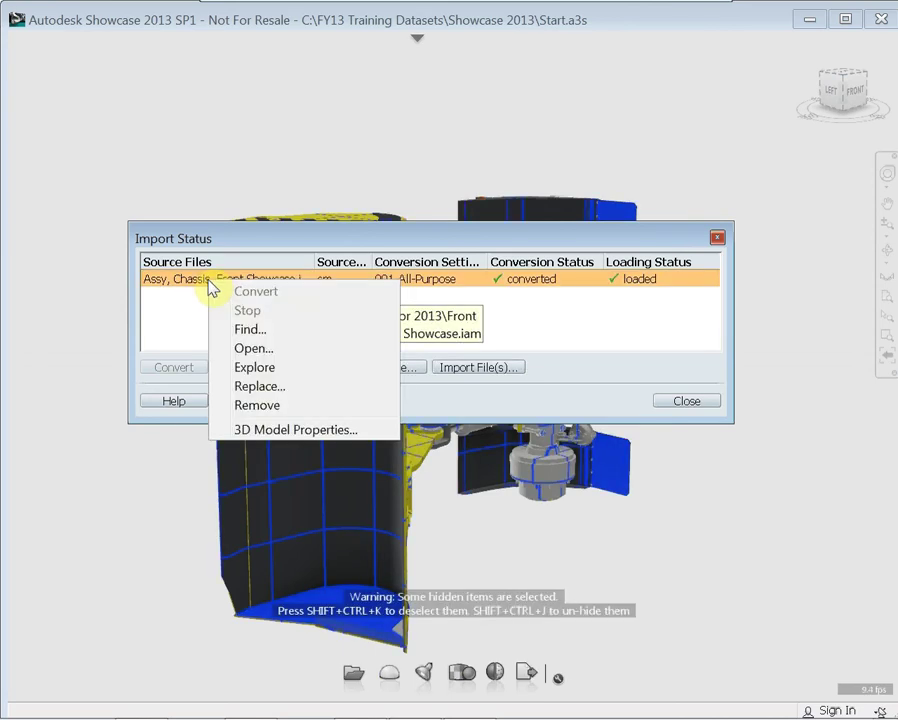
{"action": "left_click", "coordinate": [258, 430]}
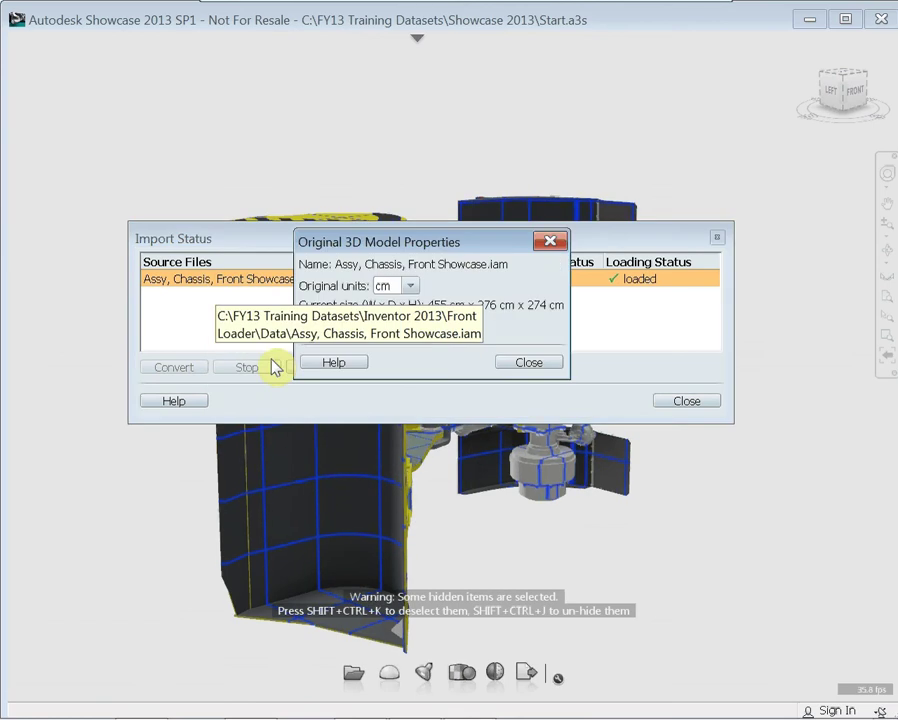
{"action": "left_click_drag", "start_coordinate": [366, 236], "coordinate": [380, 176]}
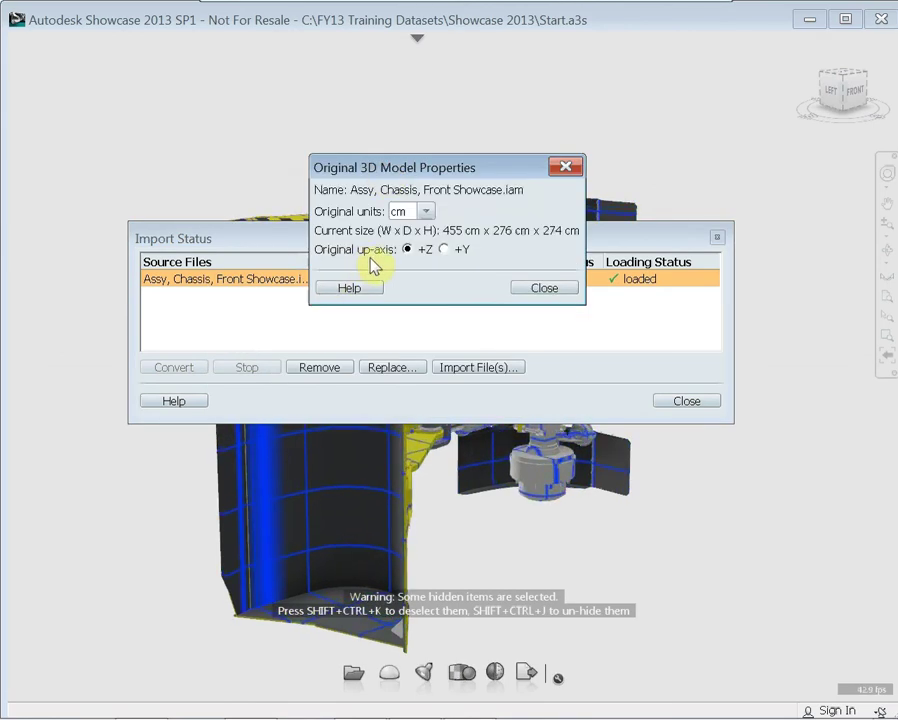
{"action": "left_click", "coordinate": [445, 251]}
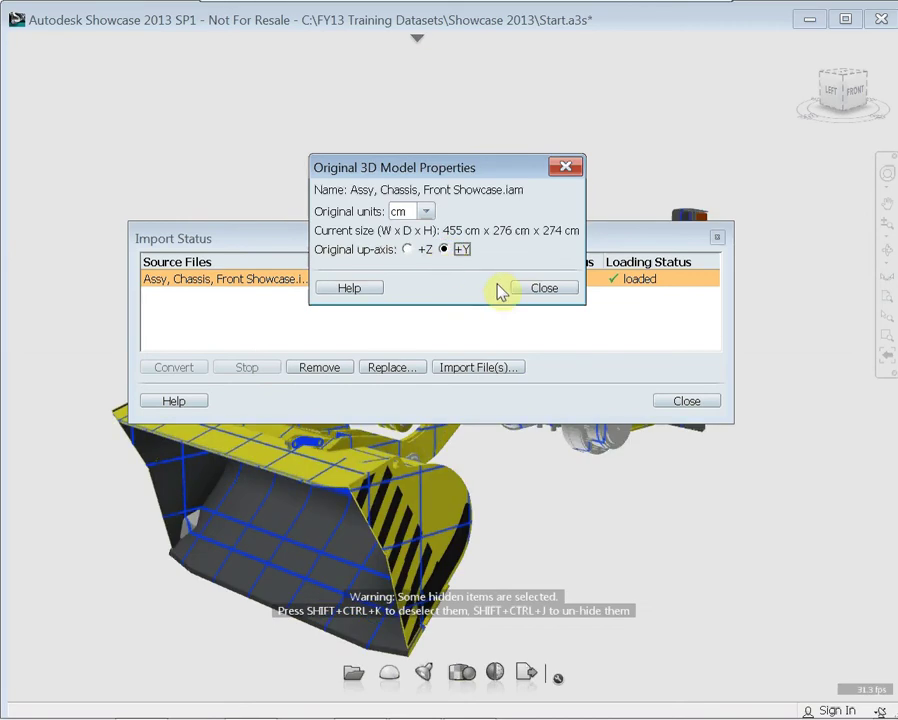
{"action": "left_click", "coordinate": [524, 290]}
{"action": "left_click", "coordinate": [675, 401]}
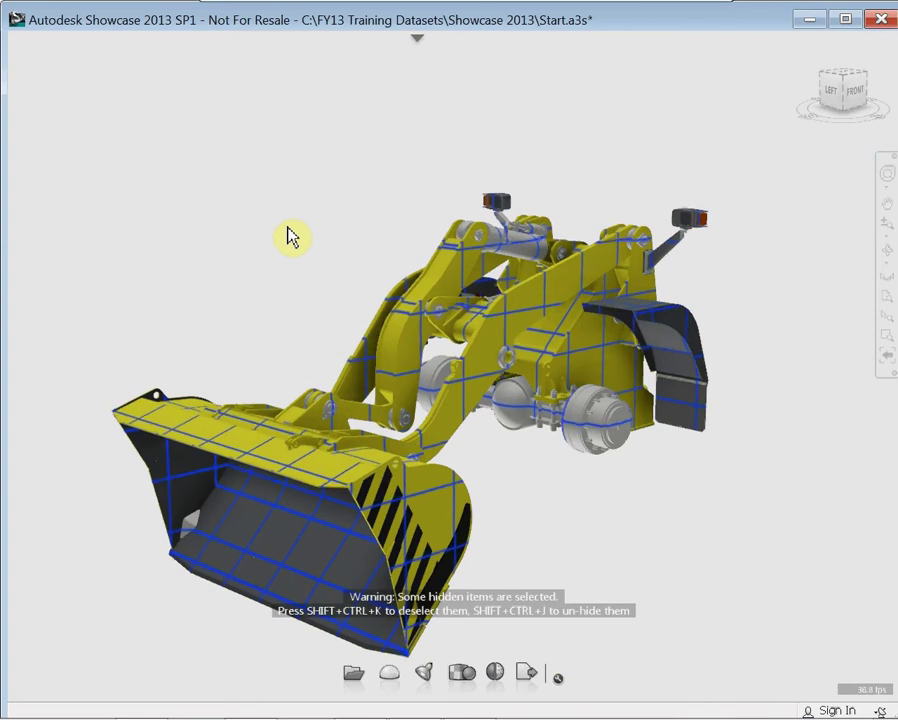
- Clear the loader selection and nudge the view slightly
{"action": "left_click", "coordinate": [279, 208]}
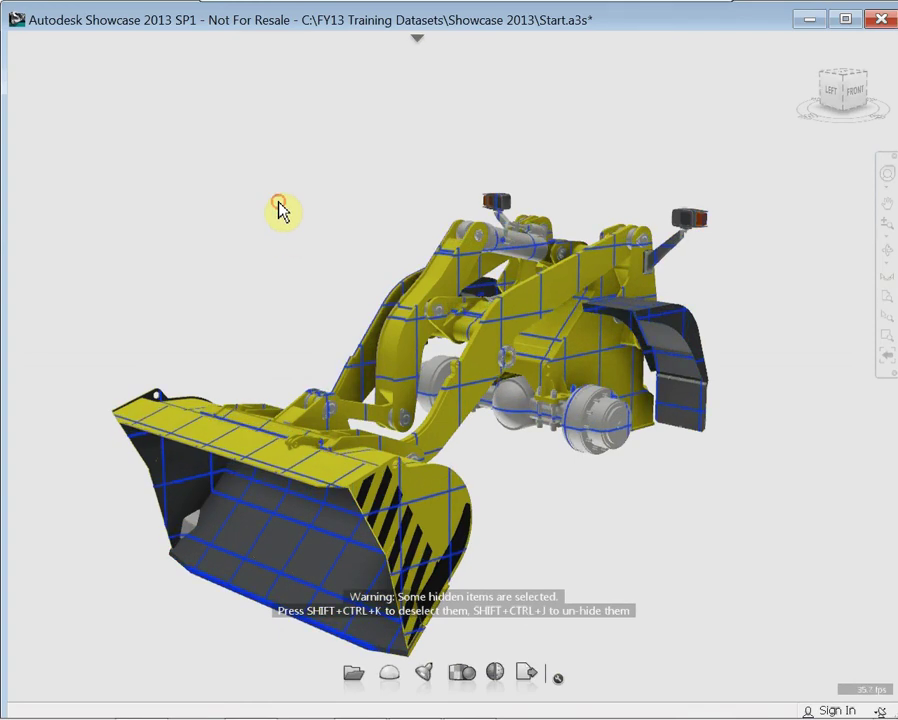
{"action": "mouse_move", "coordinate": [306, 192]}
{"action": "middle_mouse_down"}
{"action": "mouse_move", "coordinate": [314, 140]}
{"action": "mouse_move", "coordinate": [307, 163]}
{"action": "middle_mouse_up"}
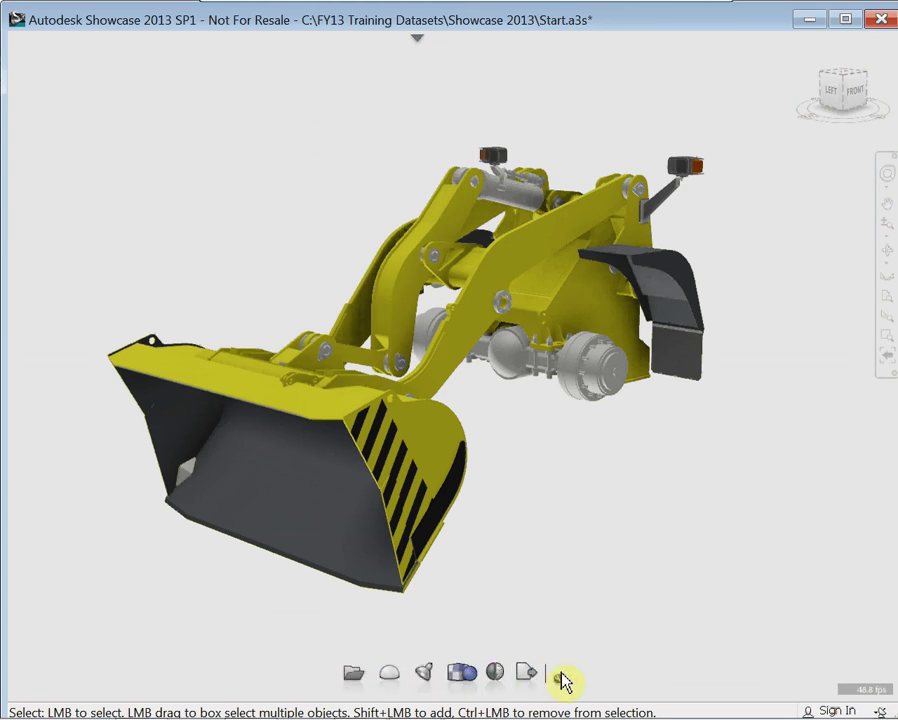
- Apply the Photo Studio lighting environment from the Lighting Environments & Background palette
{"action": "left_click", "coordinate": [392, 680]}
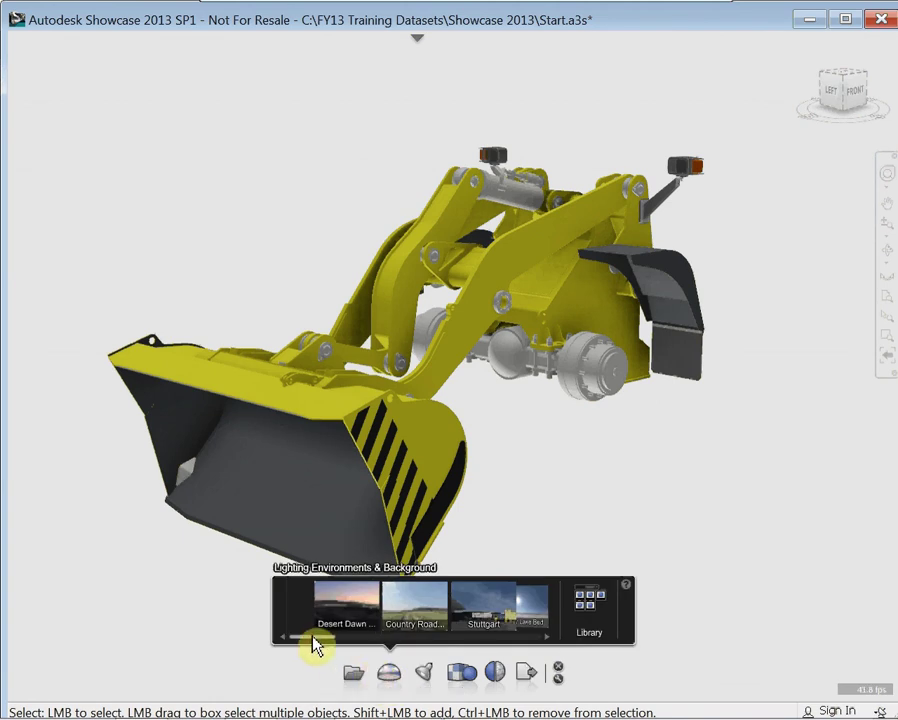
{"action": "left_click_drag", "start_coordinate": [330, 645], "coordinate": [372, 651]}
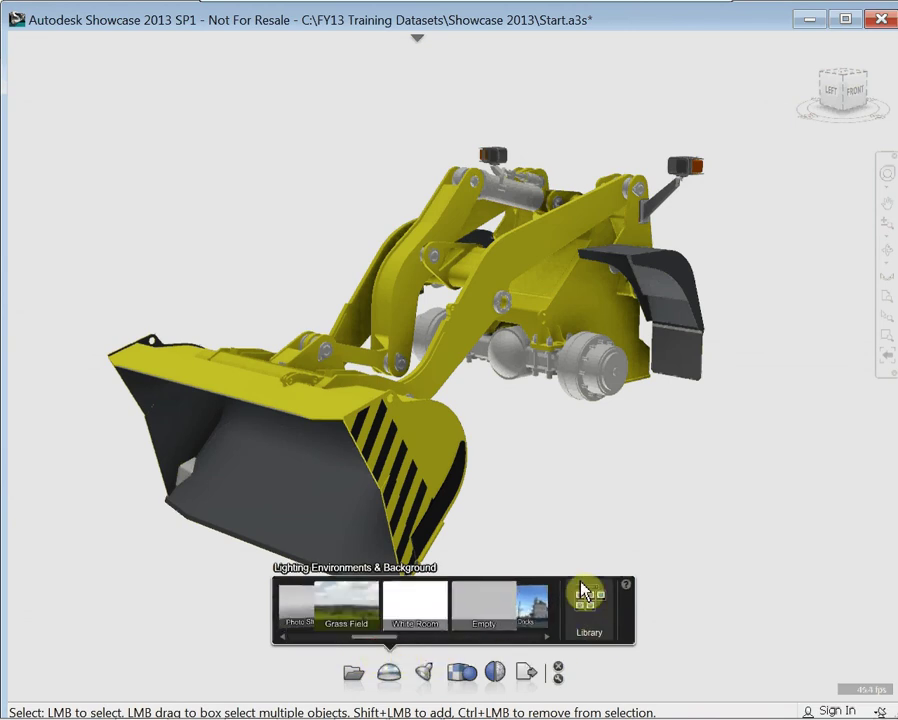
{"action": "left_click_drag", "start_coordinate": [381, 638], "coordinate": [353, 644]}
{"action": "left_click", "coordinate": [494, 610]}
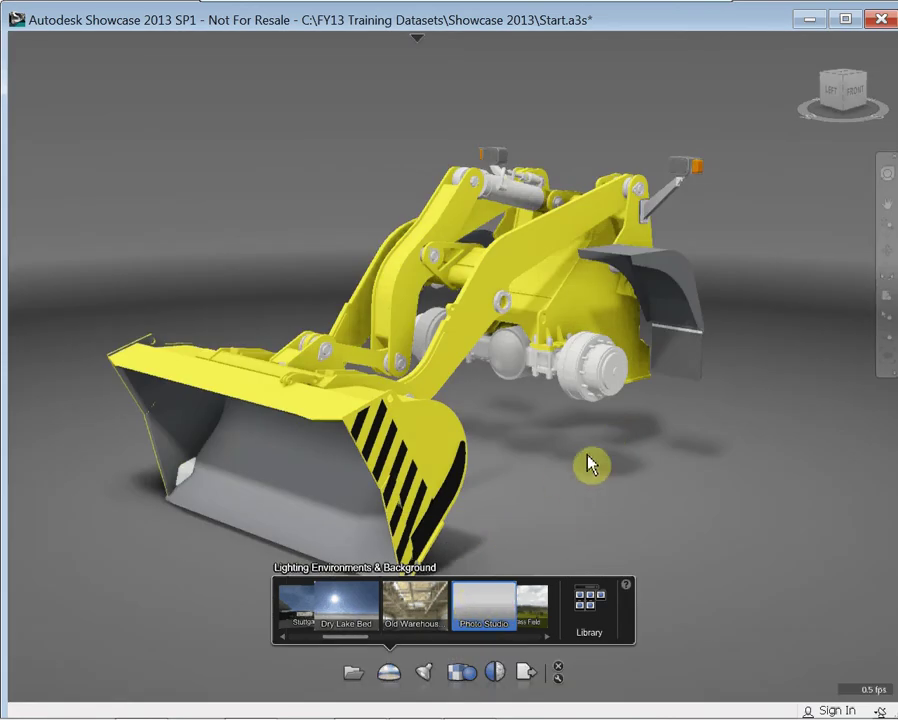
{"action": "left_click", "coordinate": [560, 675]}
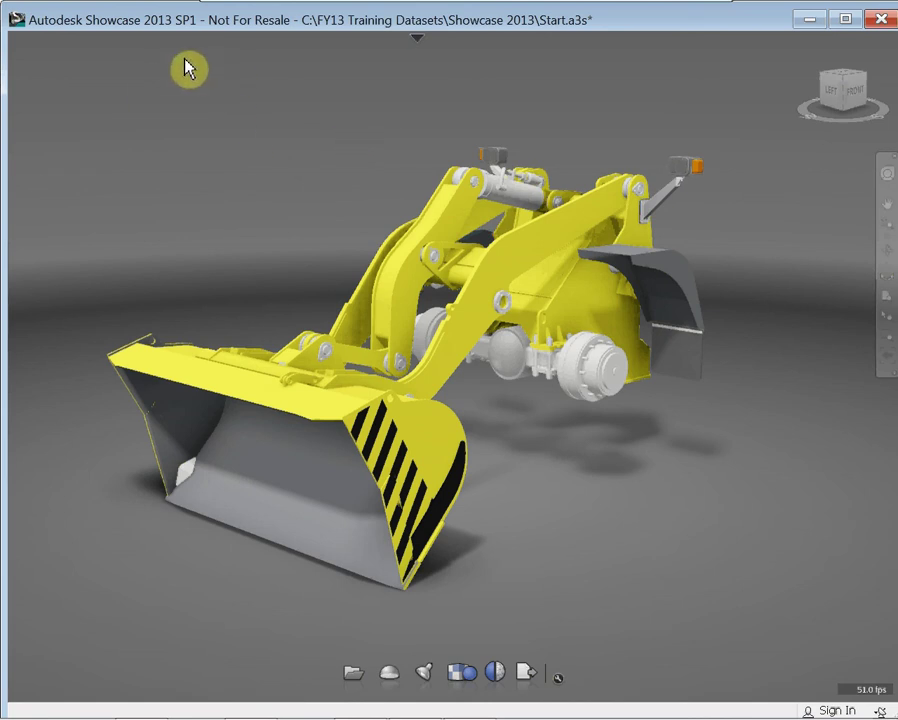
- Move the environment floor to the bottom of the 3D model, at -137 cm
{"action": "left_click", "coordinate": [419, 42]}
{"action": "left_click", "coordinate": [56, 46]}
{"action": "left_click", "coordinate": [78, 242]}
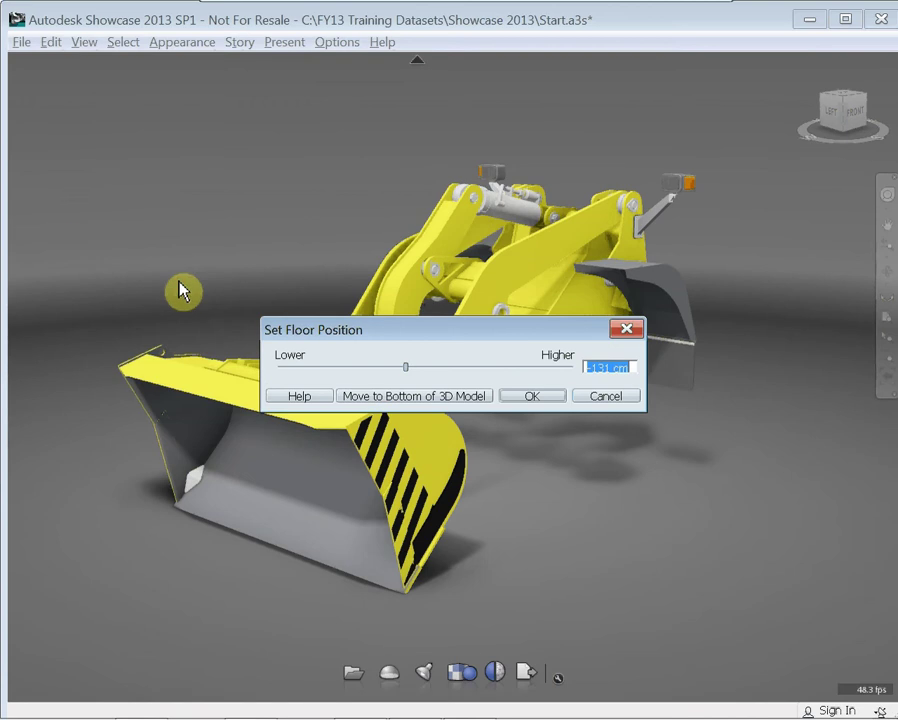
{"action": "left_click", "coordinate": [420, 398]}
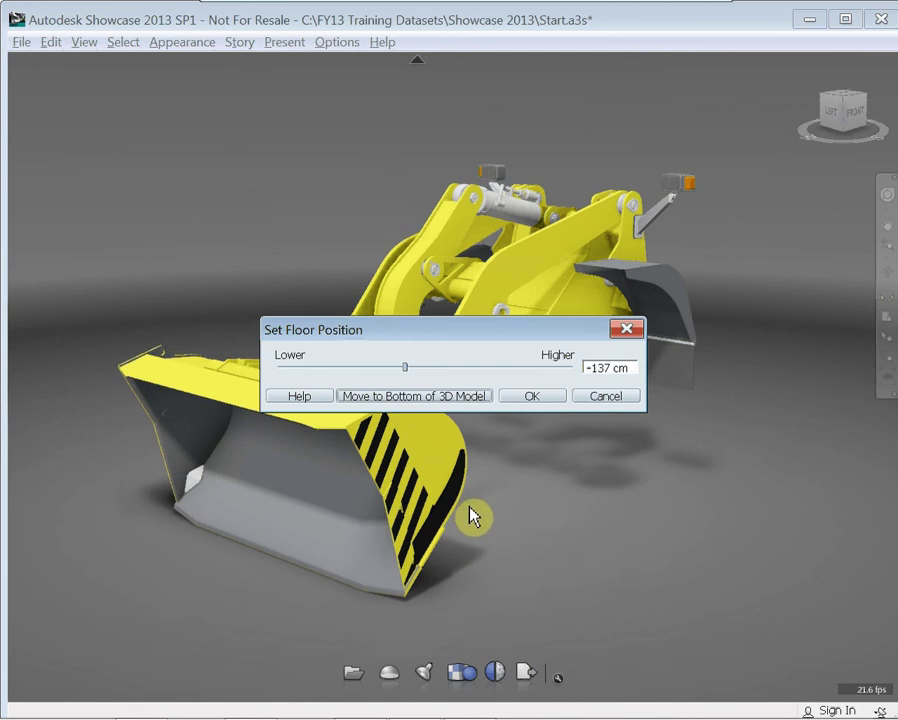
{"action": "left_click", "coordinate": [541, 399]}
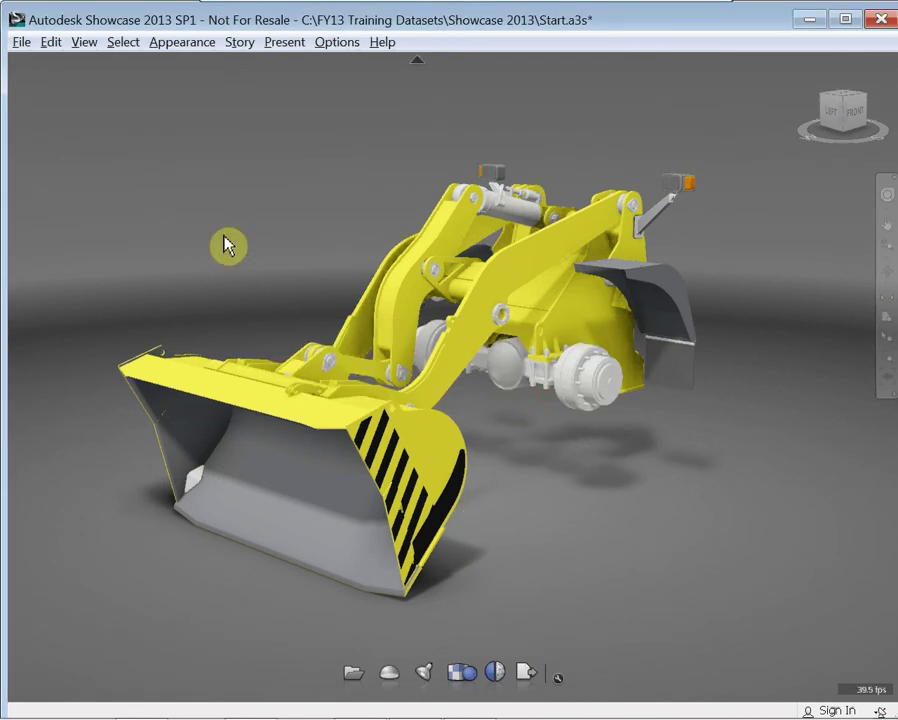
- Lower the scene brightness, move the environment light down-right and shift the ground shadow
{"action": "left_click", "coordinate": [424, 684]}
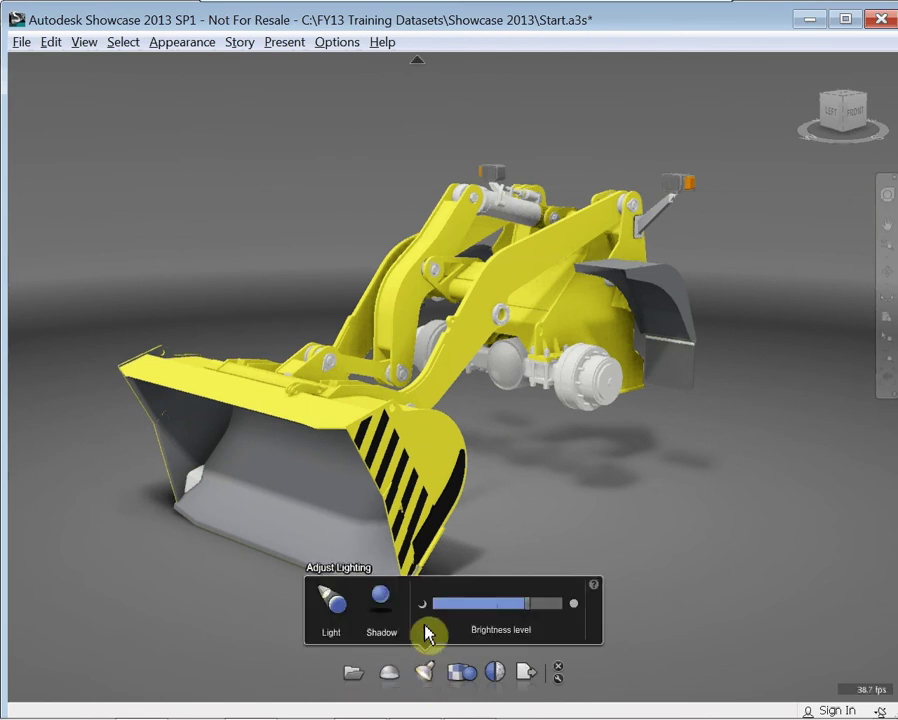
{"action": "mouse_move", "coordinate": [531, 613]}
{"action": "left_mouse_down"}
{"action": "mouse_move", "coordinate": [517, 611]}
{"action": "mouse_move", "coordinate": [532, 606]}
{"action": "left_mouse_up"}
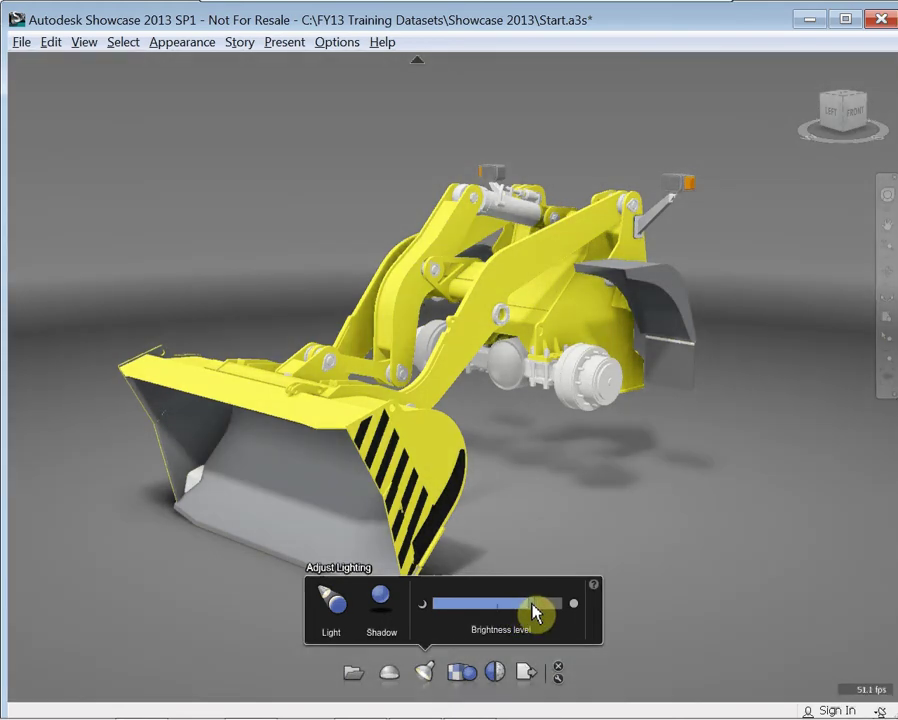
{"action": "left_click", "coordinate": [333, 612]}
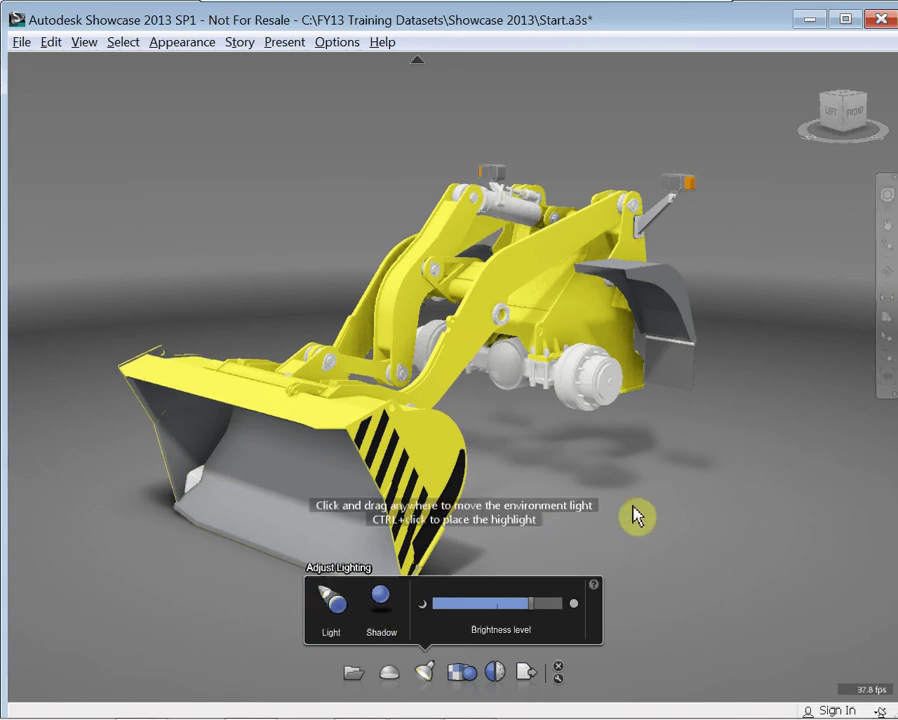
{"action": "left_click_drag", "start_coordinate": [652, 527], "coordinate": [640, 557]}
{"action": "left_click", "coordinate": [381, 600]}
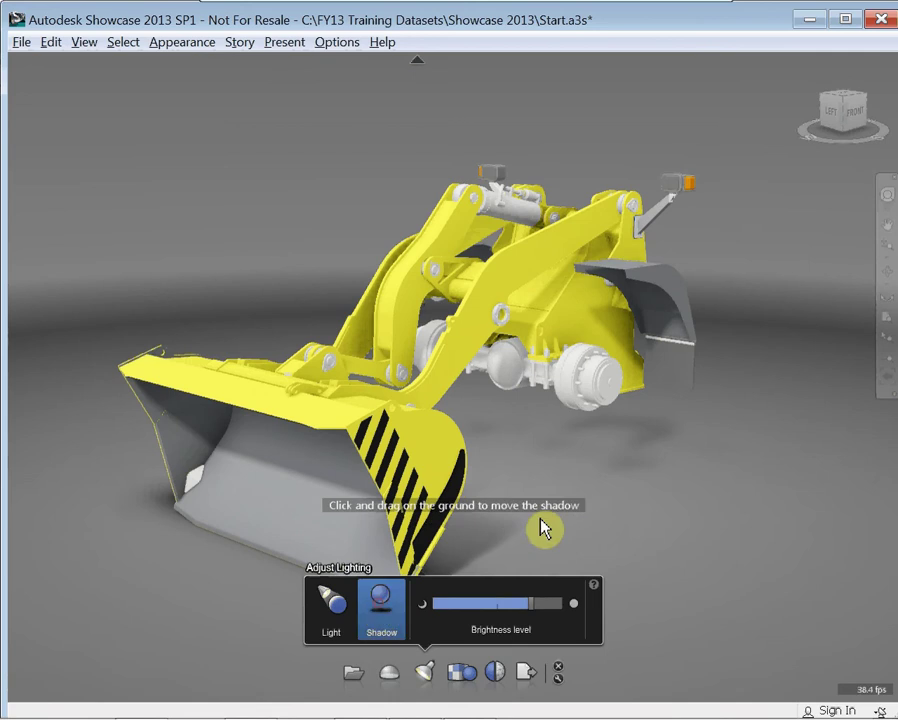
{"action": "mouse_move", "coordinate": [636, 507]}
{"action": "left_mouse_down"}
{"action": "mouse_move", "coordinate": [755, 587]}
{"action": "mouse_move", "coordinate": [651, 501]}
{"action": "mouse_move", "coordinate": [664, 565]}
{"action": "mouse_move", "coordinate": [607, 537]}
{"action": "mouse_move", "coordinate": [637, 515]}
{"action": "mouse_move", "coordinate": [613, 487]}
{"action": "mouse_move", "coordinate": [621, 481]}
{"action": "mouse_move", "coordinate": [637, 503]}
{"action": "left_mouse_up"}
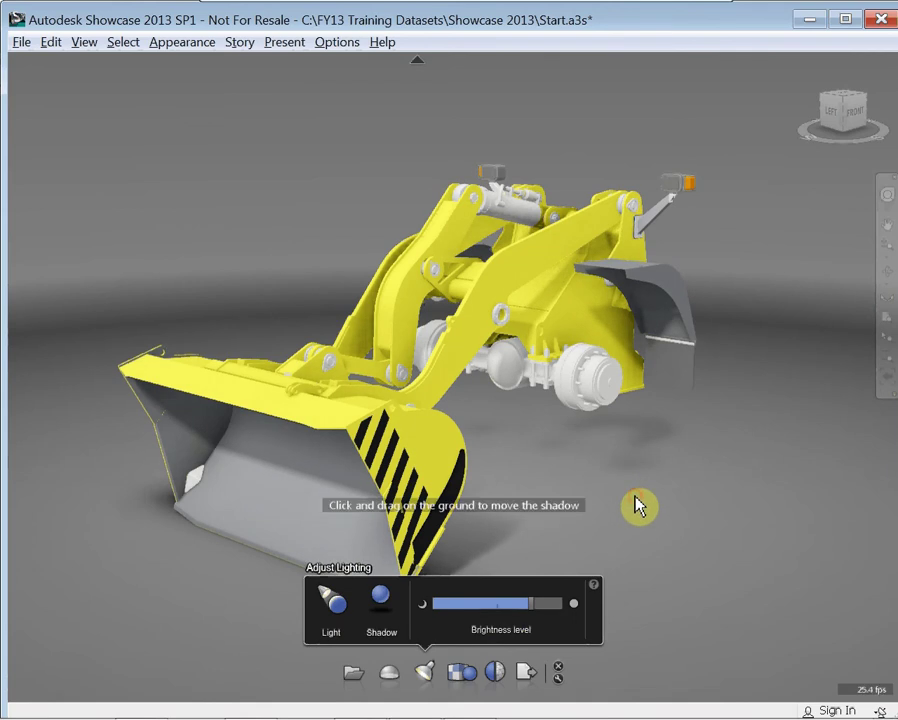
{"action": "left_click", "coordinate": [458, 674]}
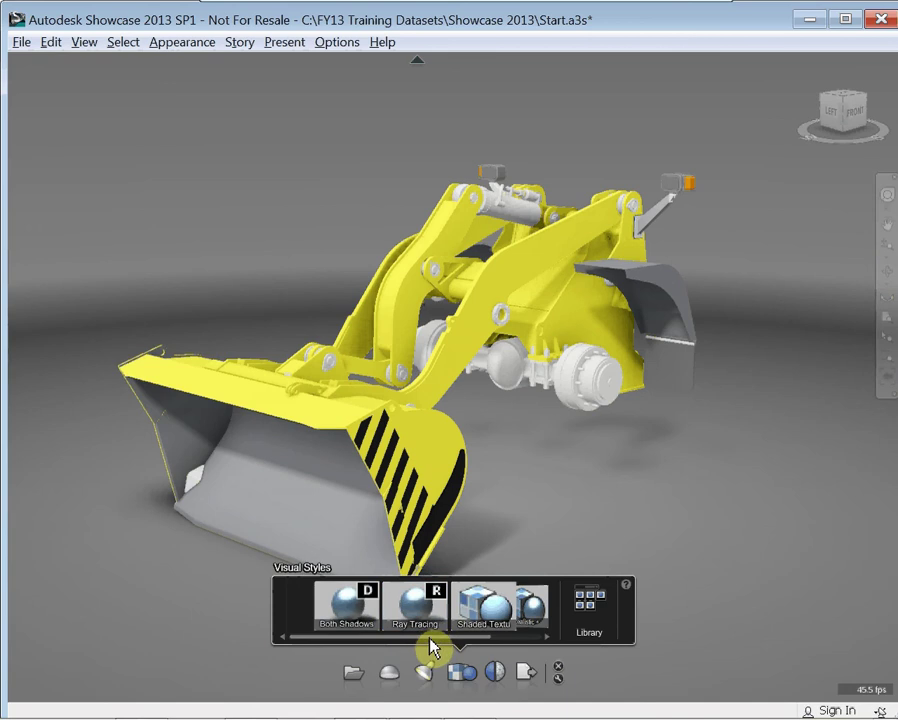
- Try Ambient Shadow and Both Shadows, then render with Ray Tracing and open its settings
{"action": "left_click_drag", "start_coordinate": [427, 637], "coordinate": [490, 650]}
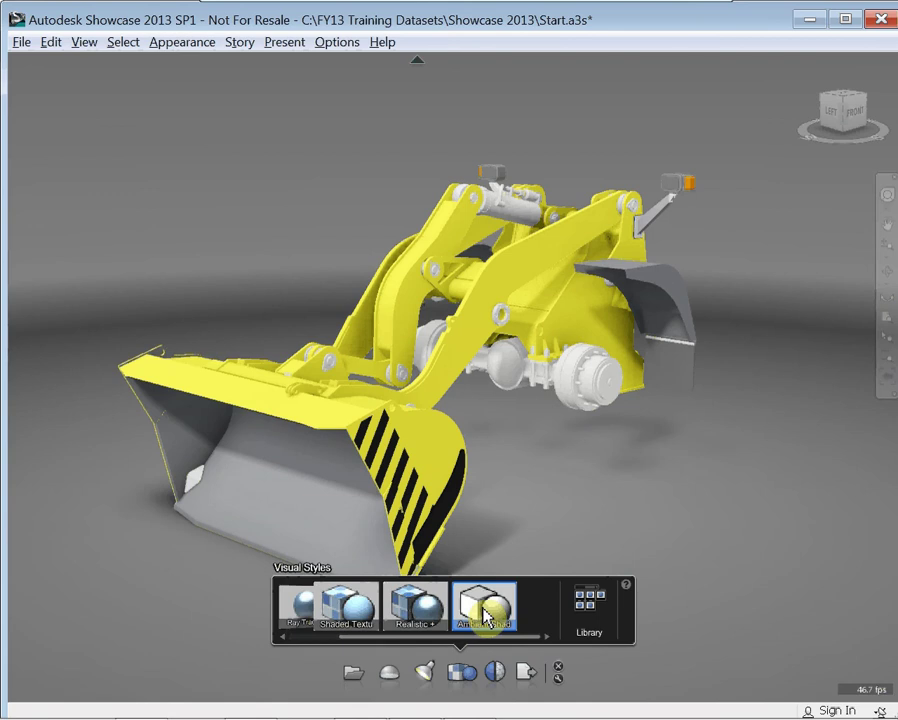
{"action": "left_click", "coordinate": [485, 613]}
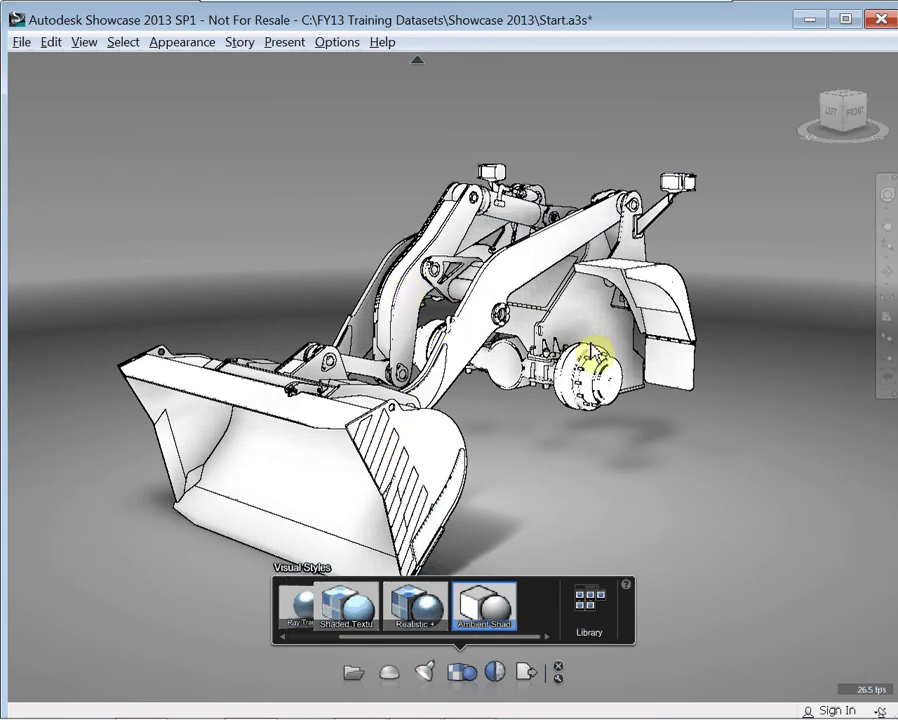
{"action": "left_click_drag", "start_coordinate": [414, 643], "coordinate": [327, 654]}
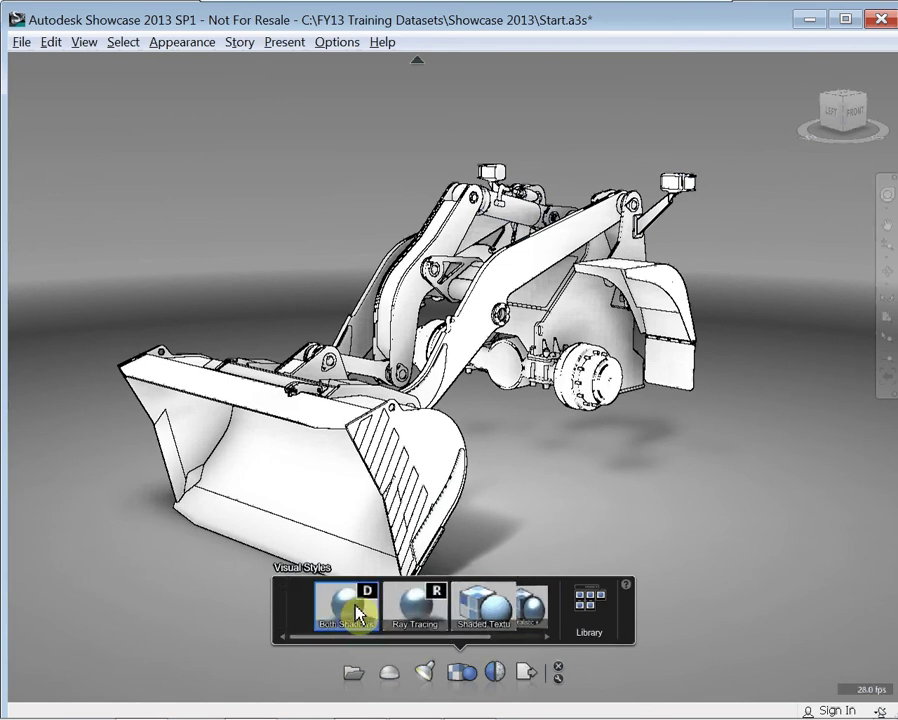
{"action": "left_click", "coordinate": [358, 612]}
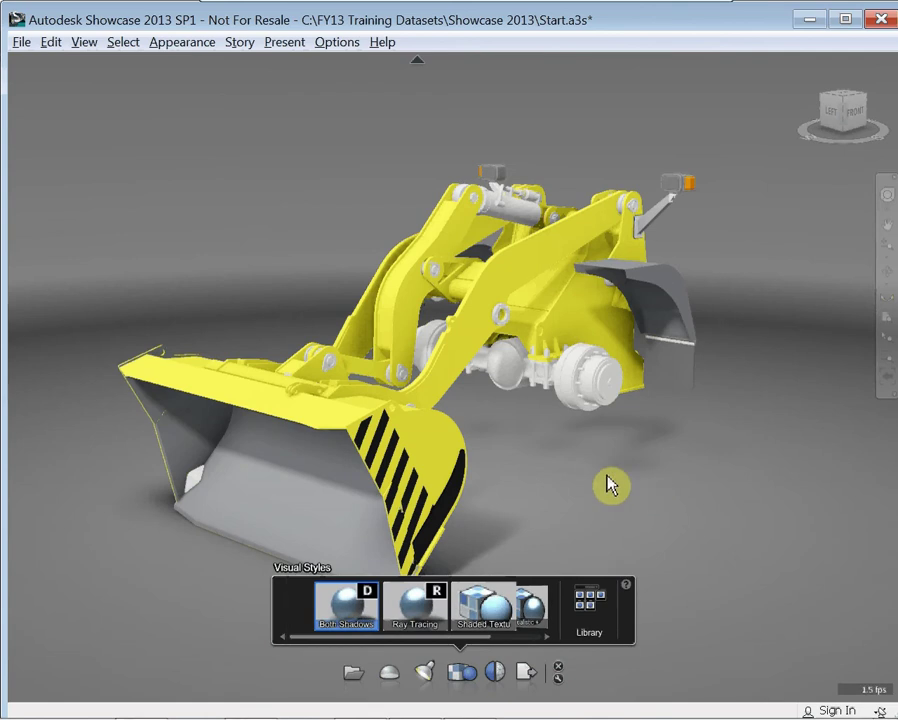
{"action": "left_click", "coordinate": [423, 619]}
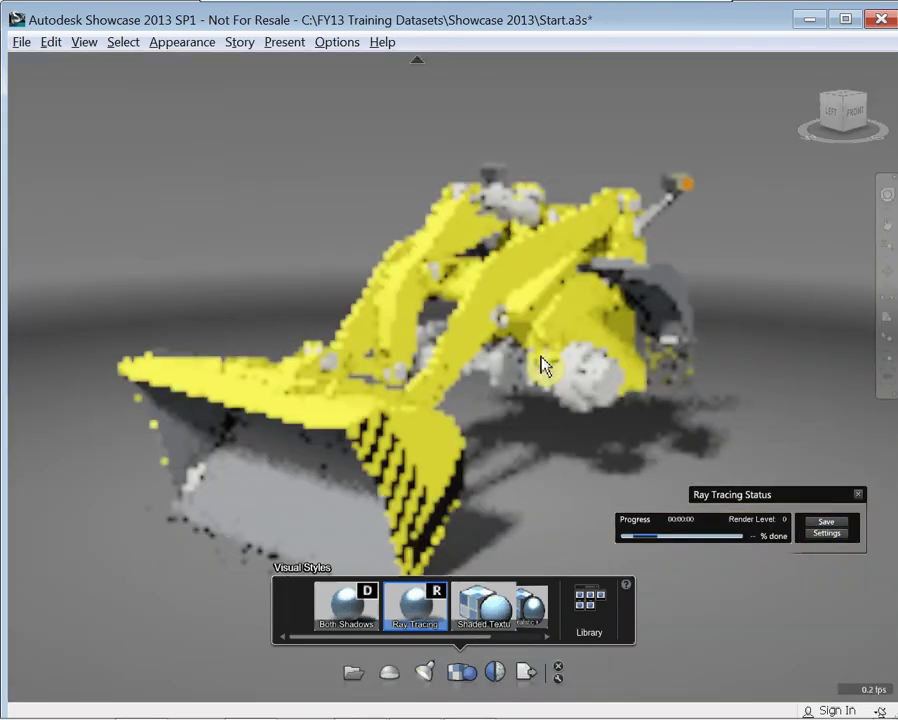
{"action": "left_click", "coordinate": [424, 432]}
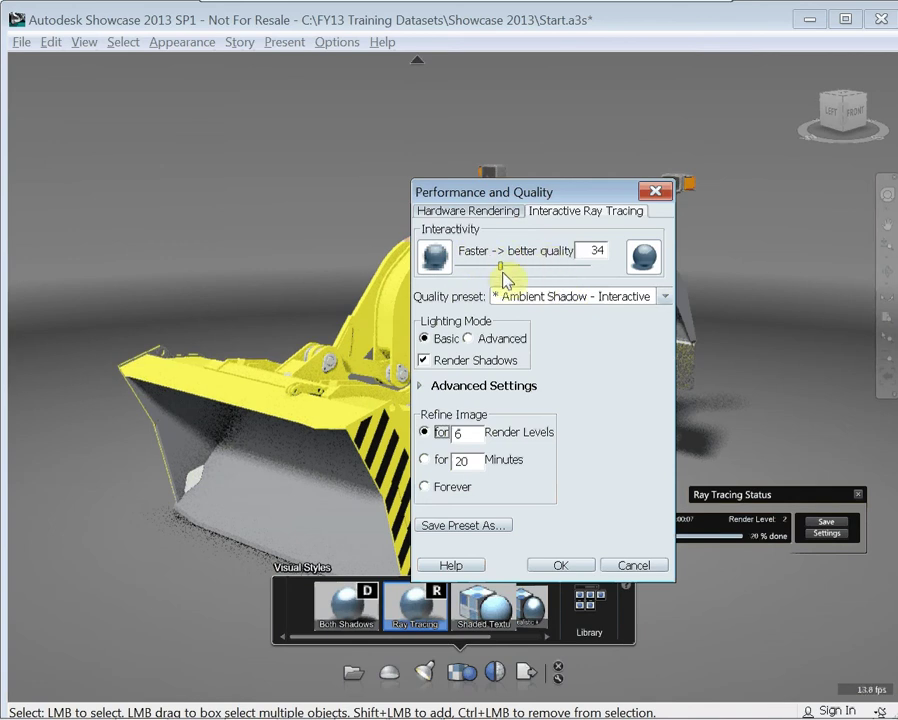
- Adjust the Faster->better interactive quality slider and confirm, letting the render reach 100%
{"action": "mouse_move", "coordinate": [503, 276]}
{"action": "left_mouse_down"}
{"action": "mouse_move", "coordinate": [483, 277]}
{"action": "mouse_move", "coordinate": [557, 274]}
{"action": "mouse_move", "coordinate": [503, 277]}
{"action": "left_mouse_up"}
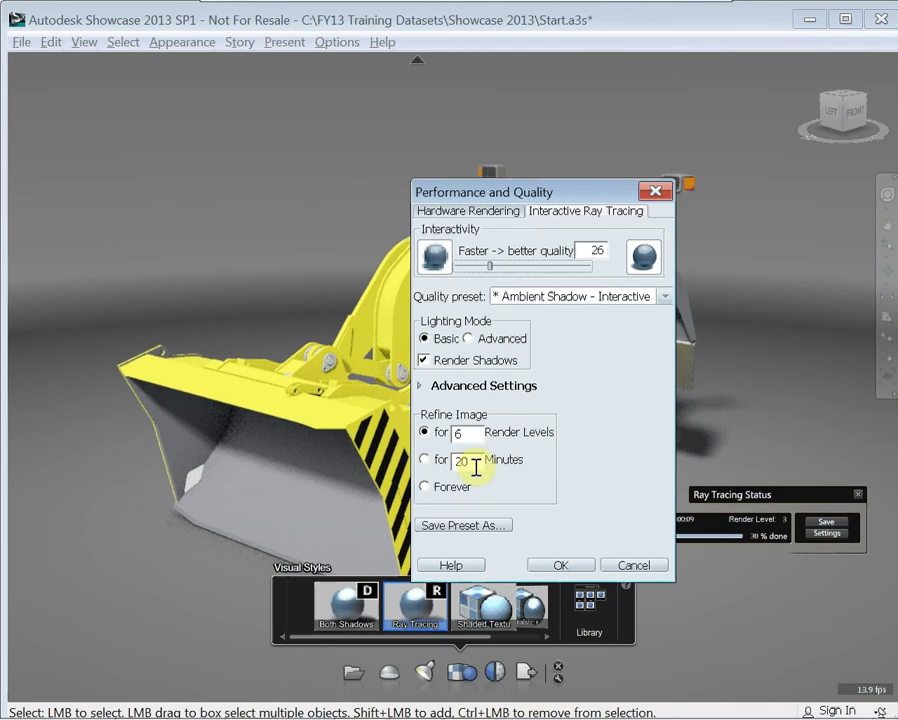
{"action": "left_click", "coordinate": [560, 563]}
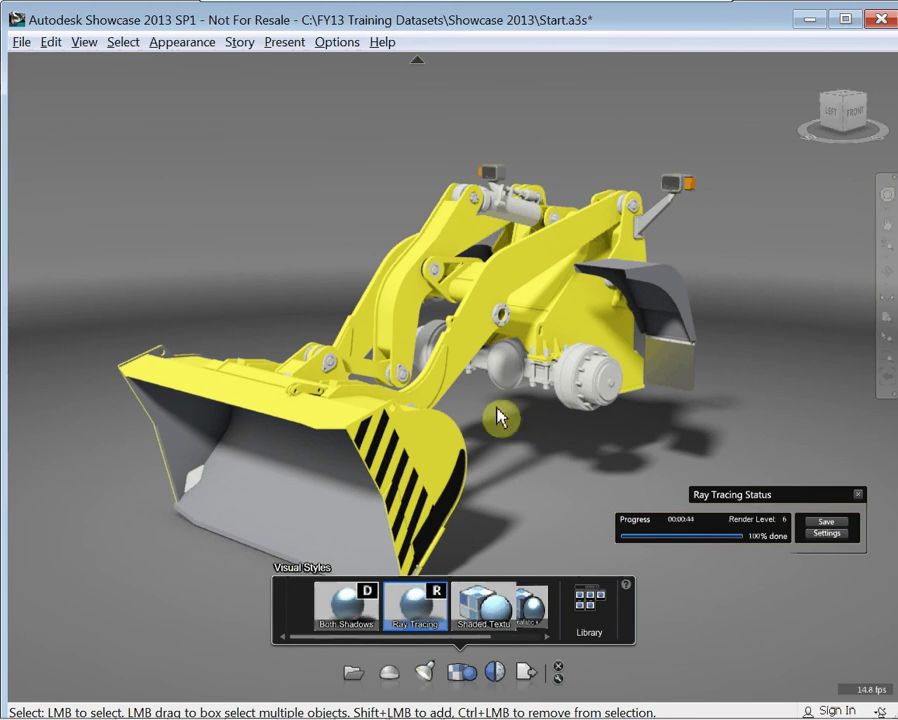
- Switch back to Both Shadows rendering, preview the 3/4 View and Track Left shots, and open Shots
{"action": "left_click", "coordinate": [338, 618]}
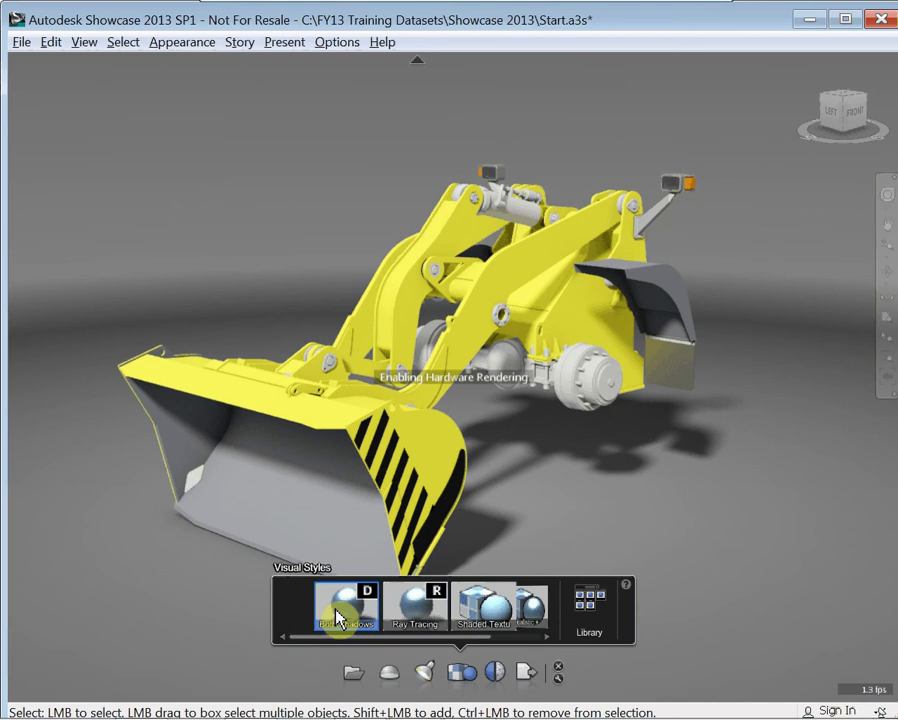
{"action": "left_click", "coordinate": [495, 672]}
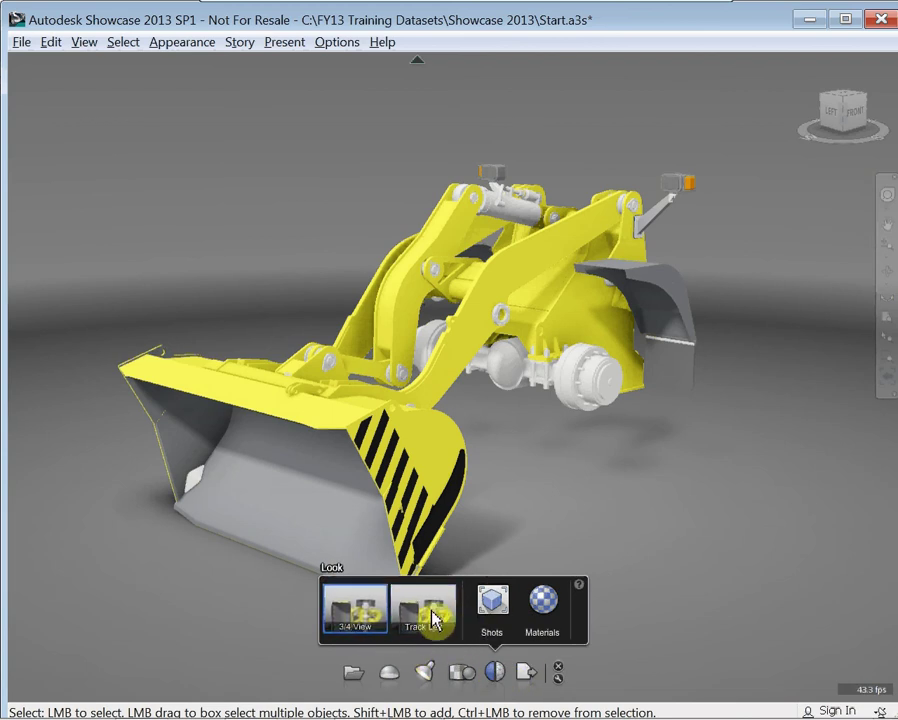
{"action": "left_click", "coordinate": [360, 615]}
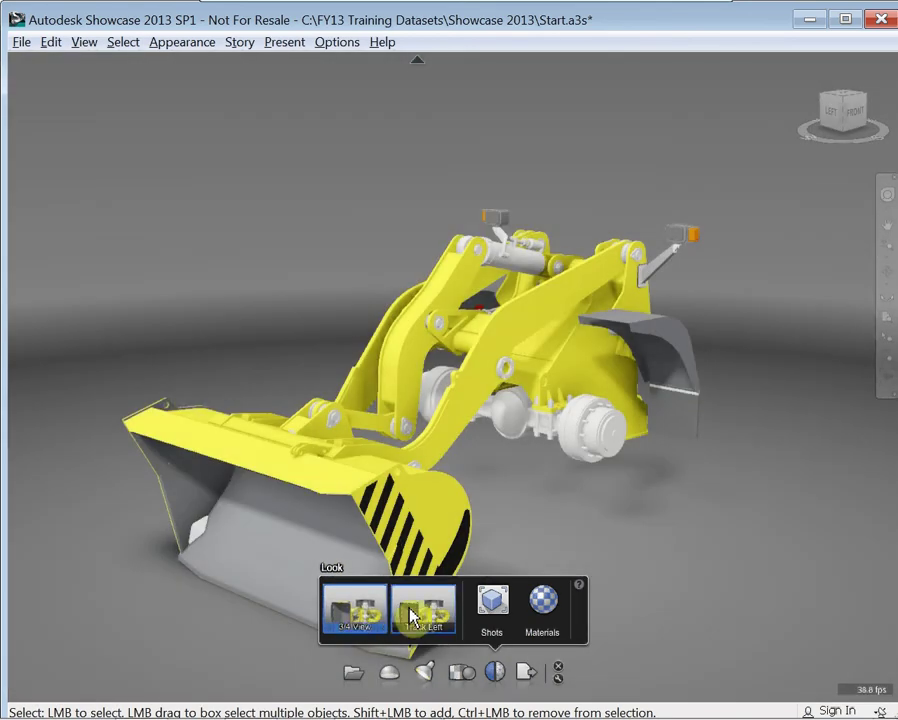
{"action": "left_click", "coordinate": [418, 612]}
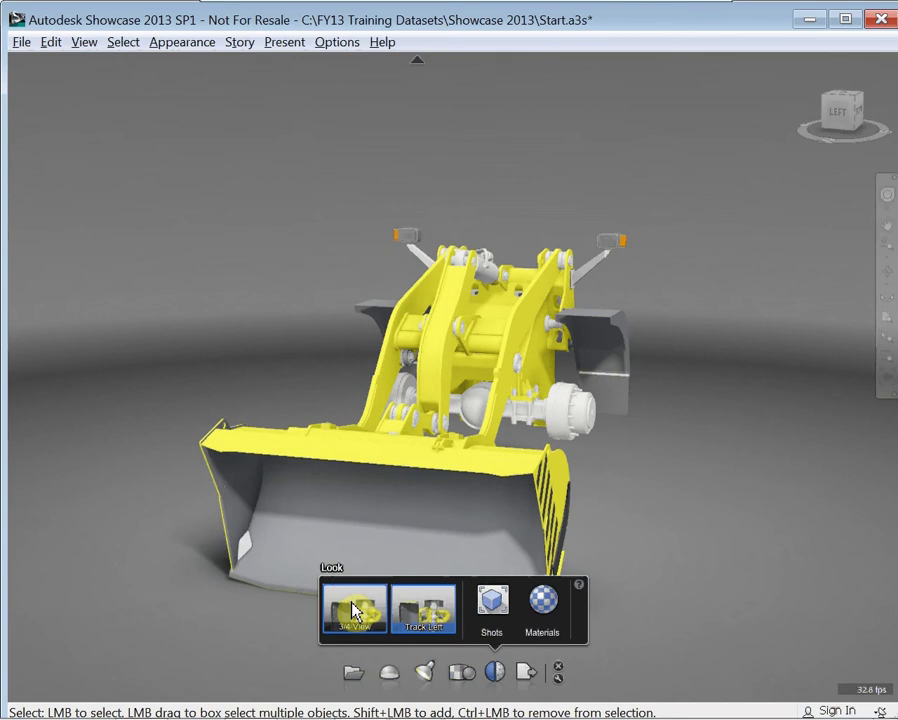
{"action": "left_click", "coordinate": [369, 627]}
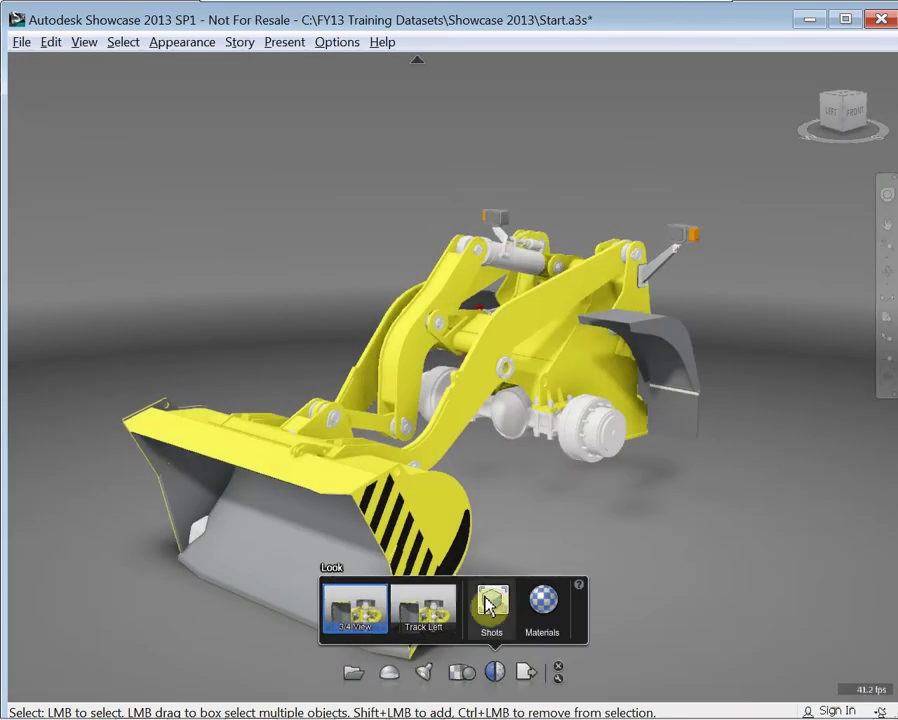
{"action": "left_click", "coordinate": [492, 614]}
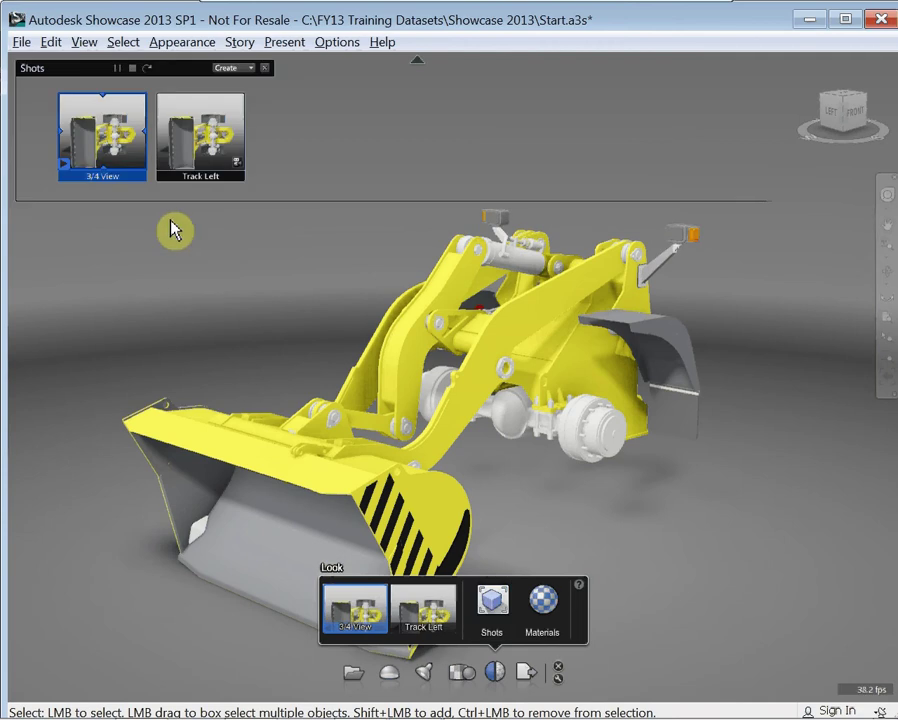
- Turn the view to the loader's front, create the still shot Shot1, and play it
{"action": "left_click", "coordinate": [252, 70]}
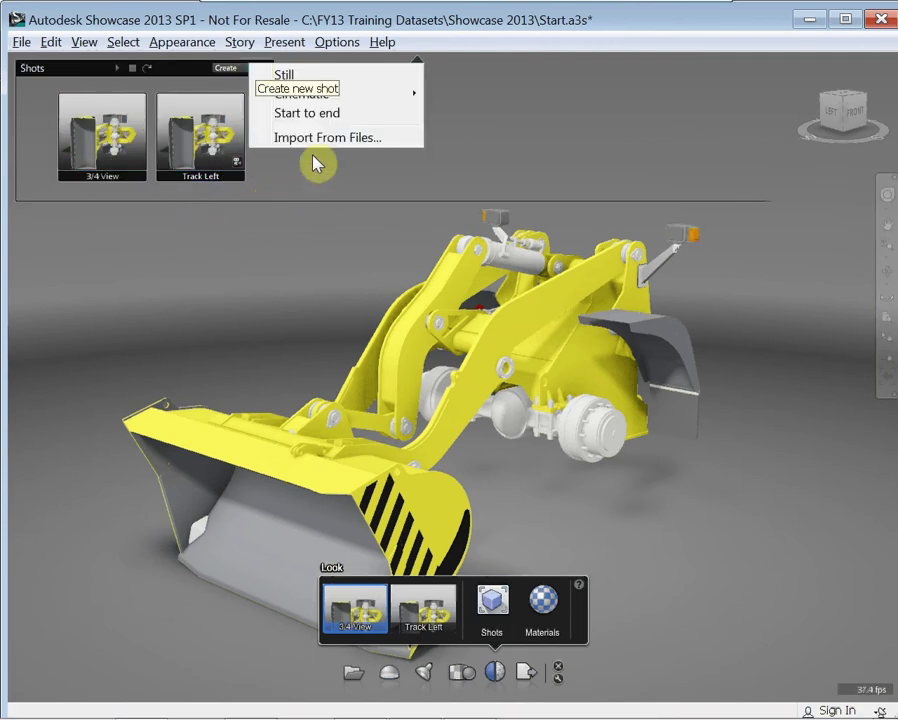
{"action": "left_click", "coordinate": [226, 74]}
{"action": "left_click", "coordinate": [226, 76]}
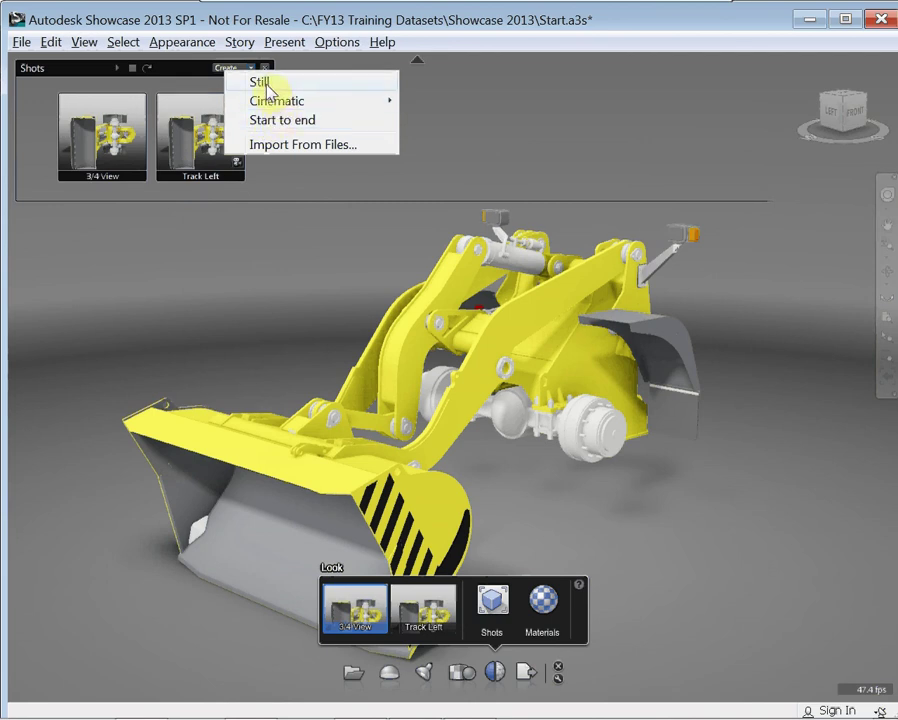
{"action": "left_click", "coordinate": [856, 126]}
{"action": "left_click", "coordinate": [856, 126]}
{"action": "left_click", "coordinate": [252, 68]}
{"action": "left_click", "coordinate": [262, 75]}
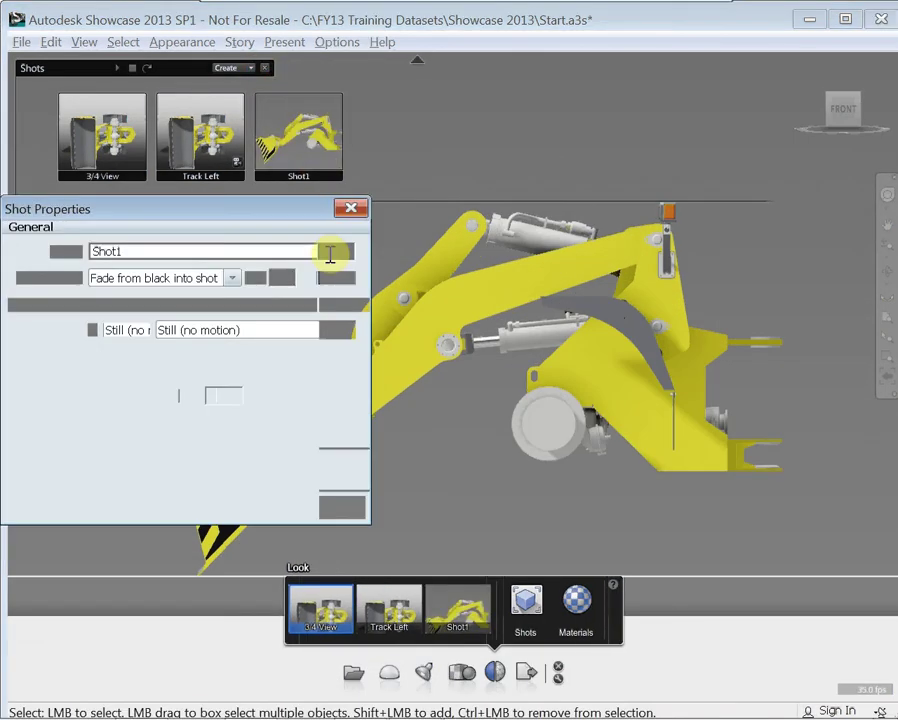
{"action": "left_click_drag", "start_coordinate": [222, 211], "coordinate": [268, 197]}
{"action": "left_click", "coordinate": [360, 497]}
{"action": "left_click", "coordinate": [291, 136]}
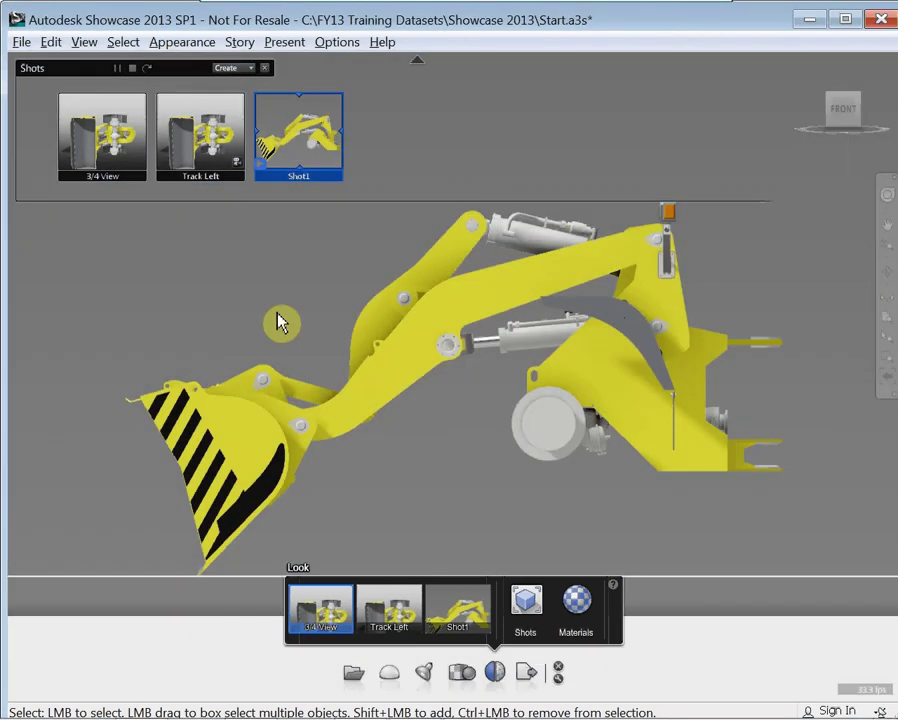
- Add a start-to-end camera shot named Shot2
{"action": "left_click", "coordinate": [250, 68]}
{"action": "mouse_move", "coordinate": [297, 107]}
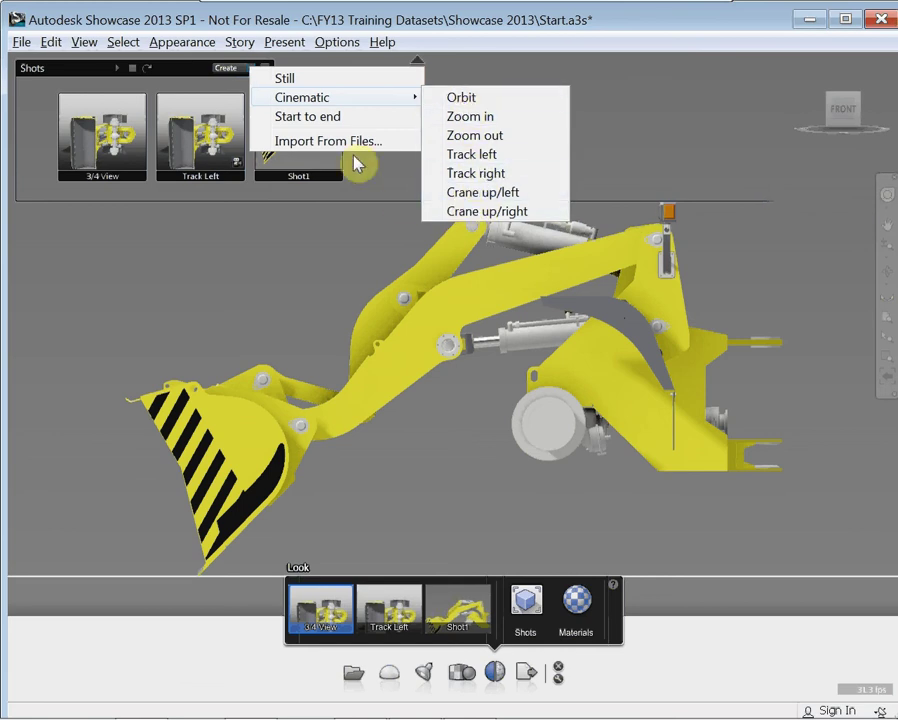
{"action": "left_click", "coordinate": [362, 116]}
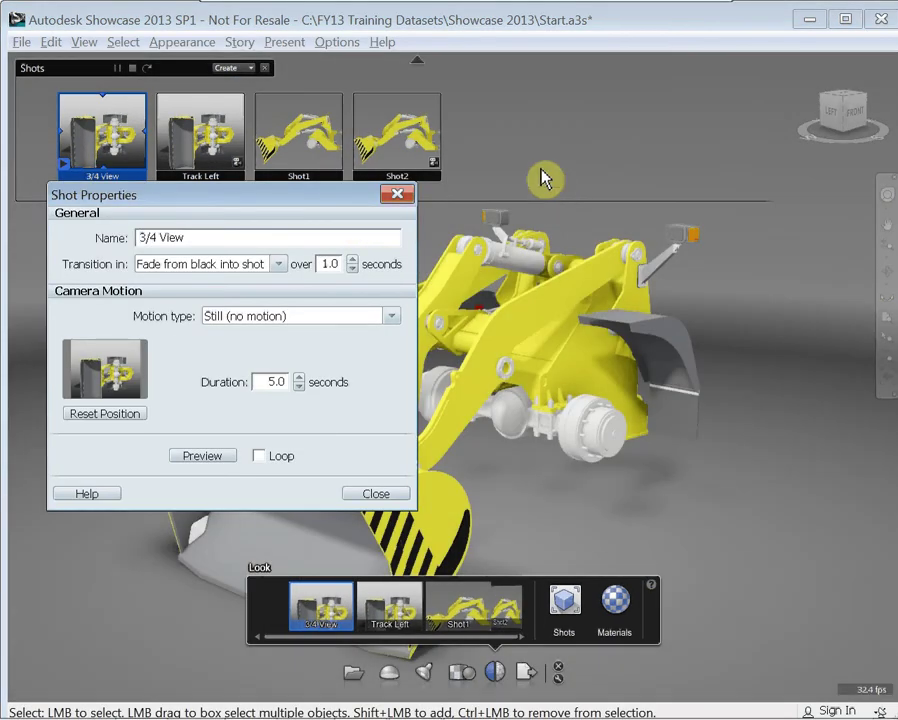
- Set the 3/4 View shot's motion type to Start to end in Shot Properties
{"action": "middle_click_drag", "start_coordinate": [536, 144], "coordinate": [579, 114]}
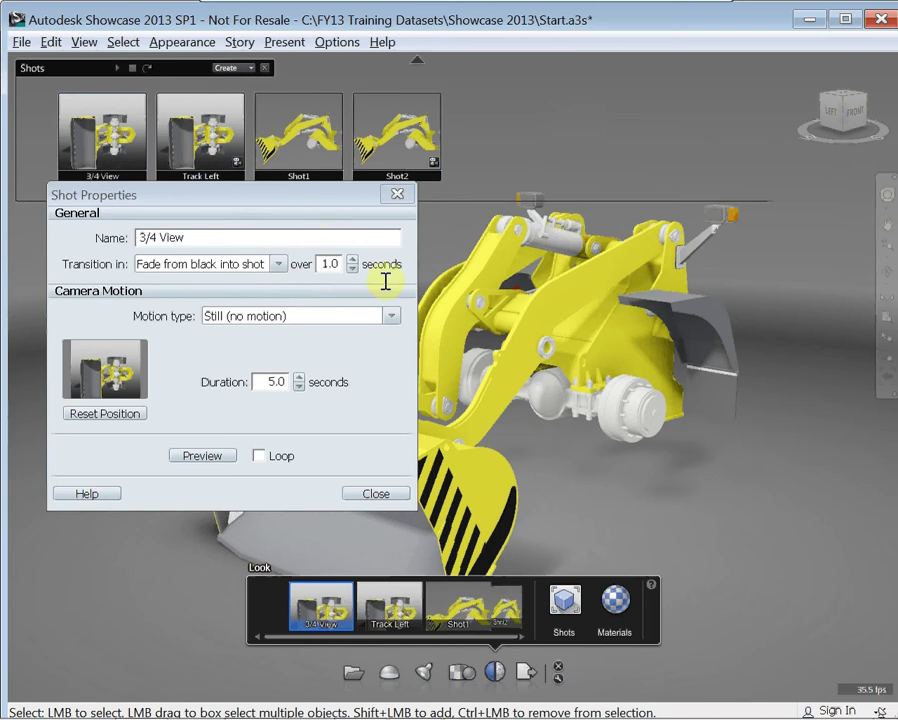
{"action": "left_click", "coordinate": [388, 496]}
{"action": "left_click", "coordinate": [250, 69]}
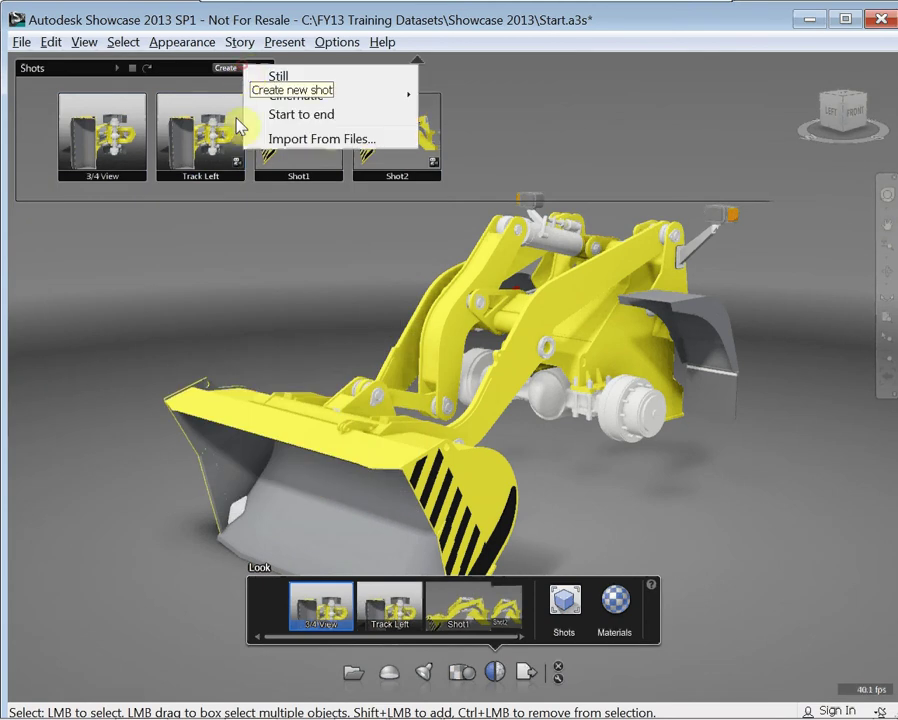
{"action": "left_click", "coordinate": [272, 116]}
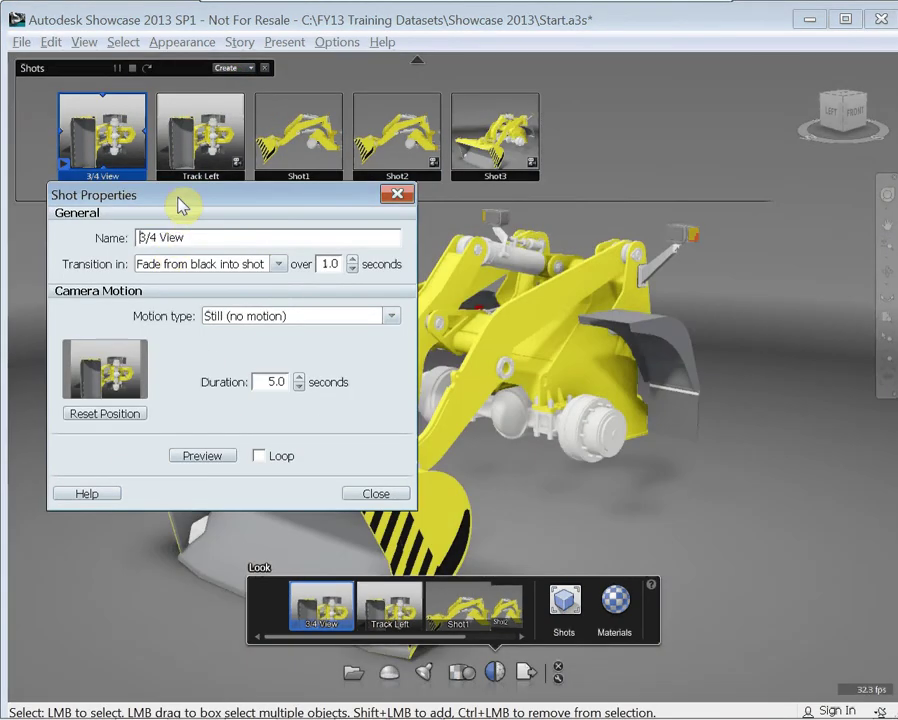
{"action": "left_click", "coordinate": [368, 296]}
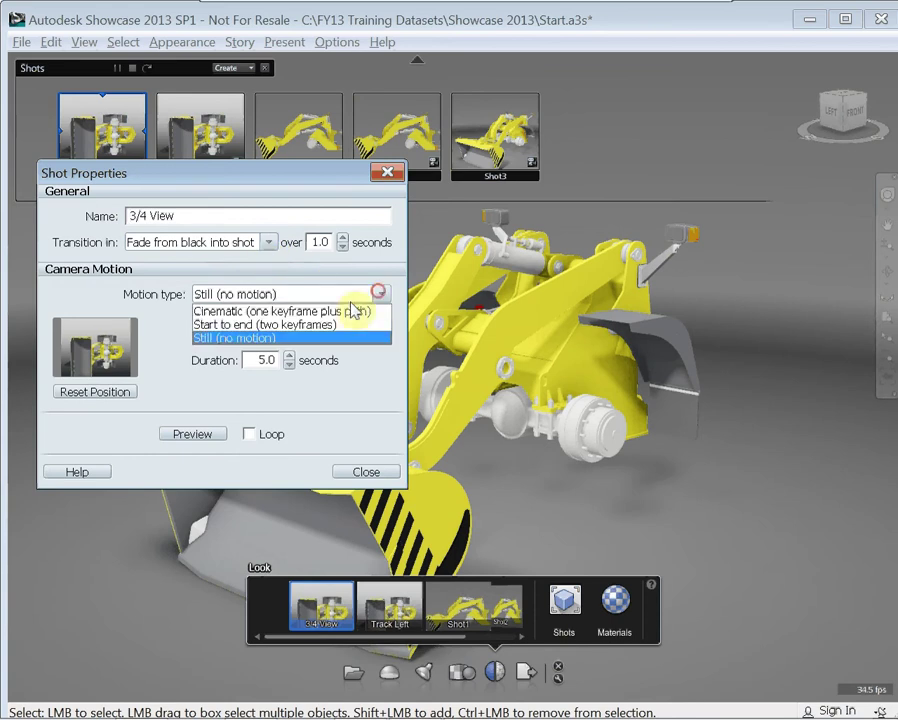
{"action": "left_click", "coordinate": [240, 322]}
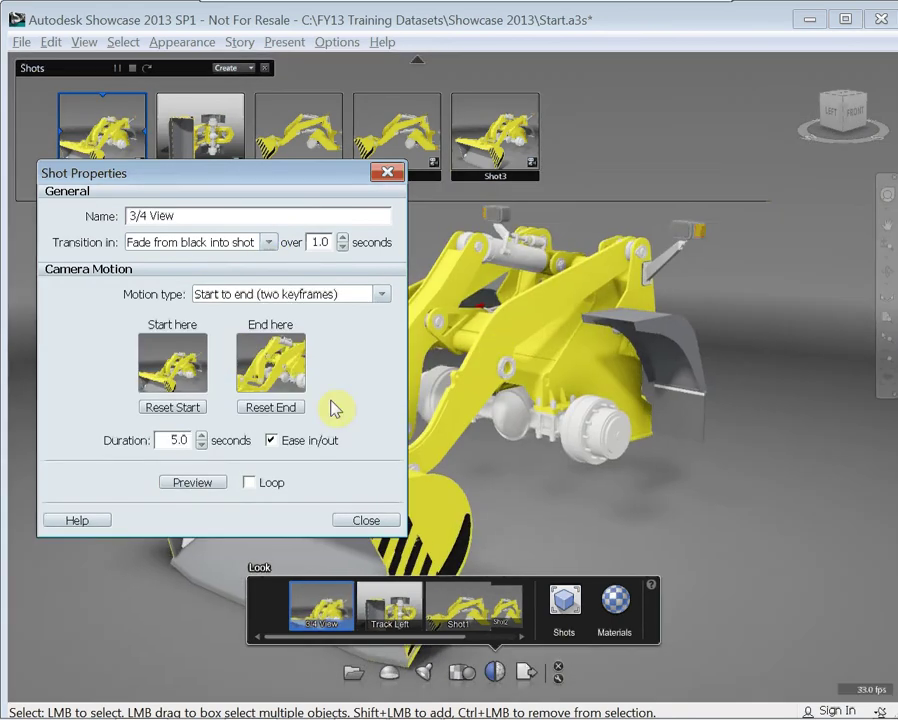
{"action": "key", "text": "Down"}
{"action": "key", "text": "Up"}
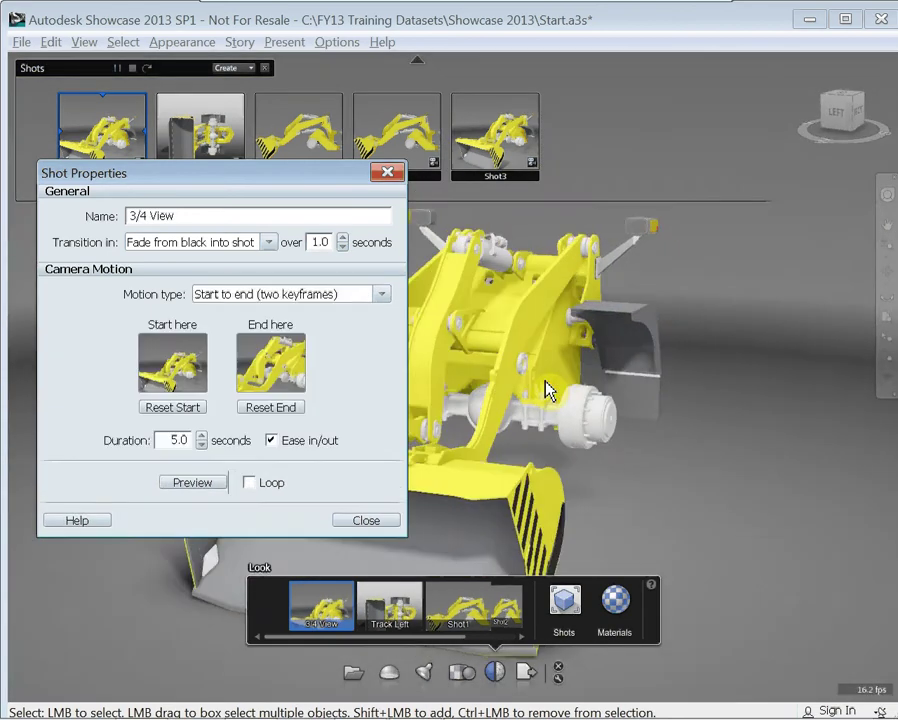
{"action": "left_click", "coordinate": [385, 175]}
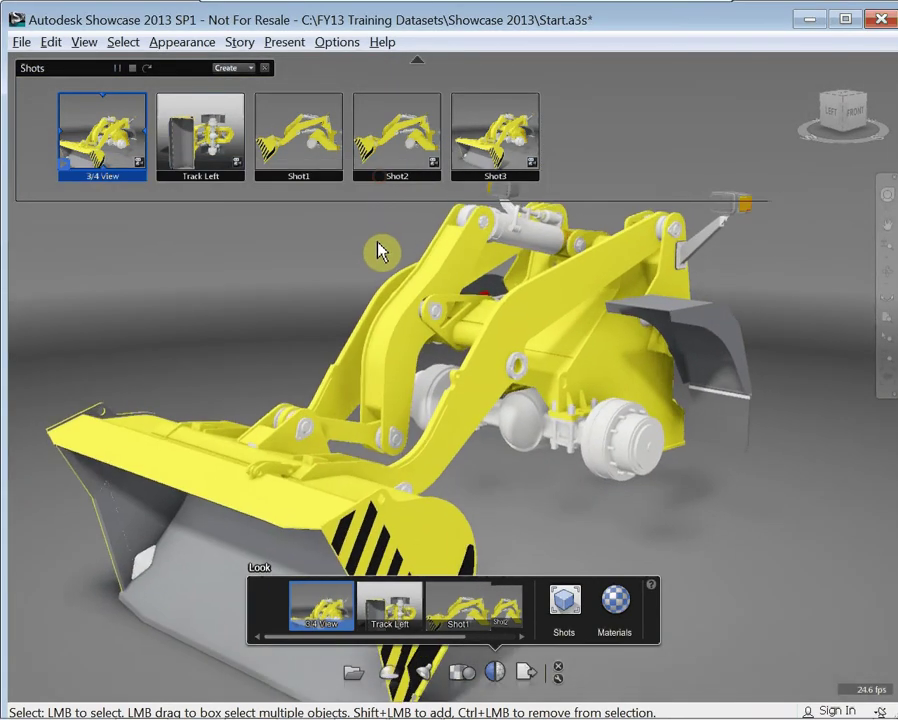
- Add a start-to-end shot, preview it, name it test, and reset its start view
{"action": "left_click", "coordinate": [266, 68]}
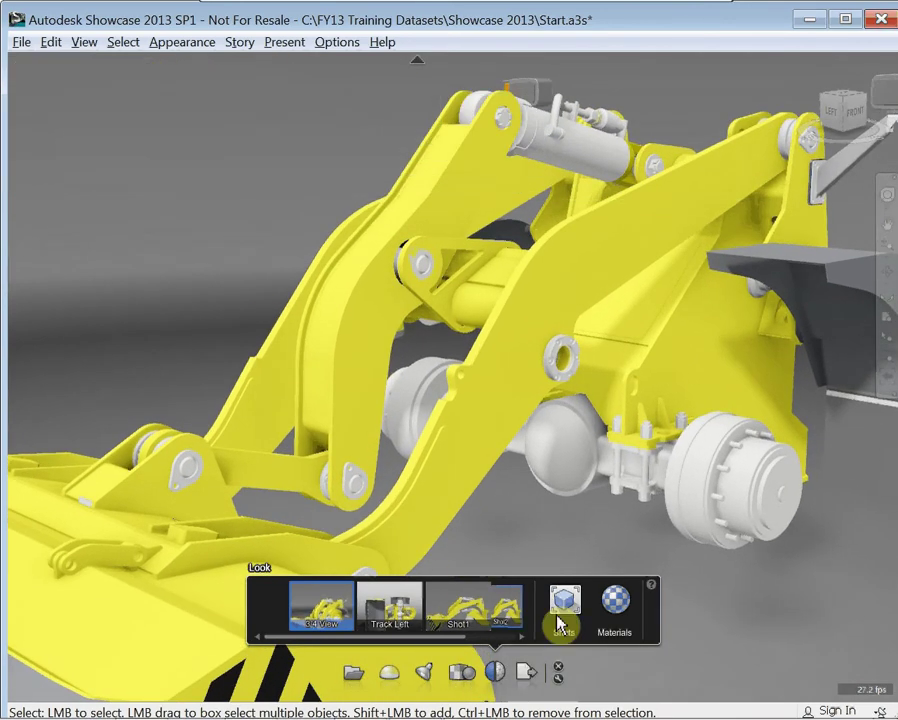
{"action": "mouse_move", "coordinate": [190, 320]}
{"action": "middle_mouse_down"}
{"action": "mouse_move", "coordinate": [190, 304]}
{"action": "mouse_move", "coordinate": [195, 318]}
{"action": "middle_mouse_up"}
{"action": "scroll", "coordinate": [224, 320], "scroll_direction": "down", "scroll_amount": 5}
{"action": "scroll", "coordinate": [248, 316], "scroll_direction": "up", "scroll_amount": 2}
{"action": "key", "text": "shift+s"}
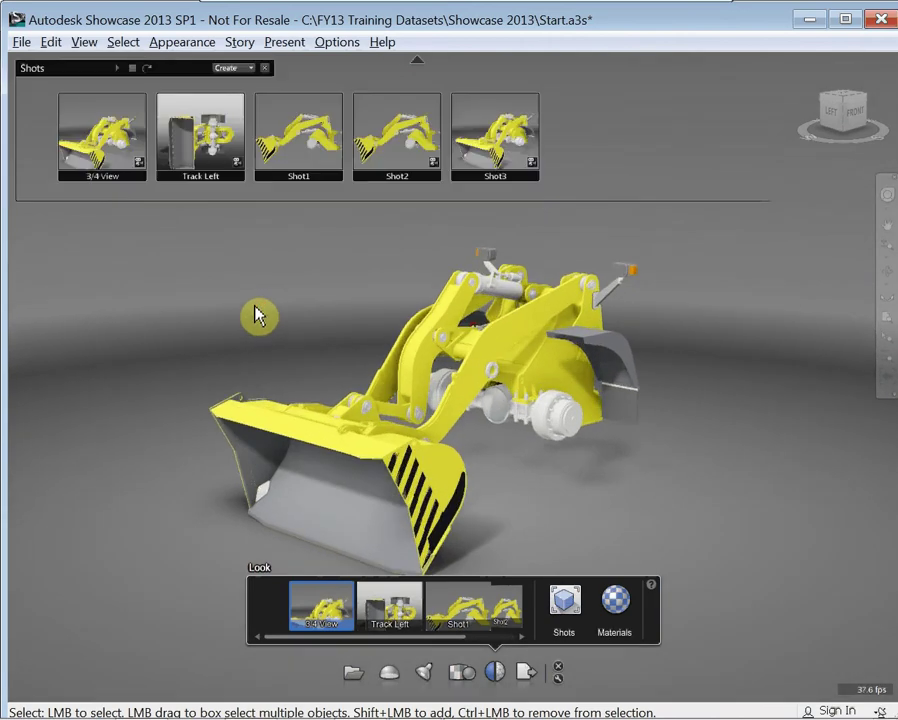
{"action": "left_click", "coordinate": [248, 69]}
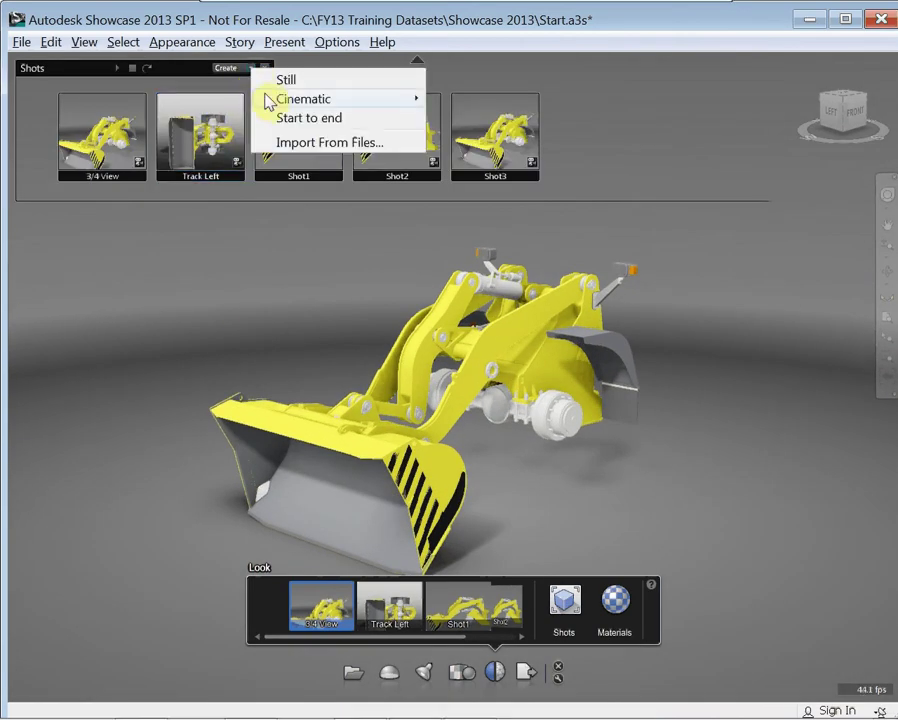
{"action": "left_click", "coordinate": [285, 117]}
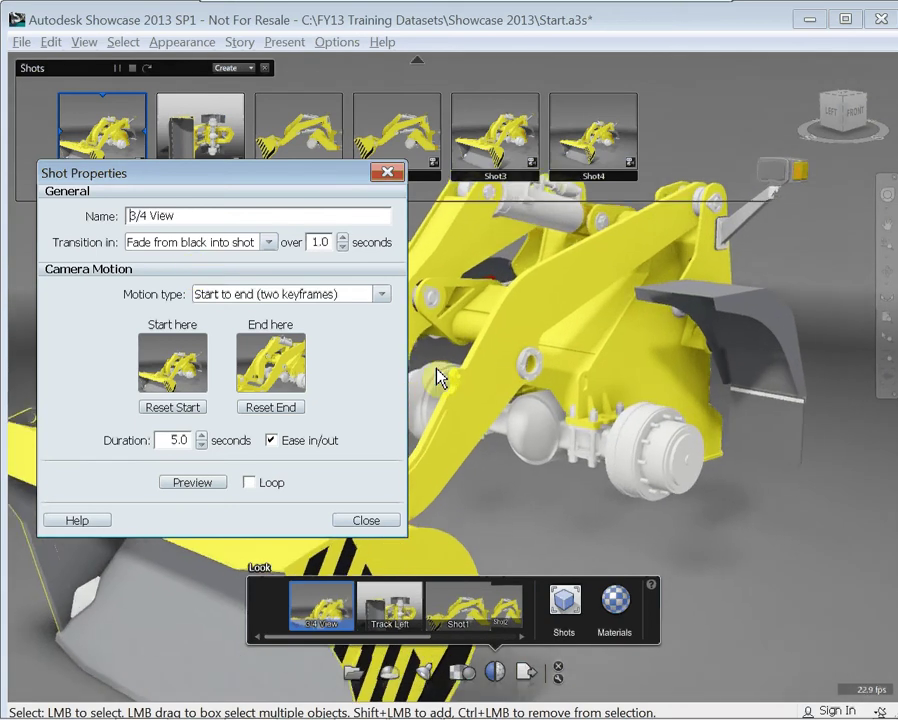
{"action": "left_click", "coordinate": [201, 481]}
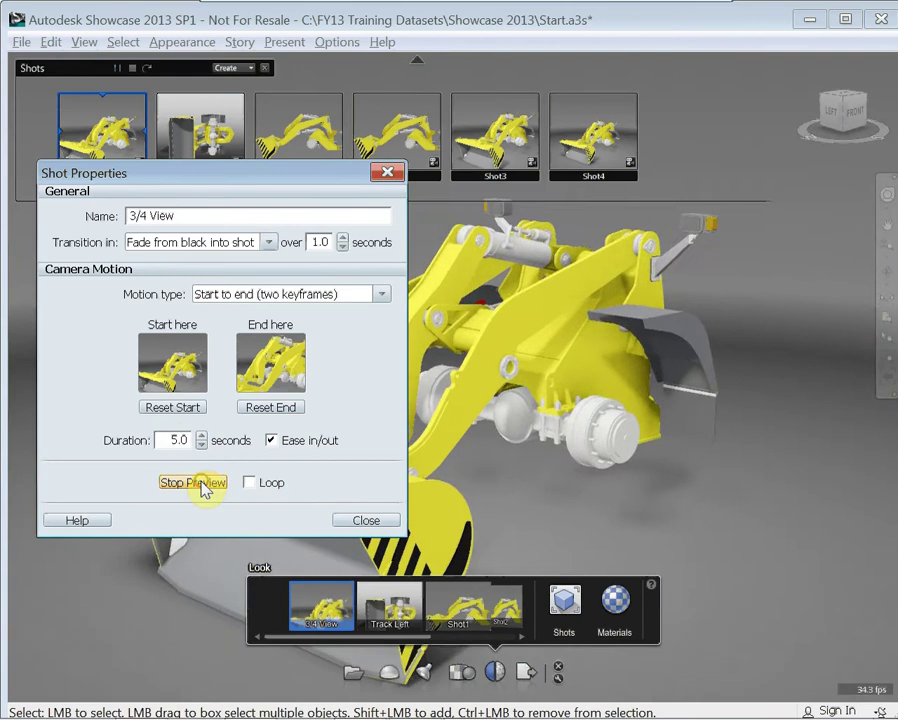
{"action": "left_click", "coordinate": [202, 484]}
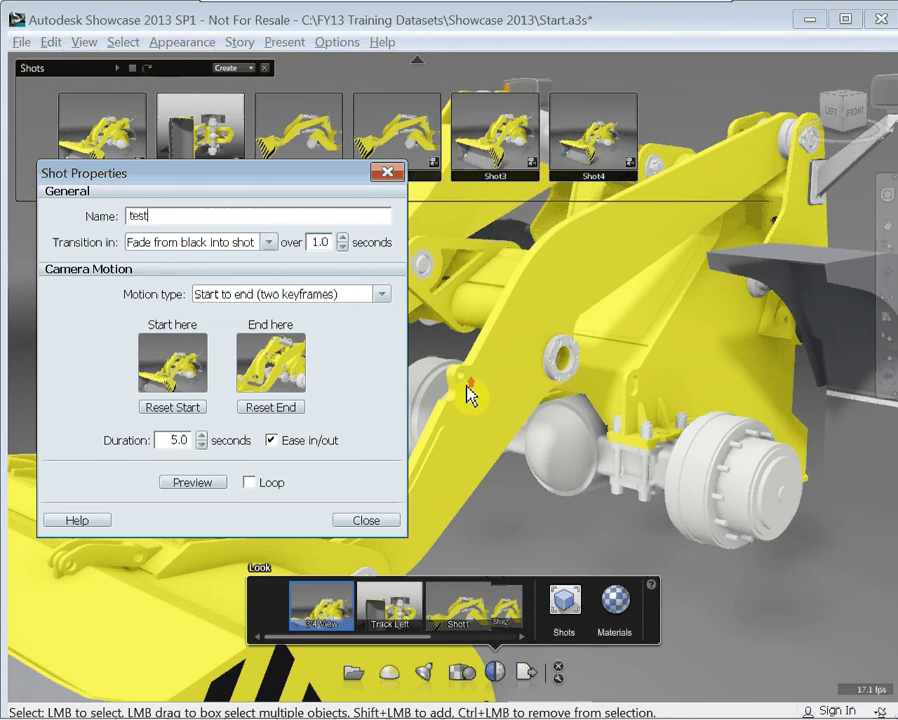
{"action": "left_click", "coordinate": [535, 524]}
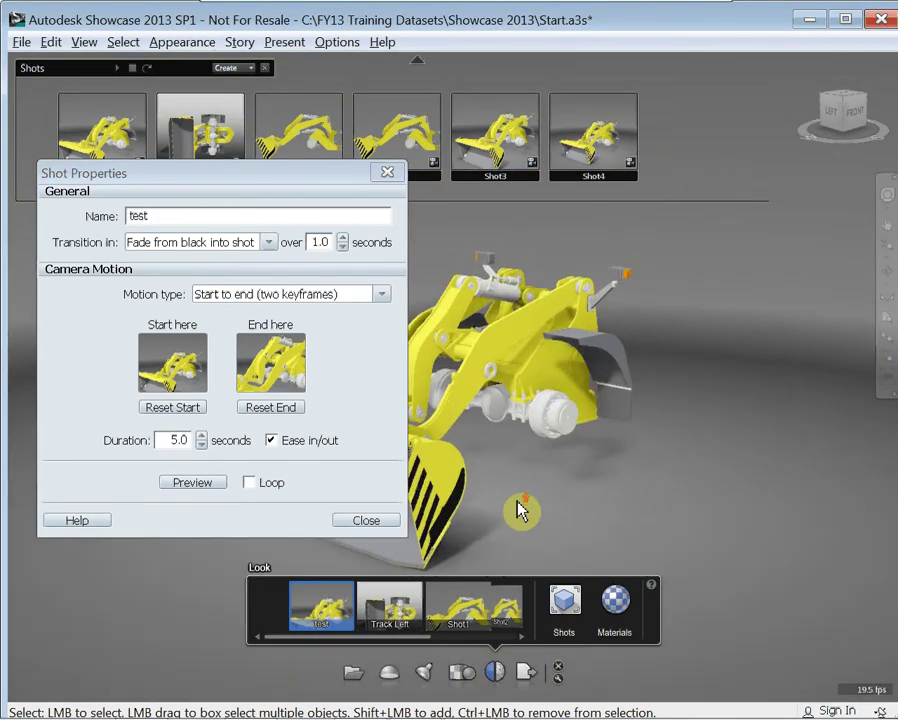
{"action": "left_click", "coordinate": [195, 407]}
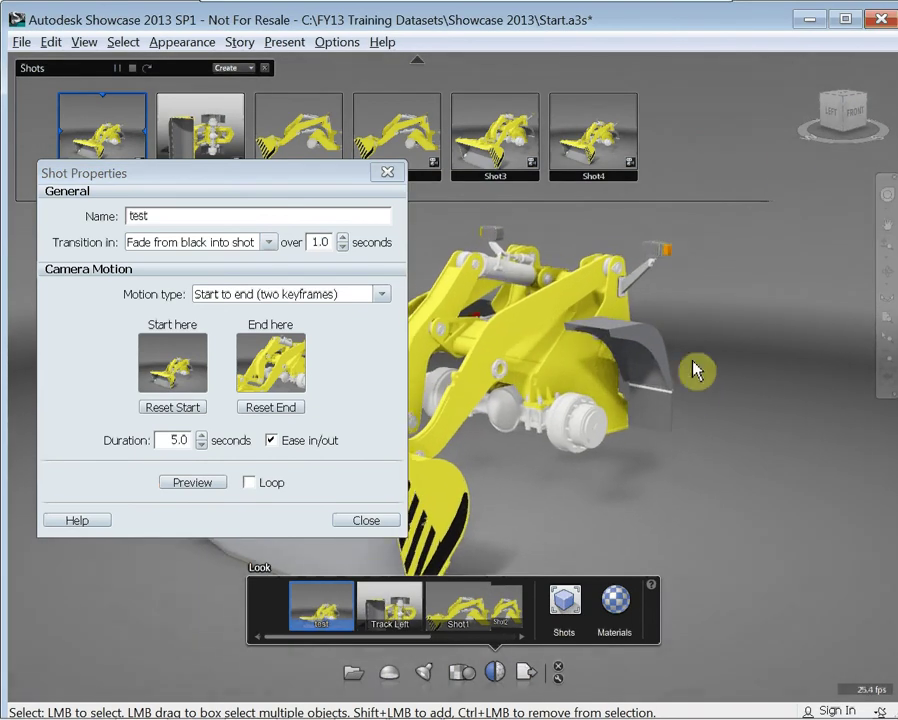
{"action": "left_click", "coordinate": [366, 520]}
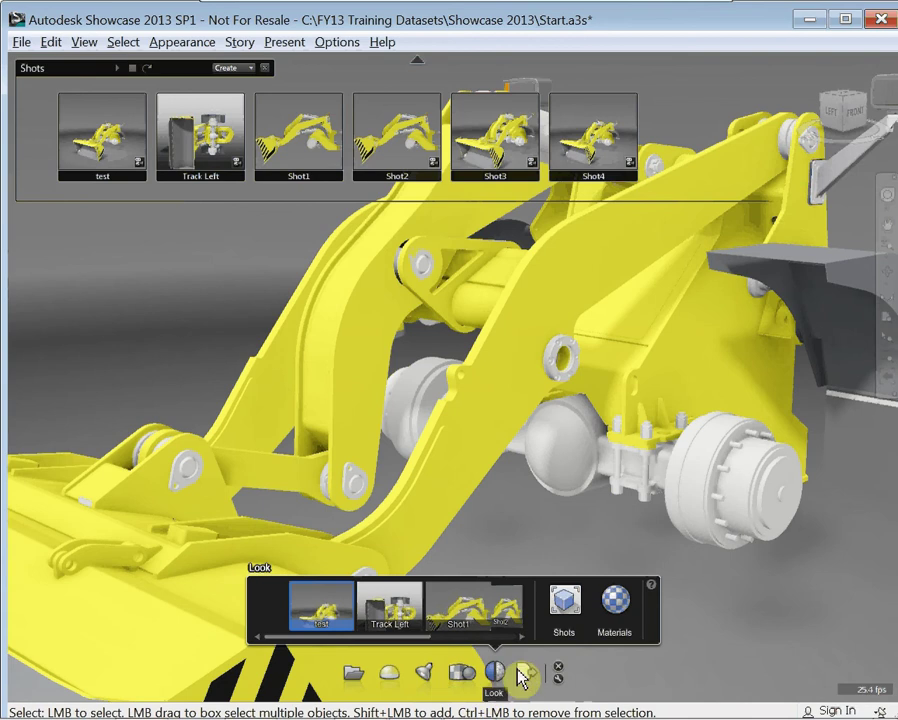
- Replay the test and Track Left shots, then add Shot5 starting from the current view
{"action": "left_click", "coordinate": [320, 610]}
{"action": "left_click", "coordinate": [402, 615]}
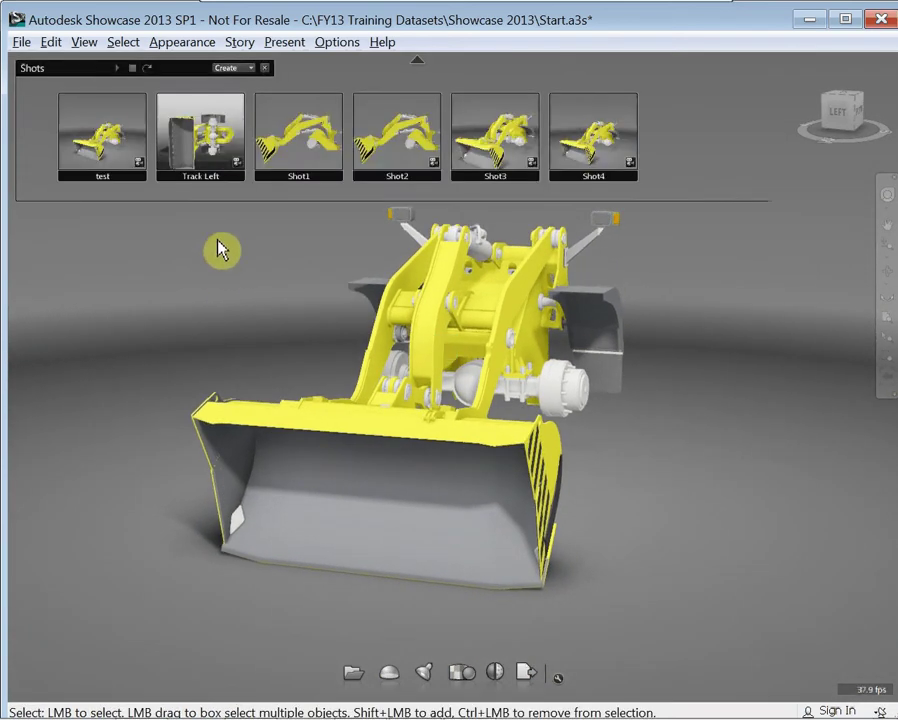
{"action": "left_click", "coordinate": [250, 70]}
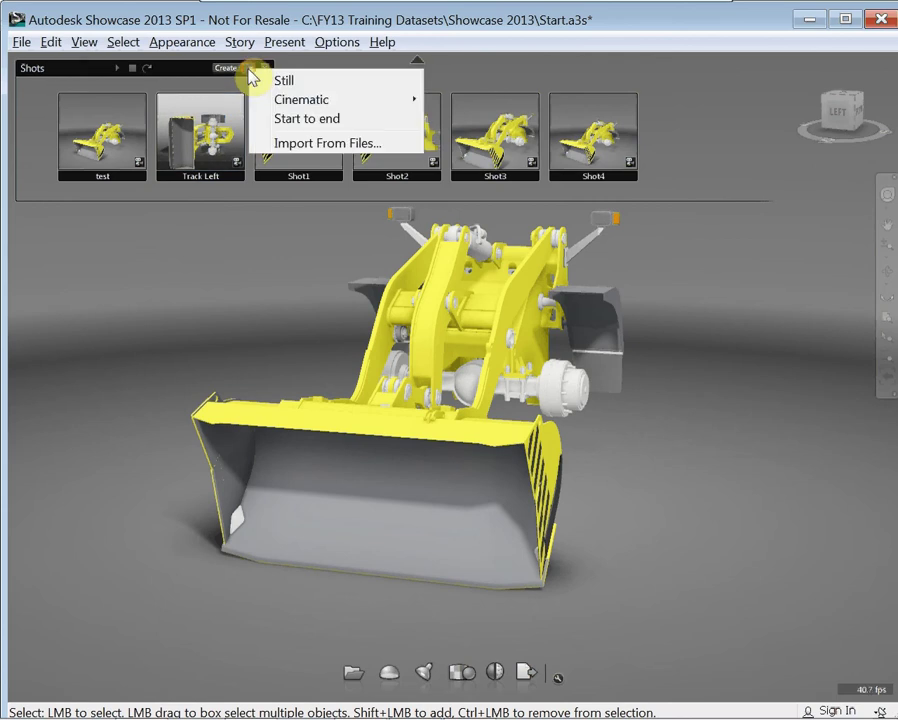
{"action": "left_click", "coordinate": [287, 120]}
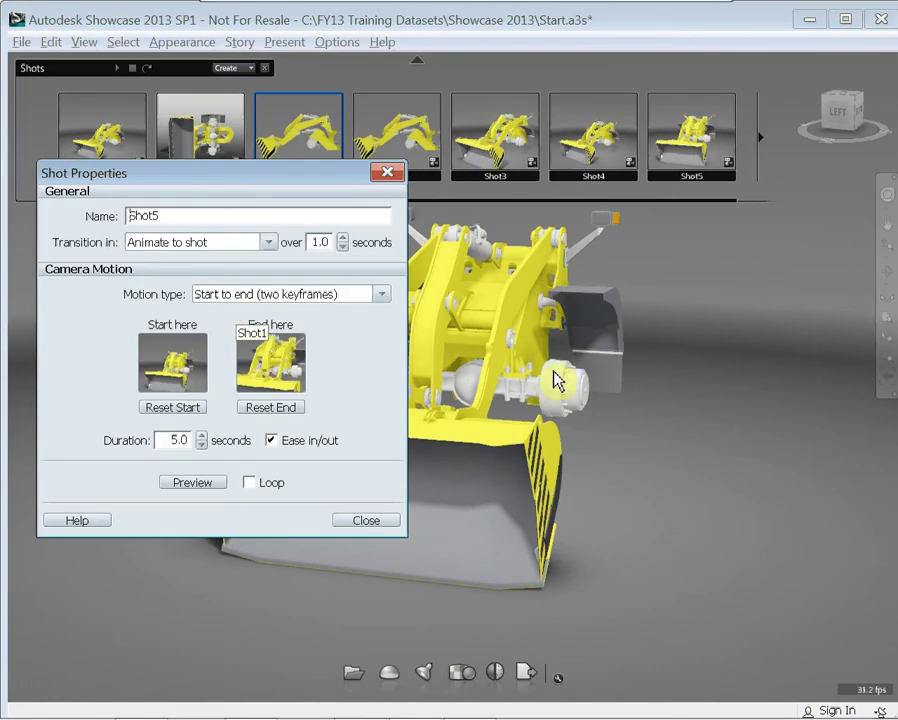
{"action": "left_click", "coordinate": [168, 407]}
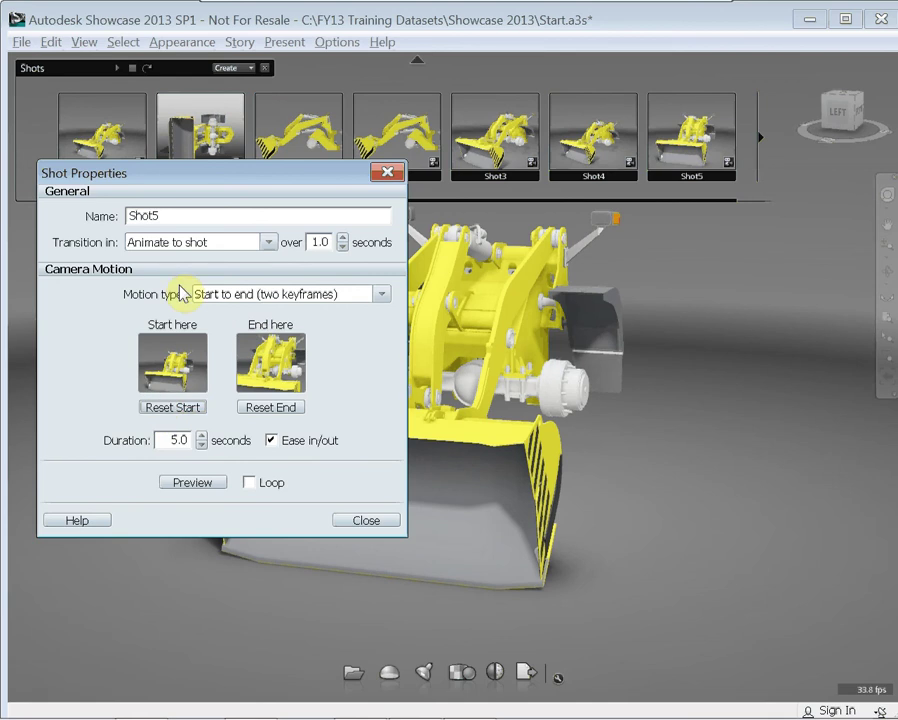
- Give Shot5 a fade-from-black transition, end it on the left-front corner view, and preview it
{"action": "left_click", "coordinate": [264, 244]}
{"action": "left_click", "coordinate": [216, 258]}
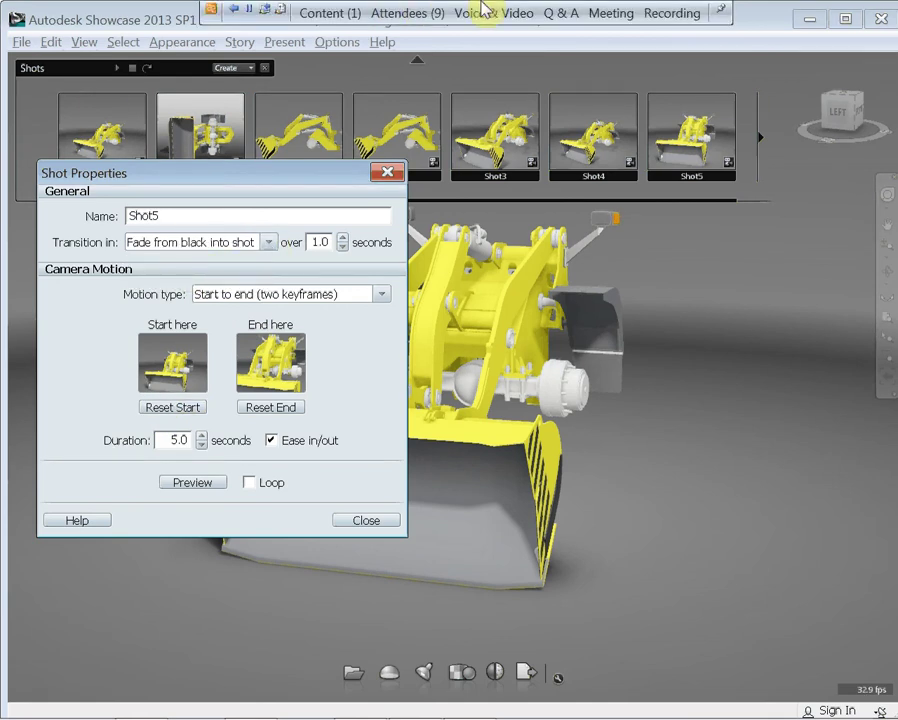
{"action": "left_click", "coordinate": [848, 122]}
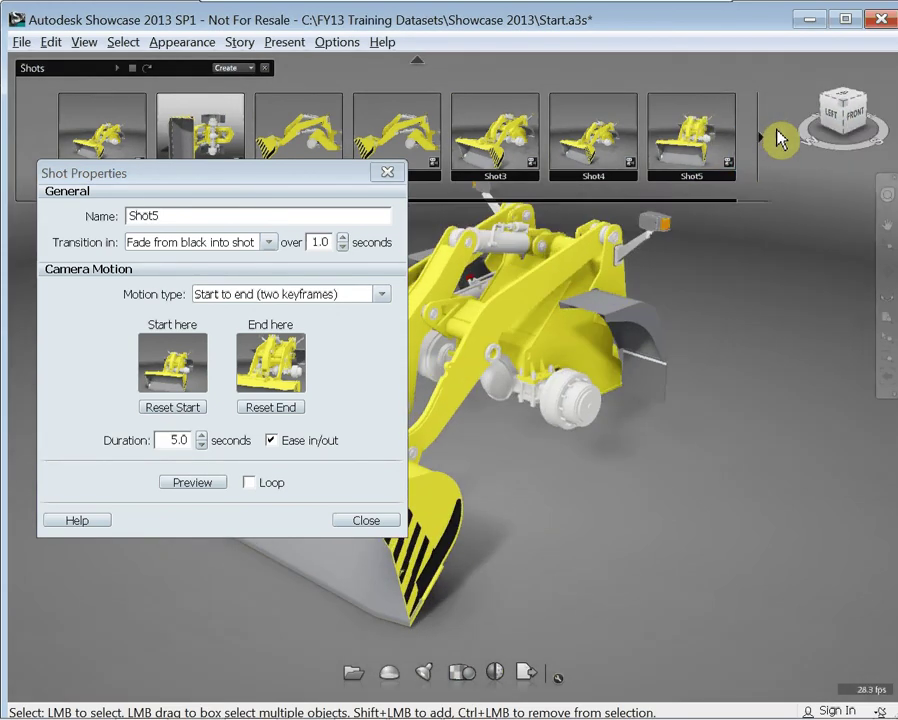
{"action": "left_click", "coordinate": [266, 408]}
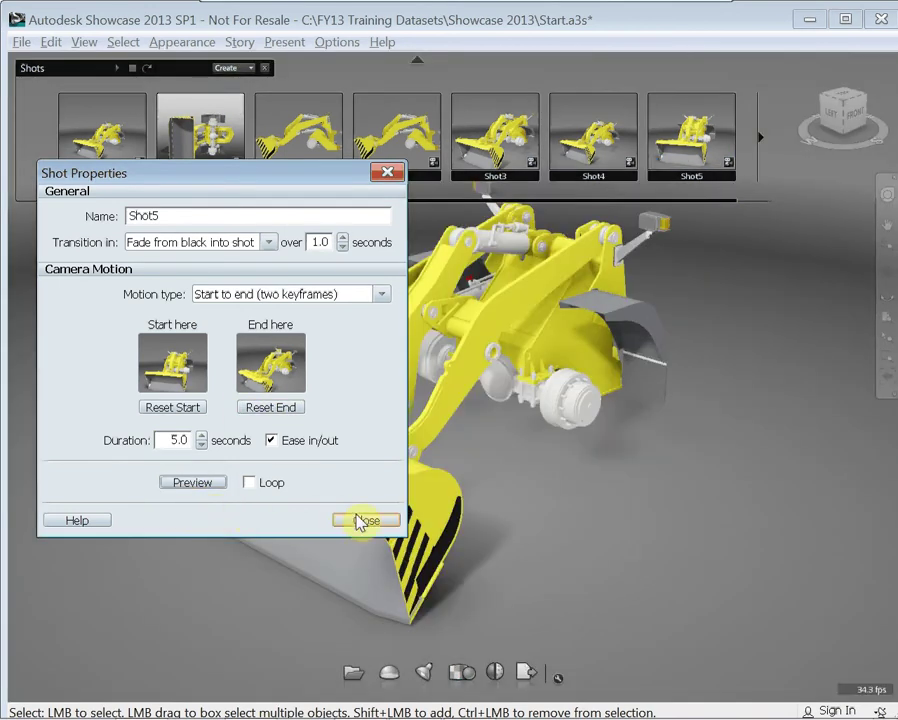
{"action": "left_click", "coordinate": [358, 521]}
{"action": "left_click", "coordinate": [686, 163]}
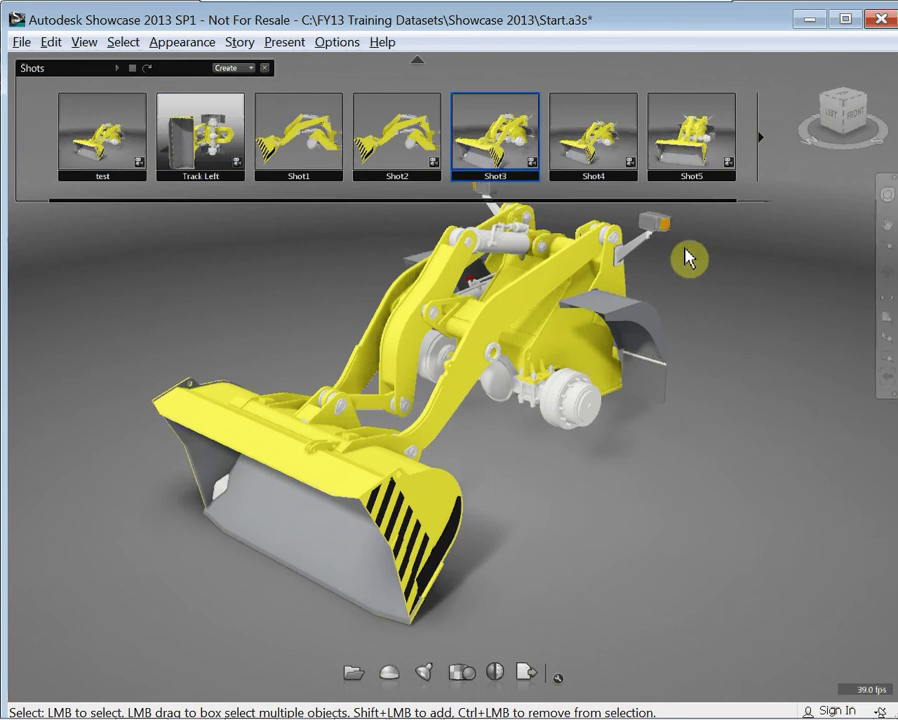
- Show the scene materials and material library, and select all parts sharing the body's material
{"action": "left_click", "coordinate": [266, 69]}
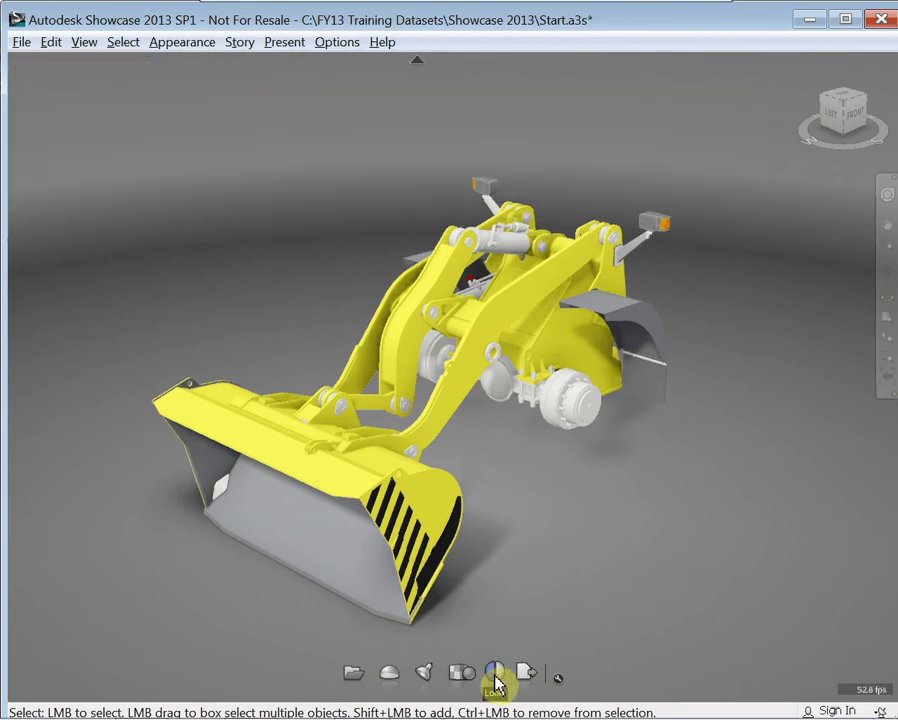
{"action": "left_click", "coordinate": [496, 676]}
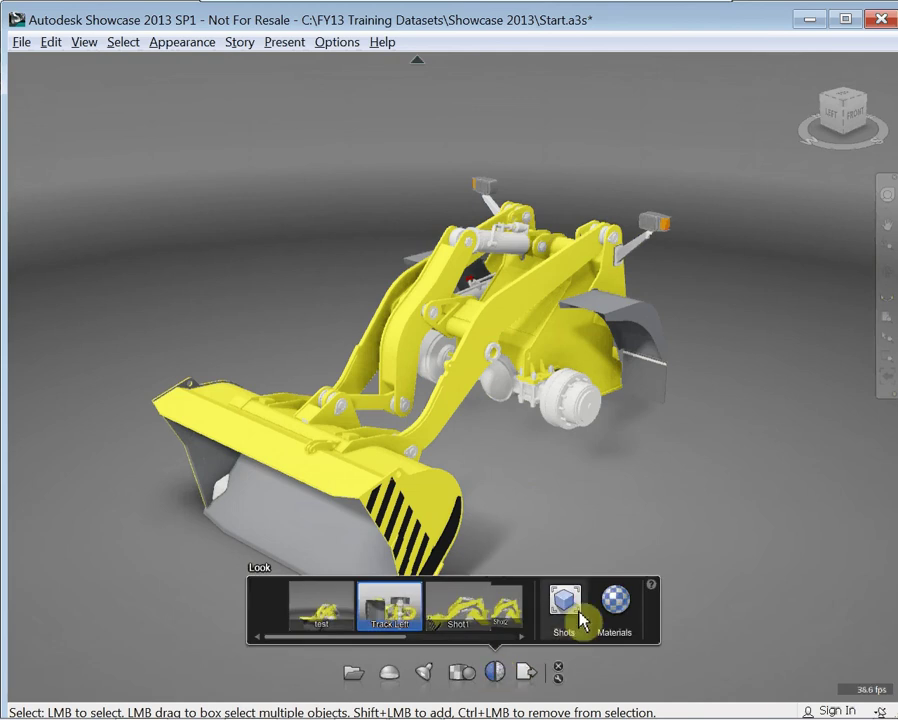
{"action": "left_click", "coordinate": [618, 617]}
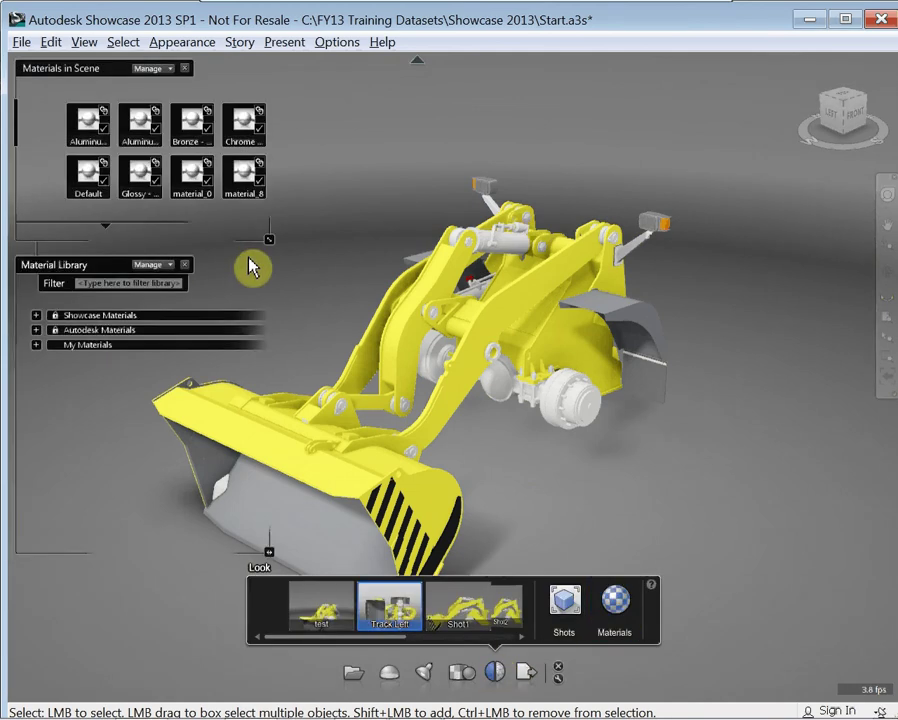
{"action": "mouse_move", "coordinate": [347, 263]}
{"action": "middle_mouse_down"}
{"action": "mouse_move", "coordinate": [383, 250]}
{"action": "mouse_move", "coordinate": [451, 190]}
{"action": "mouse_move", "coordinate": [422, 207]}
{"action": "mouse_move", "coordinate": [420, 196]}
{"action": "mouse_move", "coordinate": [420, 210]}
{"action": "middle_mouse_up"}
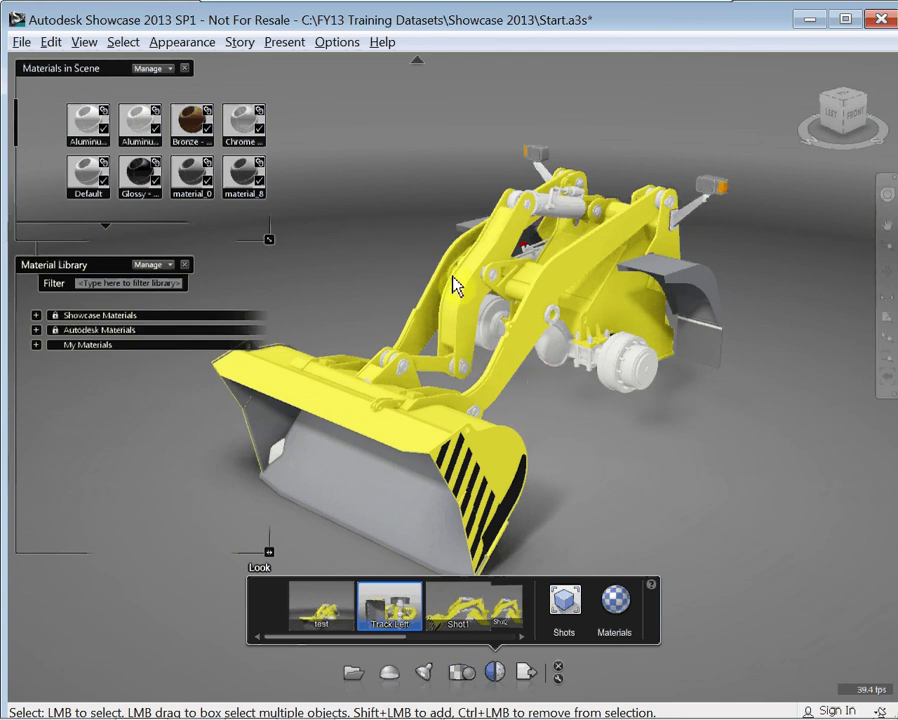
{"action": "right_click", "coordinate": [505, 366]}
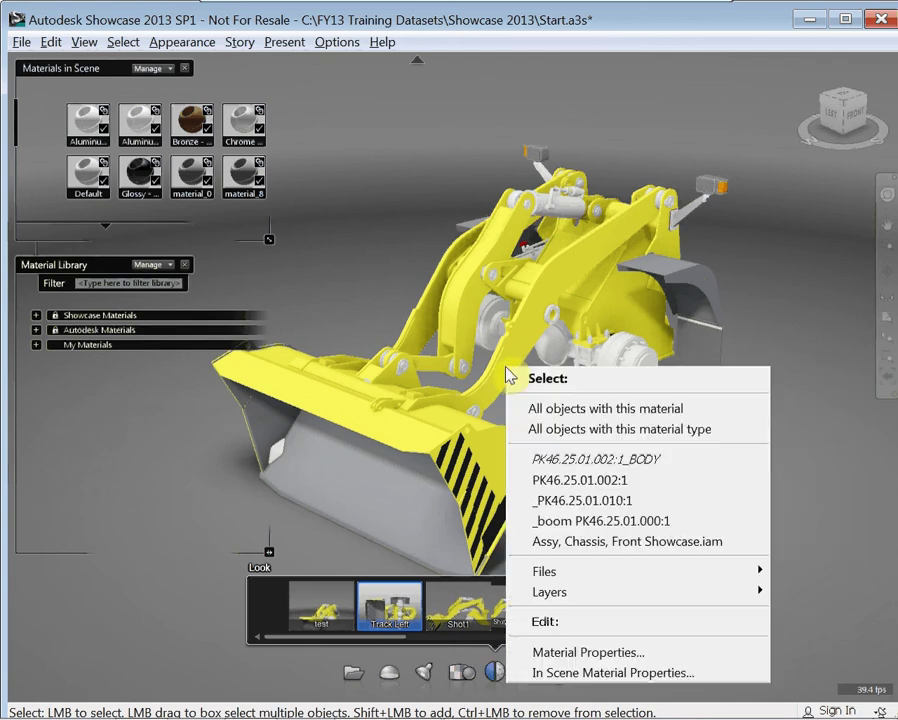
{"action": "left_click", "coordinate": [538, 410]}
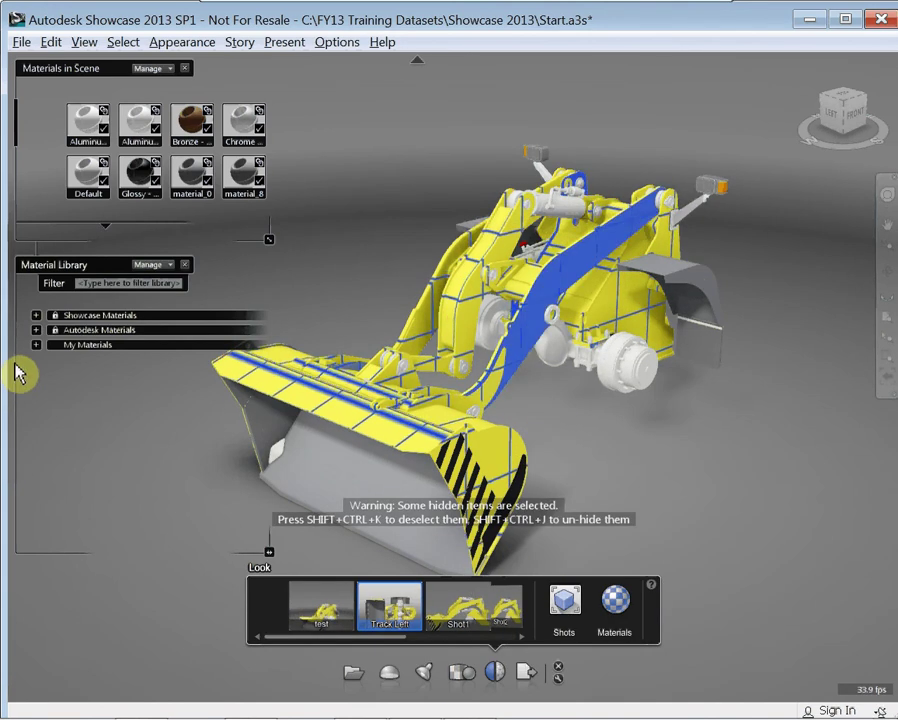
- Apply Green car paint from Showcase Materials to the selected parts, then close the material panels
{"action": "left_click", "coordinate": [36, 316]}
{"action": "left_click", "coordinate": [56, 331]}
{"action": "mouse_move", "coordinate": [243, 448]}
{"action": "left_mouse_down"}
{"action": "mouse_move", "coordinate": [240, 456]}
{"action": "mouse_move", "coordinate": [388, 184]}
{"action": "left_mouse_up"}
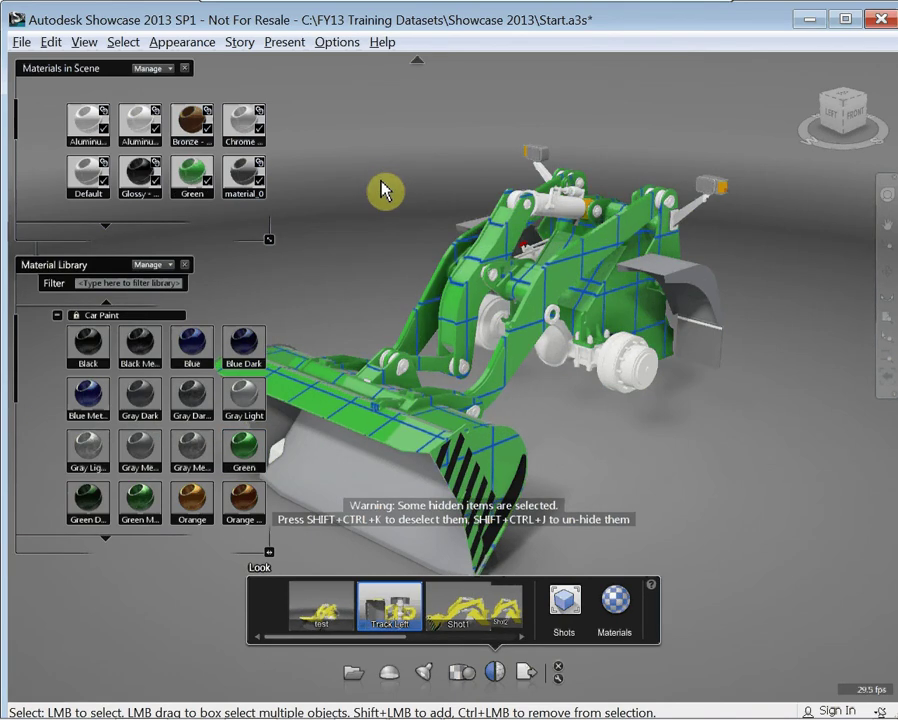
{"action": "left_click", "coordinate": [370, 215]}
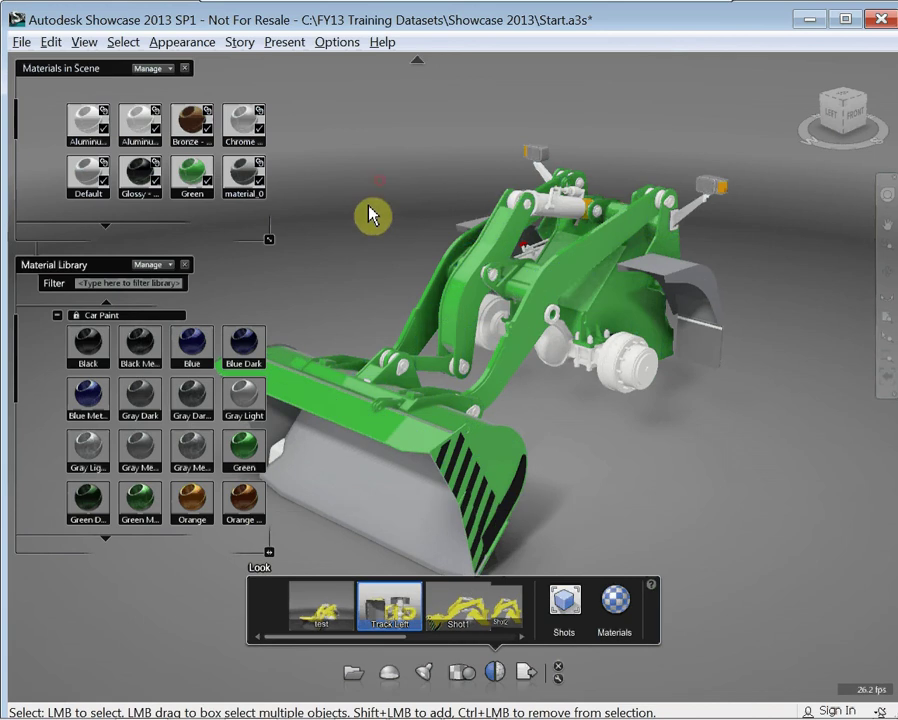
{"action": "middle_click_drag", "start_coordinate": [370, 215], "coordinate": [268, 182]}
{"action": "left_click", "coordinate": [186, 69]}
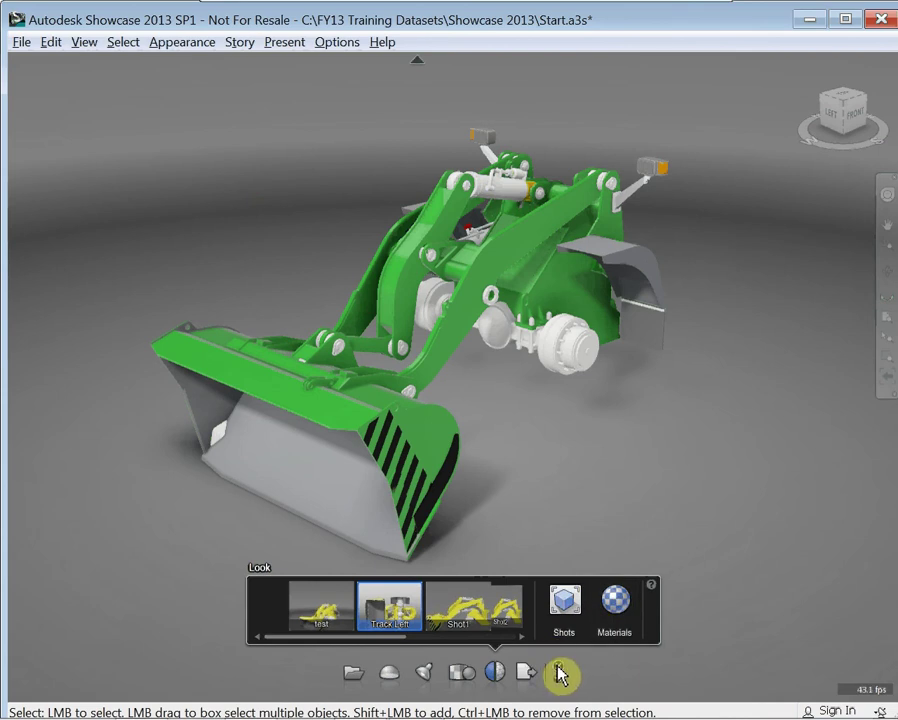
- Open Behaviors and Triggers, then play DriveMe forward and in reverse twice, raising and lowering the bucket
{"action": "middle_click_drag", "start_coordinate": [274, 220], "coordinate": [320, 247]}
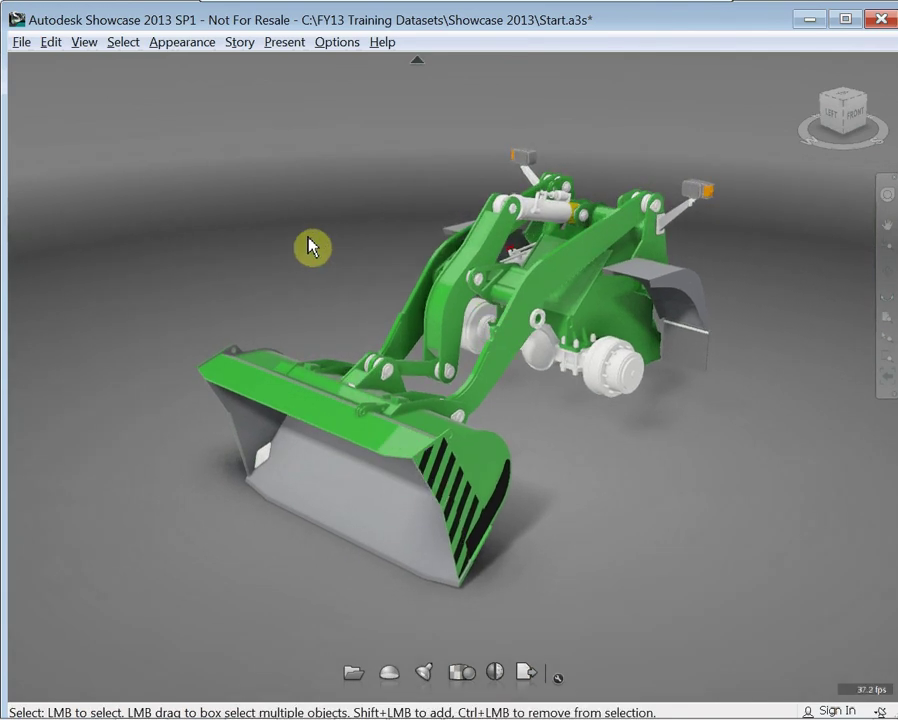
{"action": "middle_click_drag", "start_coordinate": [330, 240], "coordinate": [361, 243]}
{"action": "key", "text": "b"}
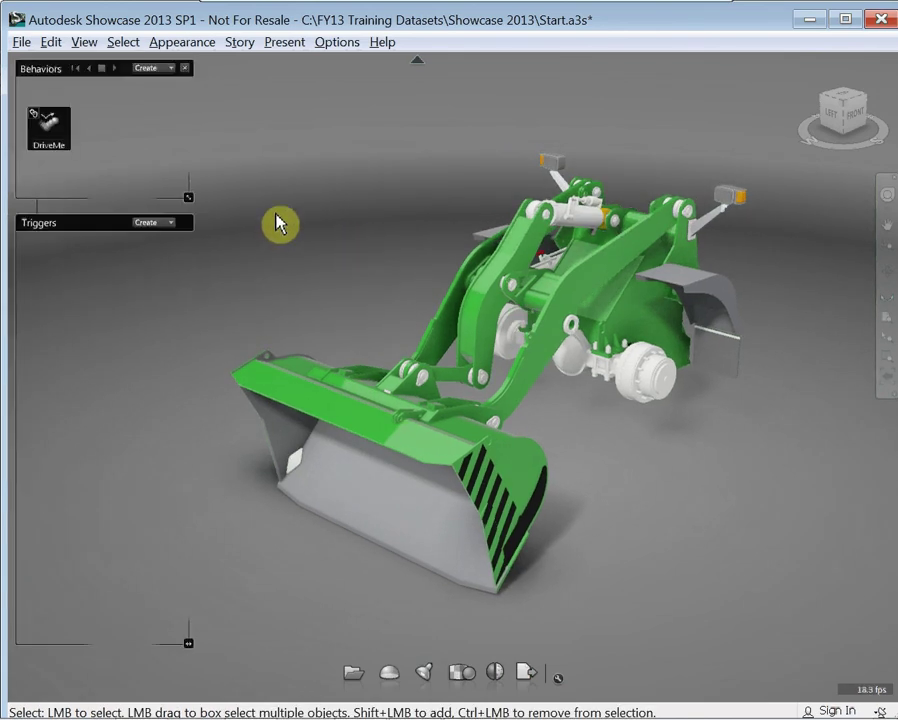
{"action": "left_click", "coordinate": [116, 69]}
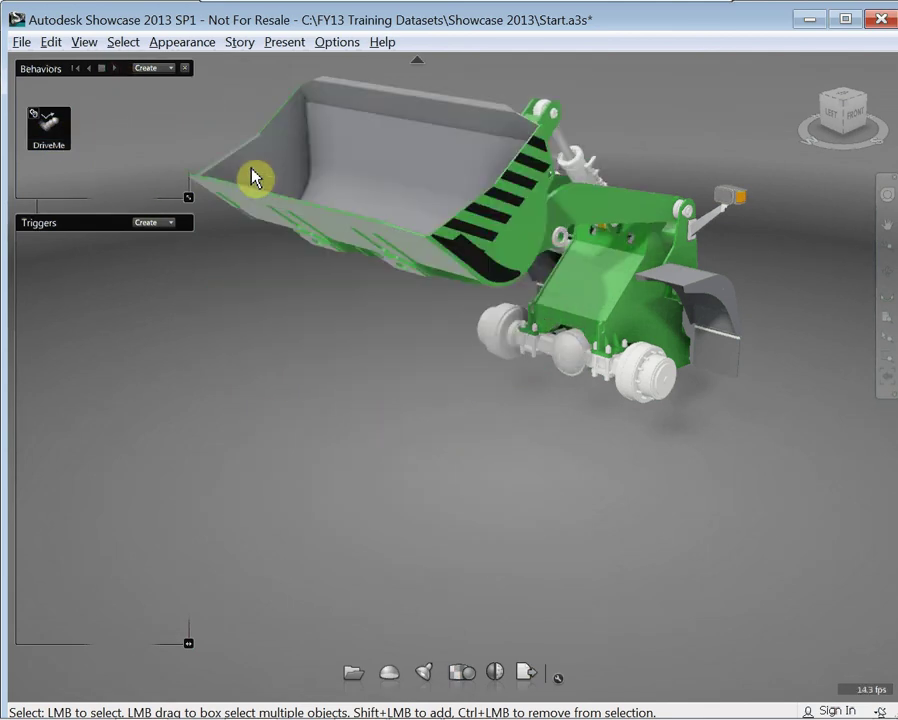
{"action": "left_click", "coordinate": [88, 69]}
{"action": "mouse_move", "coordinate": [180, 363]}
{"action": "middle_mouse_down"}
{"action": "mouse_move", "coordinate": [184, 386]}
{"action": "mouse_move", "coordinate": [190, 370]}
{"action": "middle_mouse_up"}
{"action": "scroll", "coordinate": [193, 370], "scroll_direction": "down", "scroll_amount": 3}
{"action": "left_click", "coordinate": [115, 69]}
{"action": "left_click", "coordinate": [86, 68]}
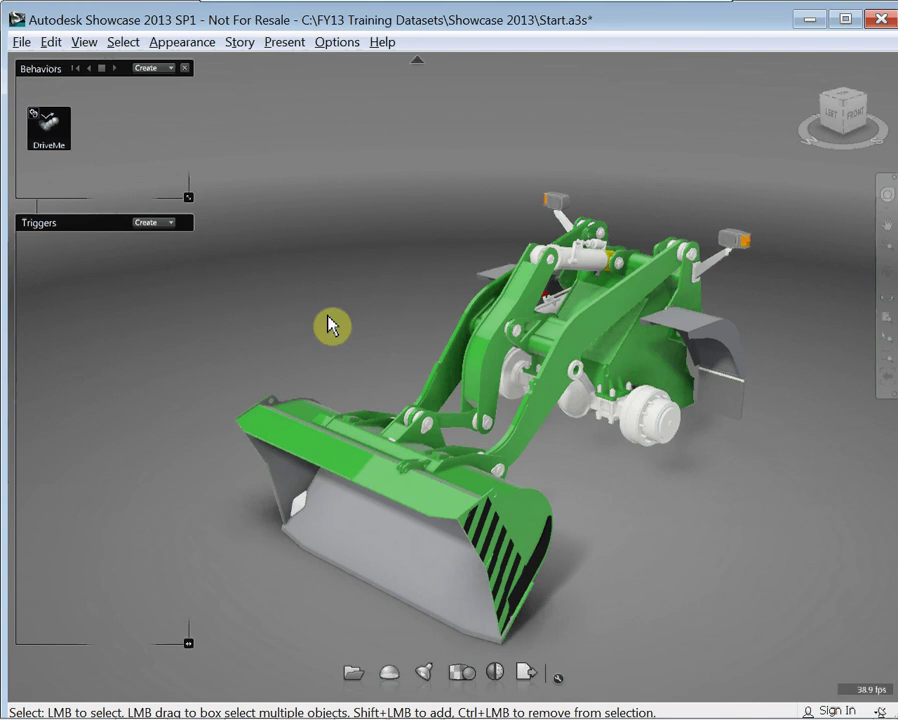
{"action": "middle_click_drag", "start_coordinate": [330, 322], "coordinate": [348, 314]}
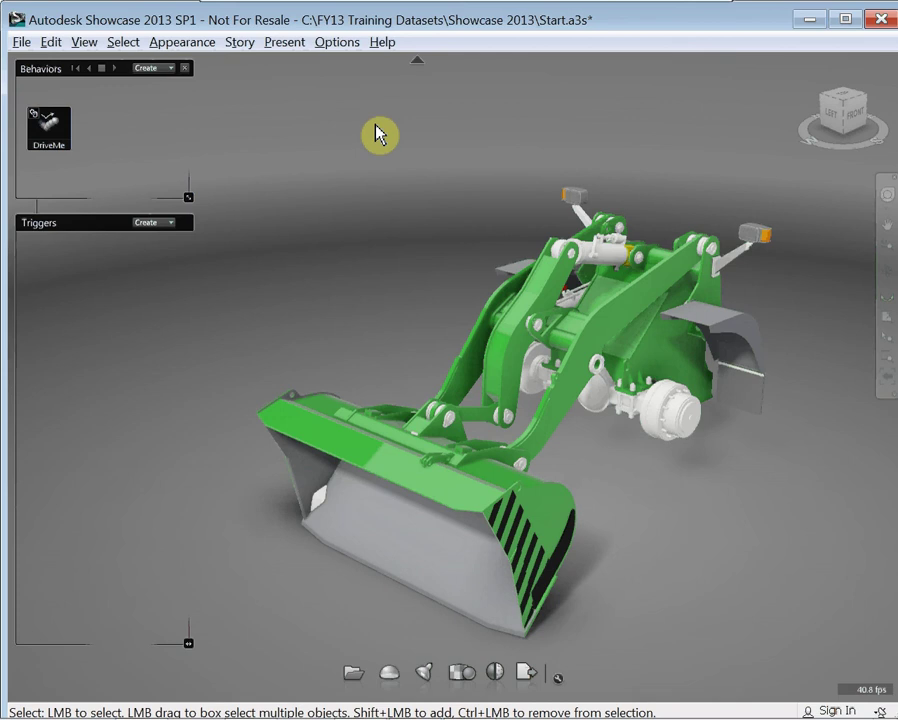
- Create a 3D trigger, then delete the empty Trigger1
{"action": "left_click", "coordinate": [171, 223]}
{"action": "left_click", "coordinate": [205, 235]}
{"action": "left_click", "coordinate": [310, 524]}
{"action": "left_click", "coordinate": [60, 288]}
{"action": "right_click", "coordinate": [57, 292]}
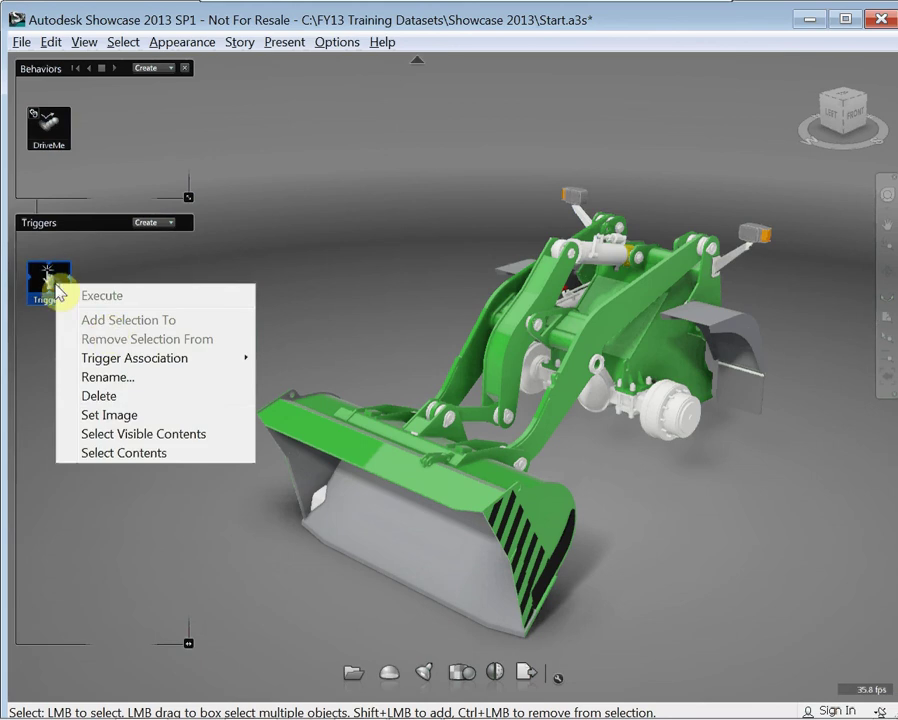
{"action": "left_click", "coordinate": [113, 395]}
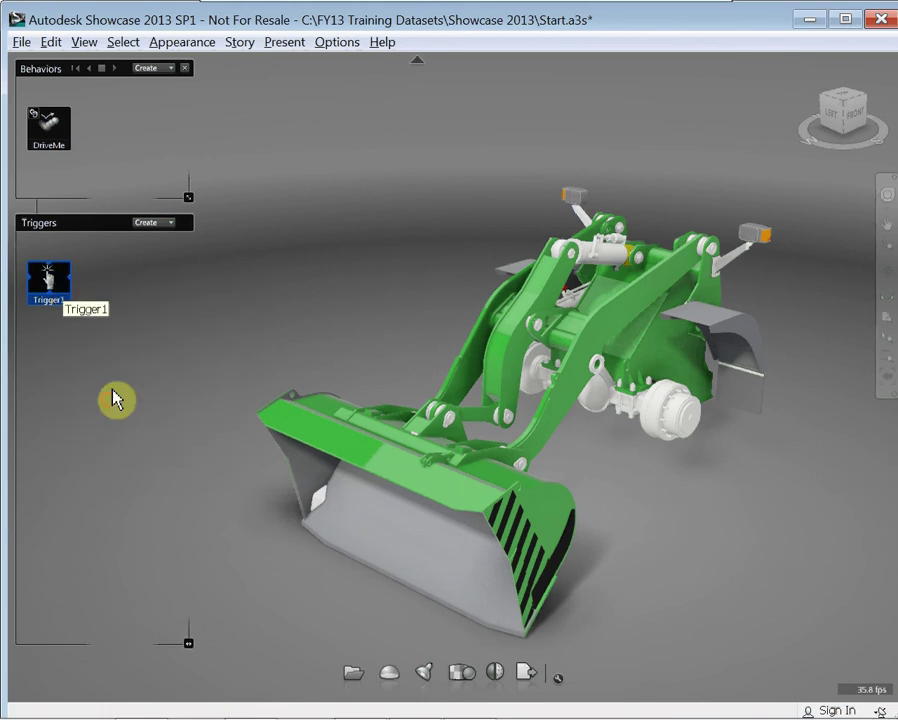
- Create a 3D trigger from the bucket's bottom plate, set its image, and rename it UP
{"action": "left_click", "coordinate": [395, 573]}
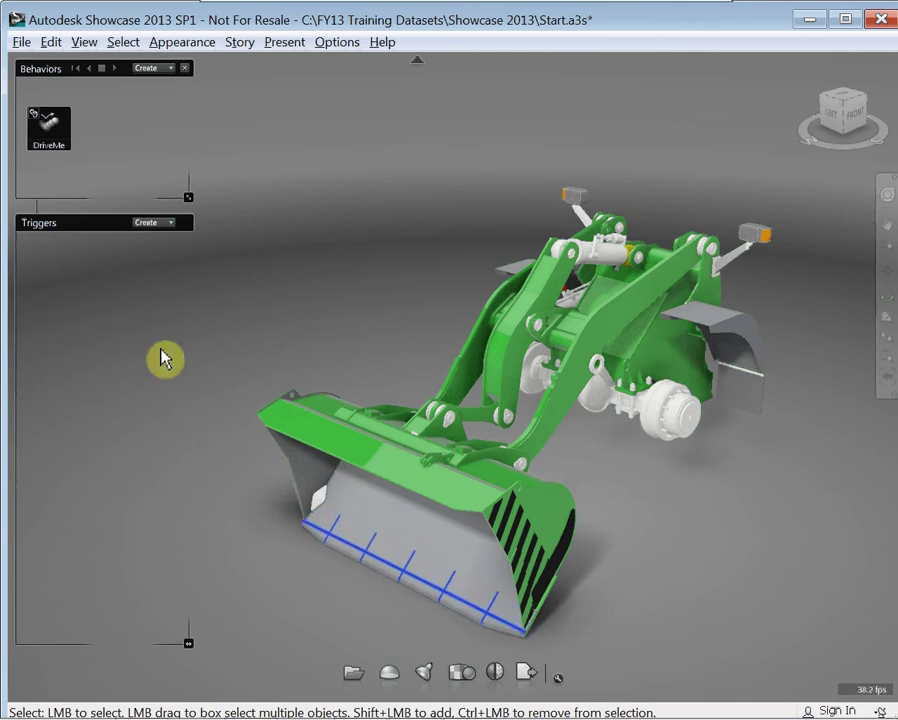
{"action": "left_click", "coordinate": [170, 225]}
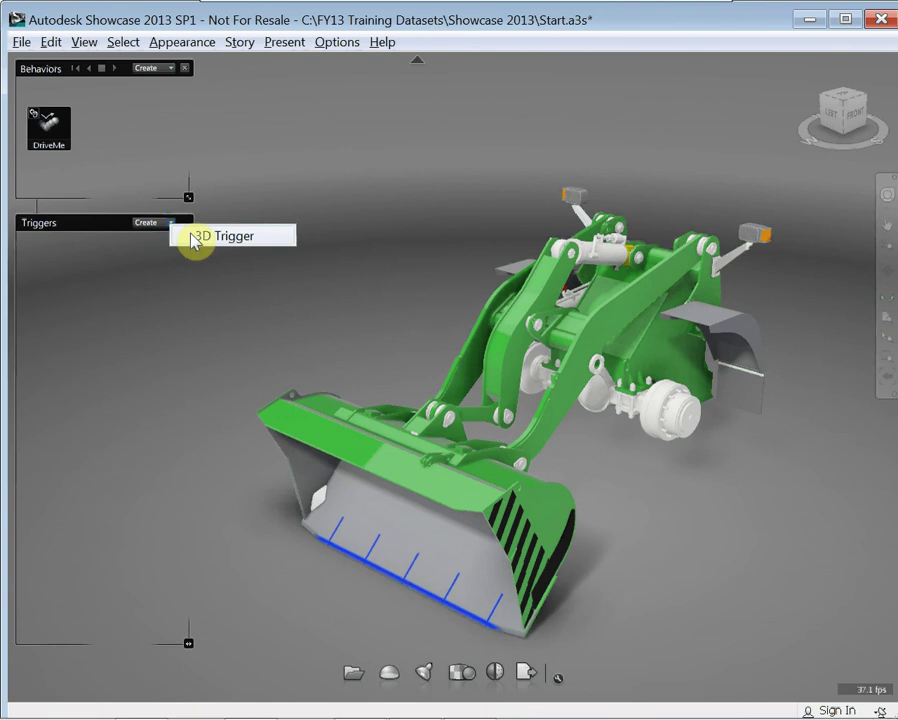
{"action": "left_click", "coordinate": [197, 236]}
{"action": "right_click", "coordinate": [36, 288]}
{"action": "left_click", "coordinate": [68, 410]}
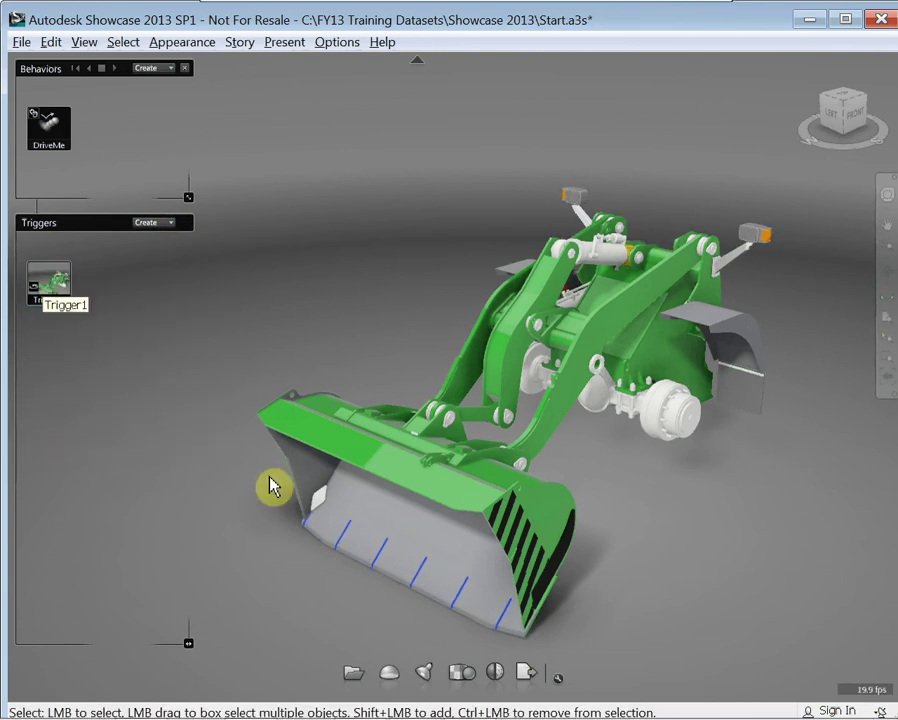
{"action": "right_click", "coordinate": [52, 283]}
{"action": "left_click", "coordinate": [82, 367]}
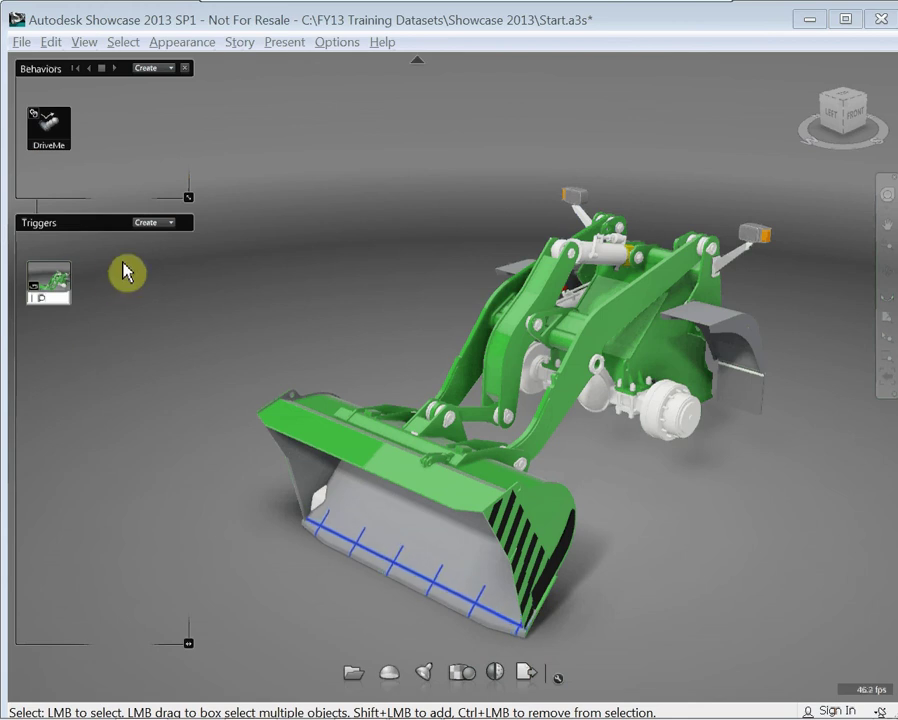
- Associate the UP trigger with DriveMe's Play forward from start
{"action": "right_click", "coordinate": [66, 280]}
{"action": "mouse_move", "coordinate": [113, 350]}
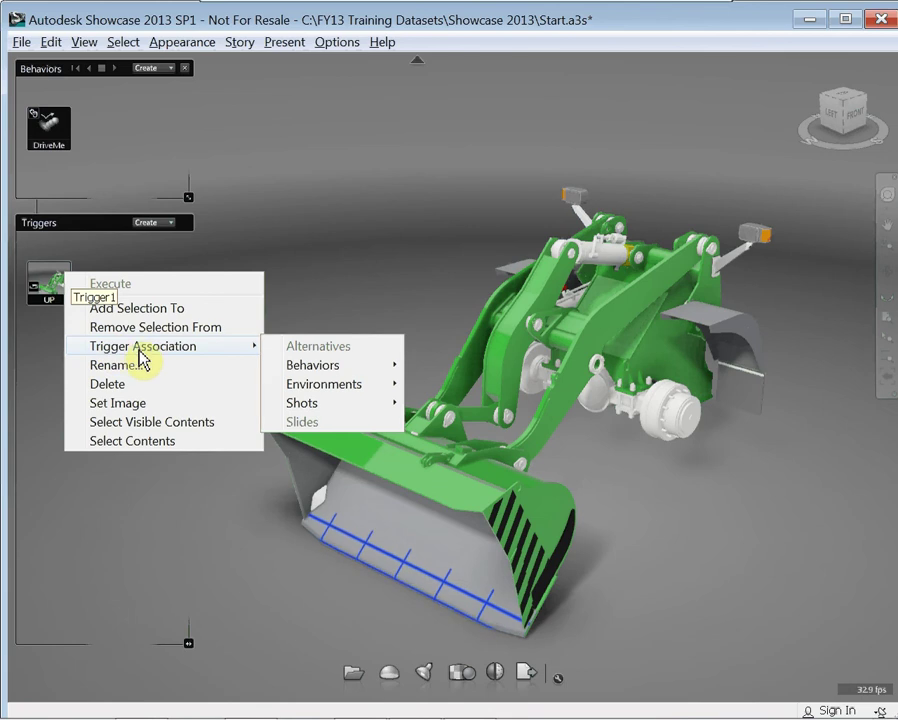
{"action": "mouse_move", "coordinate": [316, 375]}
{"action": "mouse_move", "coordinate": [449, 370]}
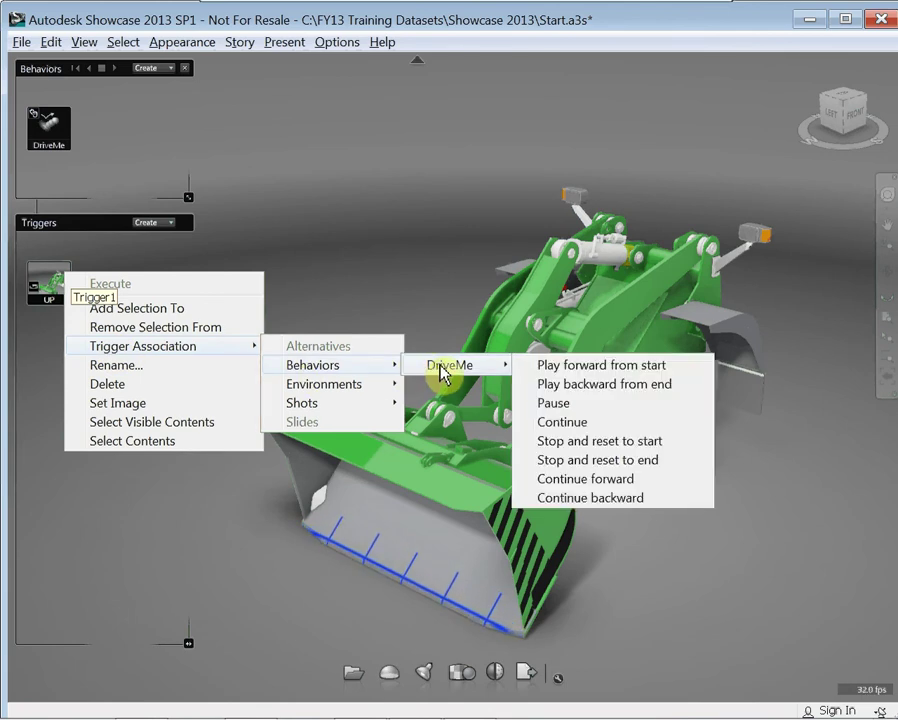
{"action": "left_click", "coordinate": [548, 366]}
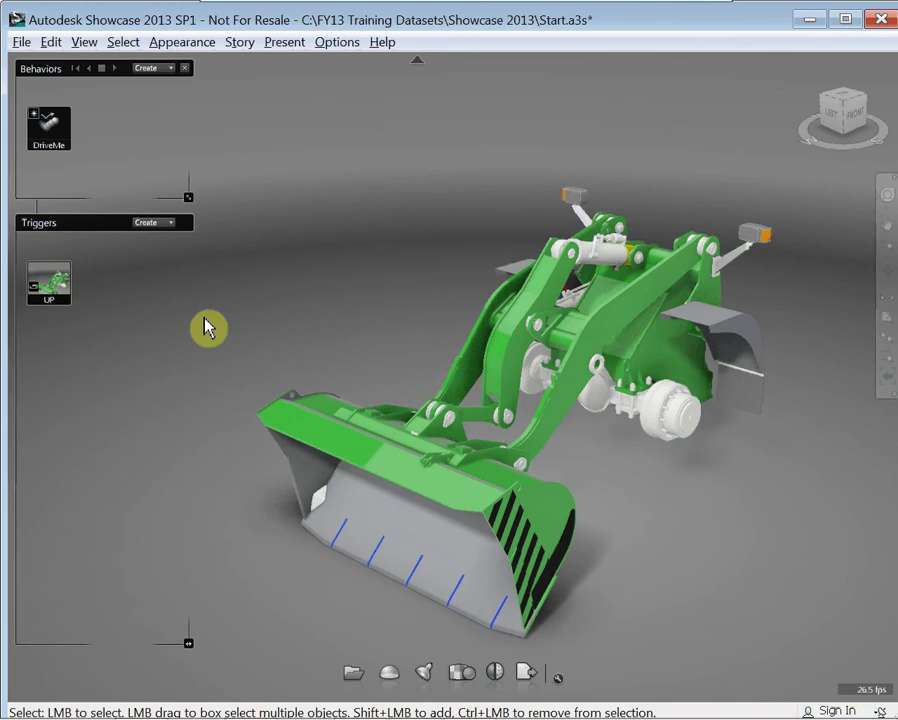
{"action": "right_click", "coordinate": [68, 280]}
- Execute UP, then create a 3D trigger from the raised bucket, set its image, and name it DOWN
{"action": "left_click", "coordinate": [96, 292]}
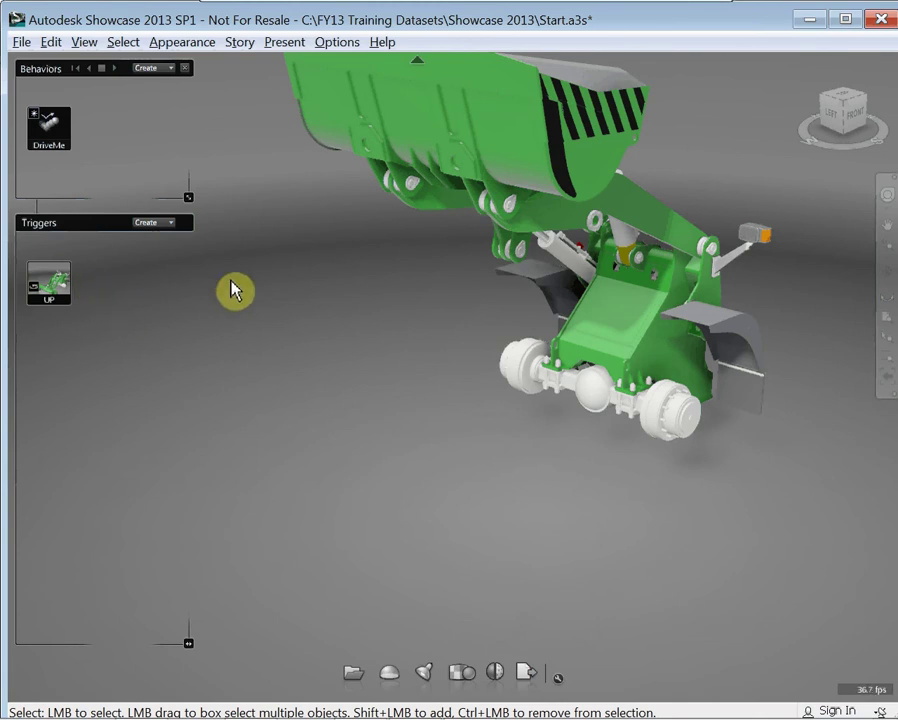
{"action": "left_click", "coordinate": [451, 76]}
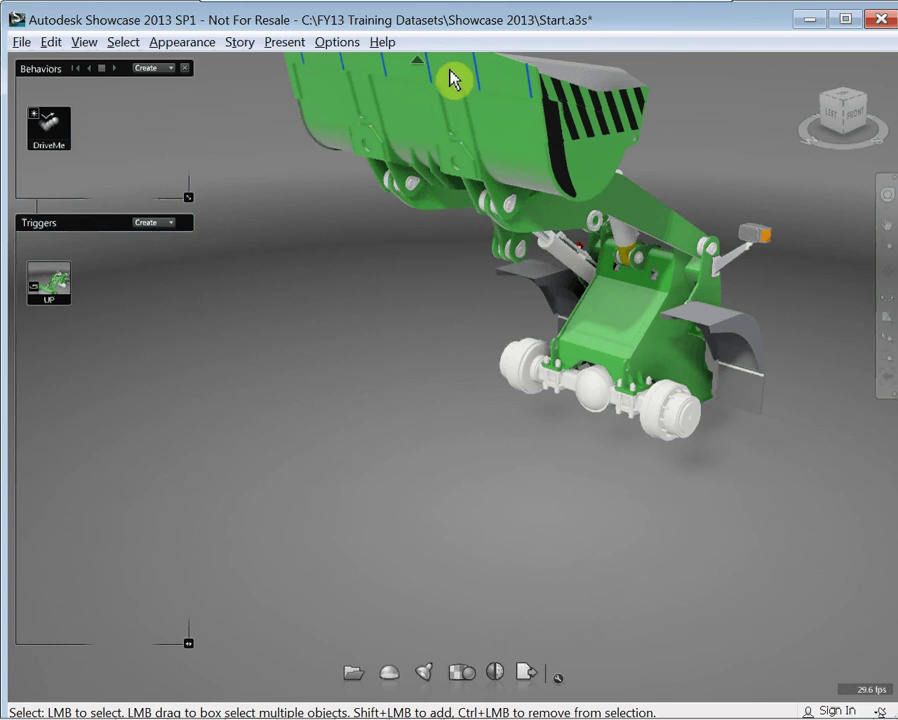
{"action": "left_click", "coordinate": [170, 233]}
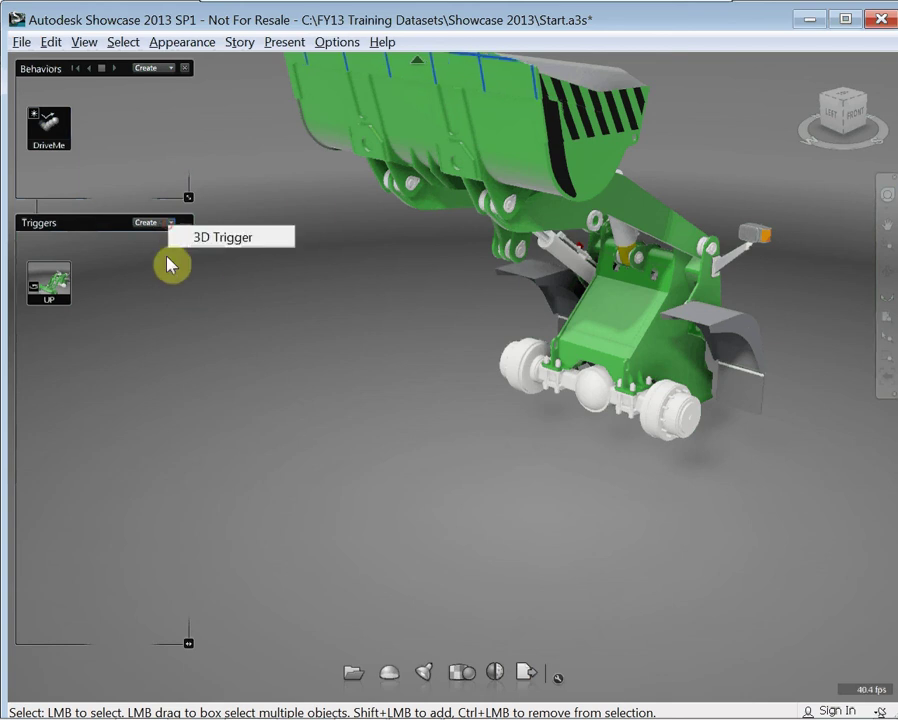
{"action": "left_click", "coordinate": [206, 238]}
{"action": "right_click", "coordinate": [46, 282]}
{"action": "left_click", "coordinate": [83, 402]}
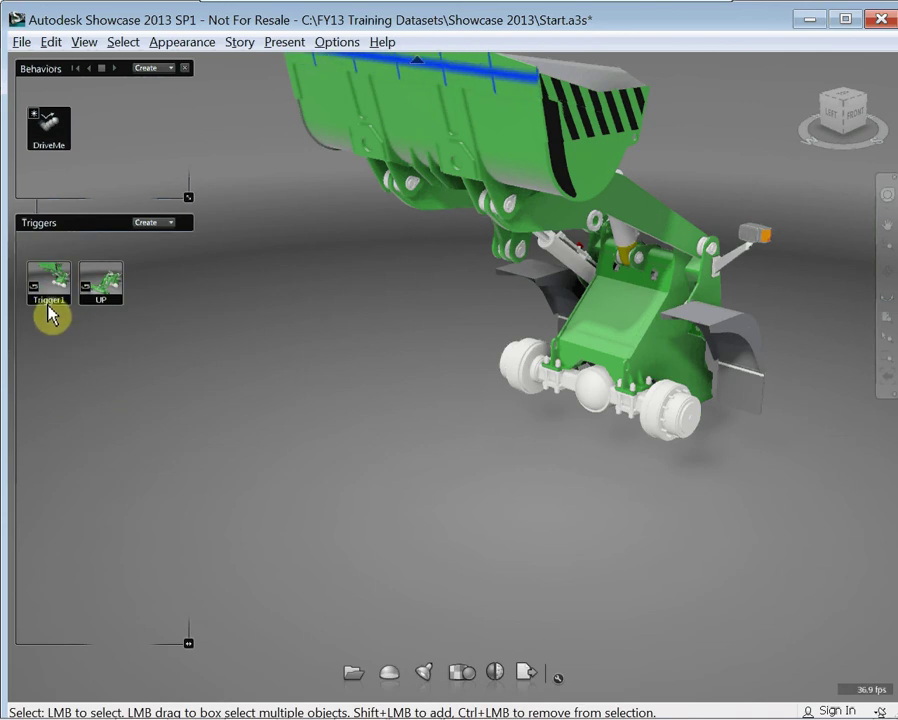
{"action": "right_click", "coordinate": [50, 283]}
{"action": "left_click", "coordinate": [88, 373]}
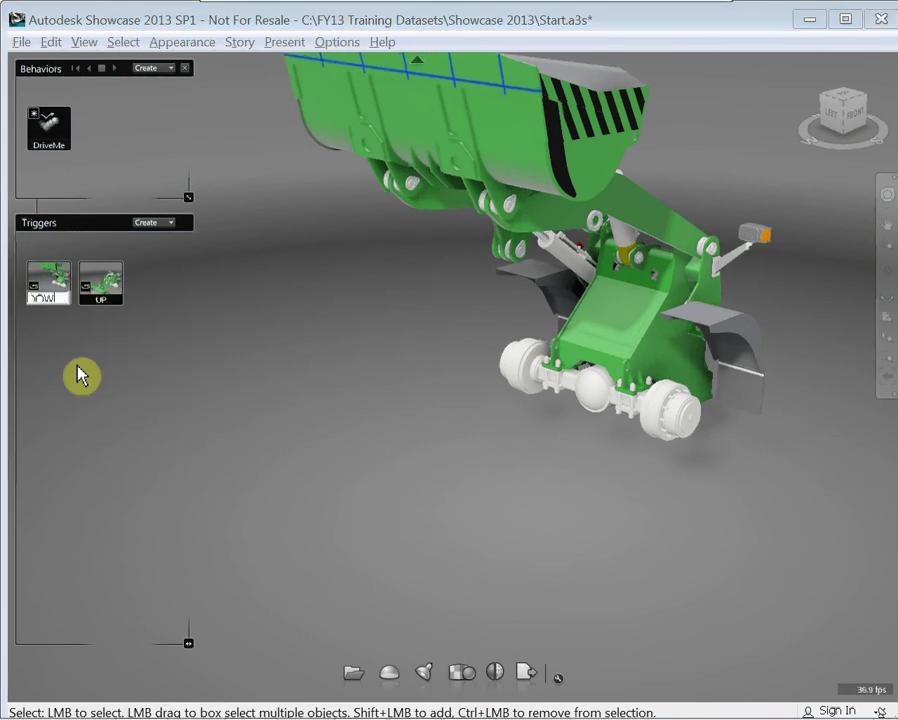
{"action": "left_click", "coordinate": [78, 374]}
- Associate DOWN with DriveMe's Play backward from end and execute it to lower the bucket
{"action": "right_click", "coordinate": [46, 274]}
{"action": "mouse_move", "coordinate": [298, 362]}
{"action": "mouse_move", "coordinate": [430, 364]}
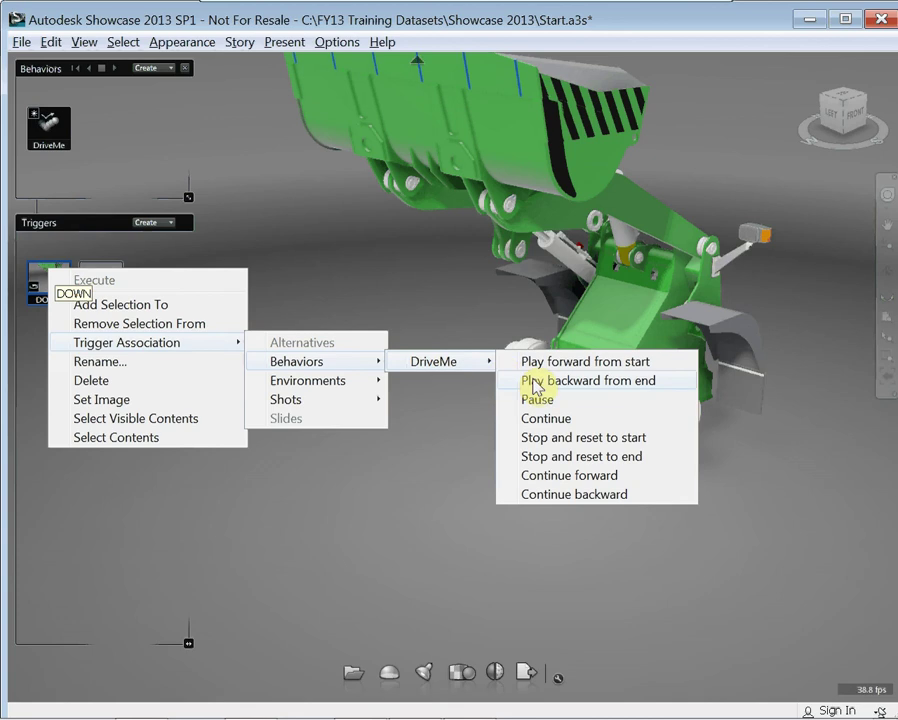
{"action": "left_click", "coordinate": [535, 385]}
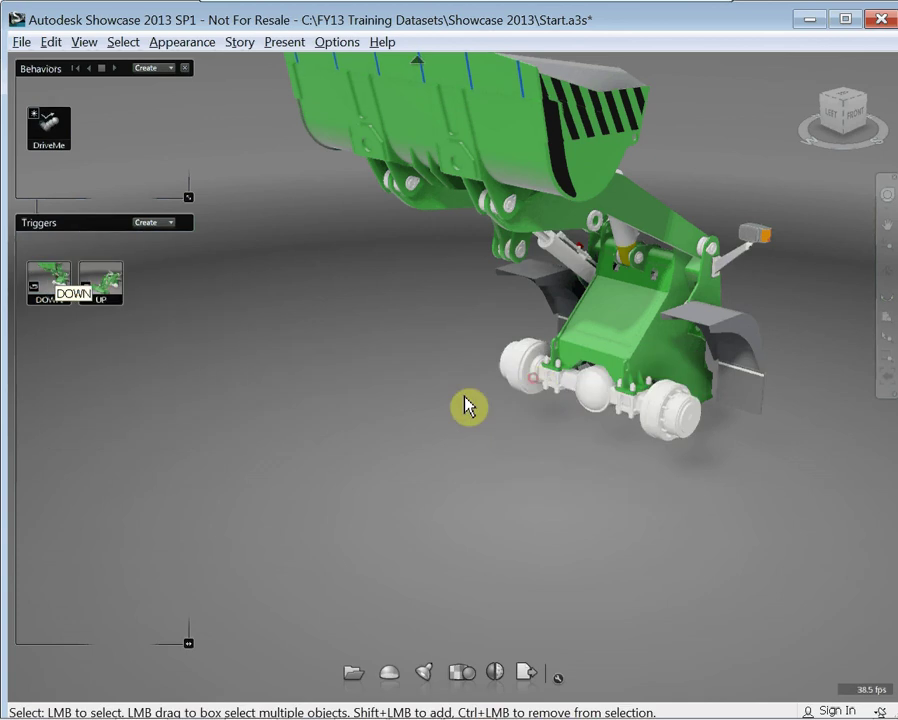
{"action": "right_click", "coordinate": [60, 285]}
{"action": "left_click", "coordinate": [78, 293]}
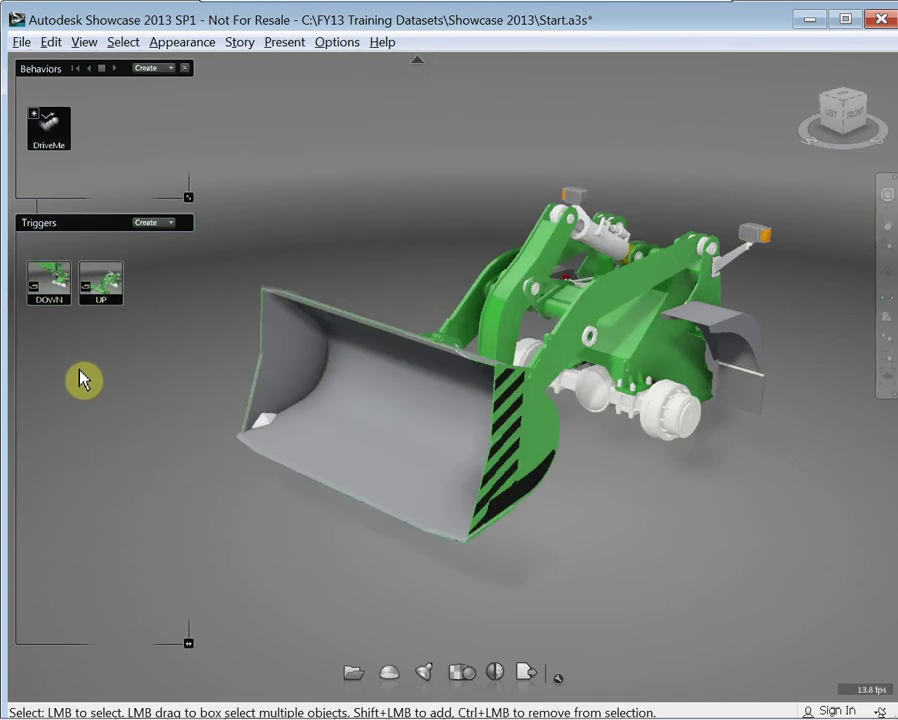
- Close the behaviors and triggers panels, turn on presentation mode, and look around the loader
{"action": "left_click", "coordinate": [184, 68]}
{"action": "key", "text": "Escape"}
{"action": "key", "text": "p"}
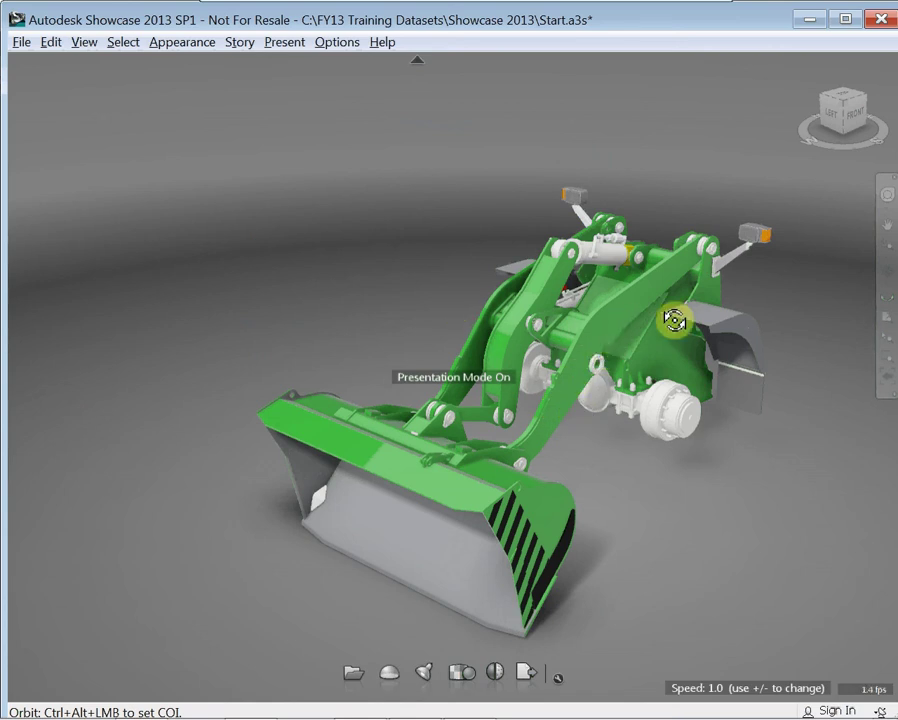
{"action": "key", "text": "l"}
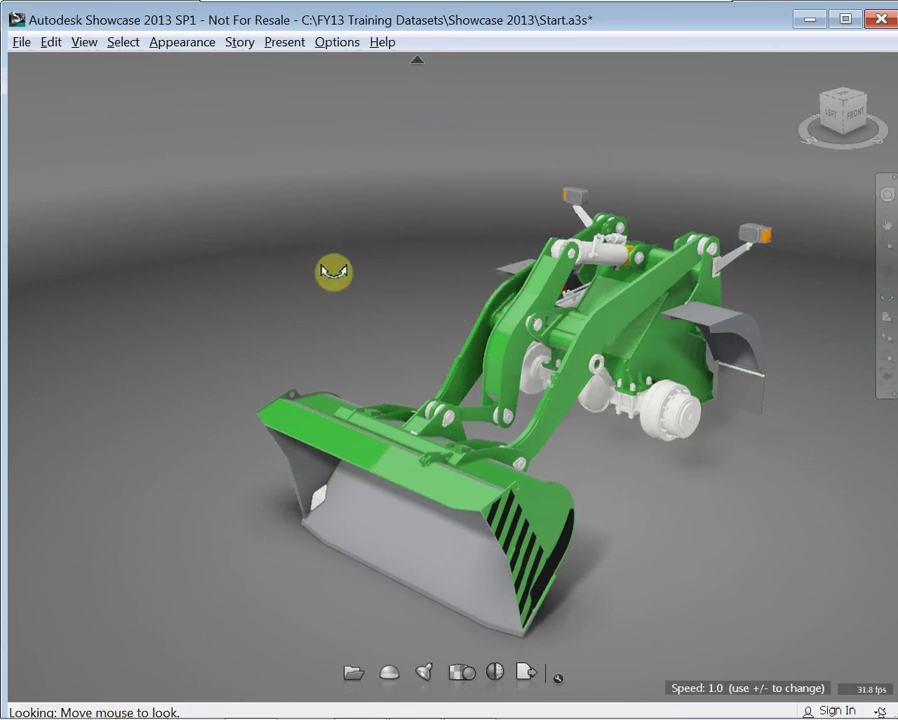
{"action": "left_click_drag", "start_coordinate": [278, 258], "coordinate": [136, 202]}
{"action": "left_click_drag", "start_coordinate": [592, 380], "coordinate": [325, 364]}
{"action": "key", "text": "o"}
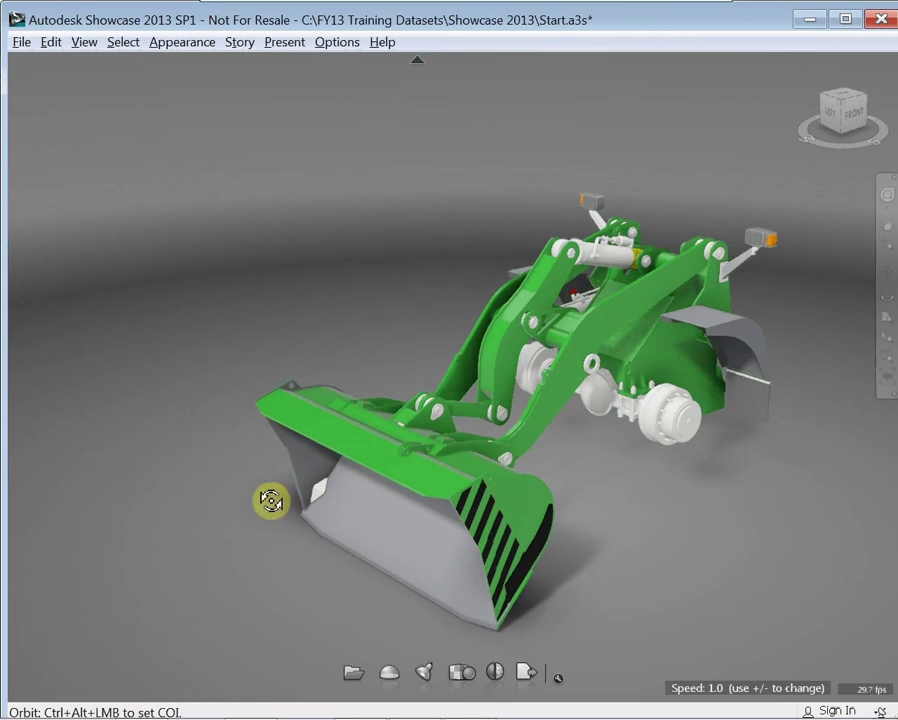
- Fire UP and DOWN twice to leave the bucket on the ground, then Select All Visible
{"action": "left_click", "coordinate": [382, 567]}
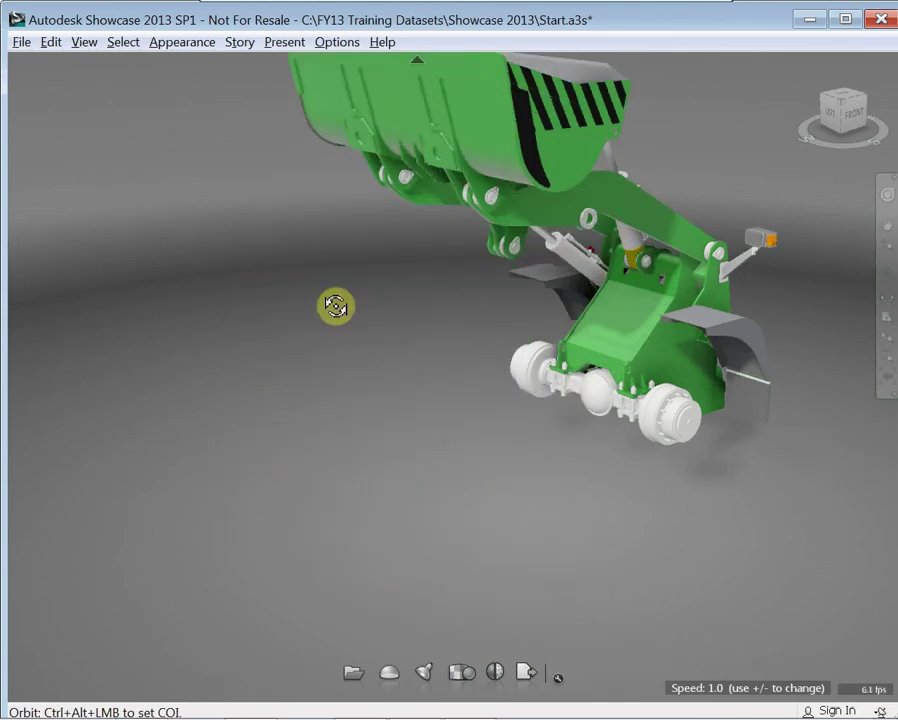
{"action": "left_click", "coordinate": [461, 70]}
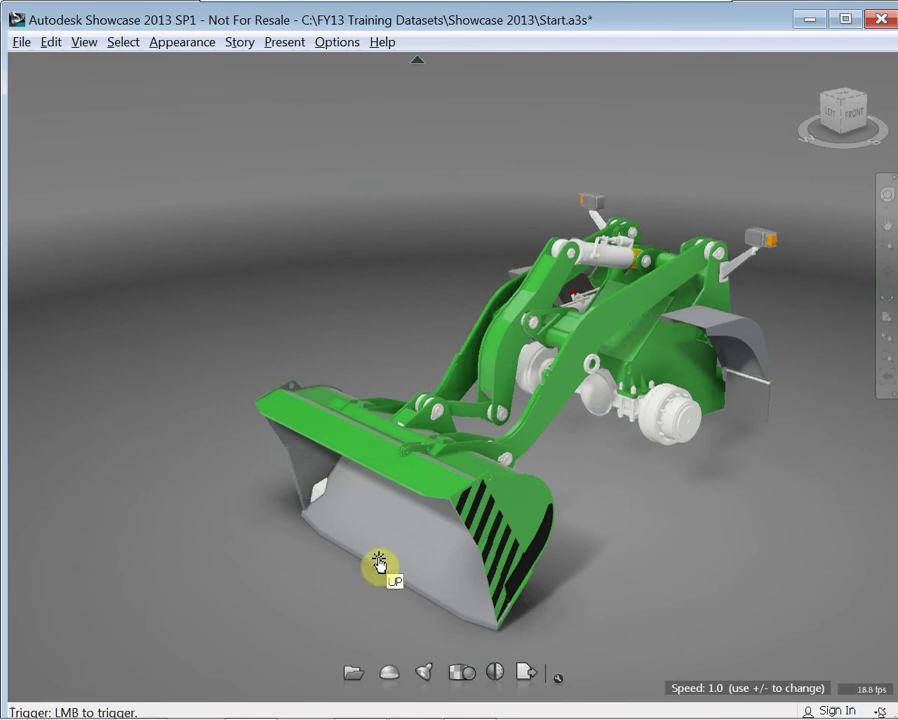
{"action": "left_click", "coordinate": [383, 560]}
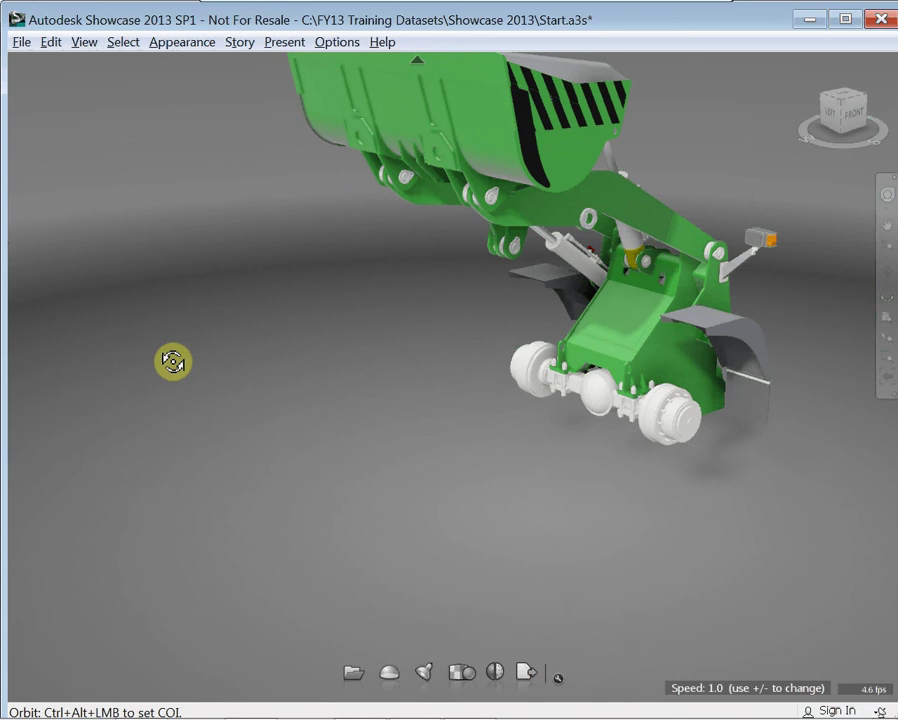
{"action": "left_click", "coordinate": [470, 72]}
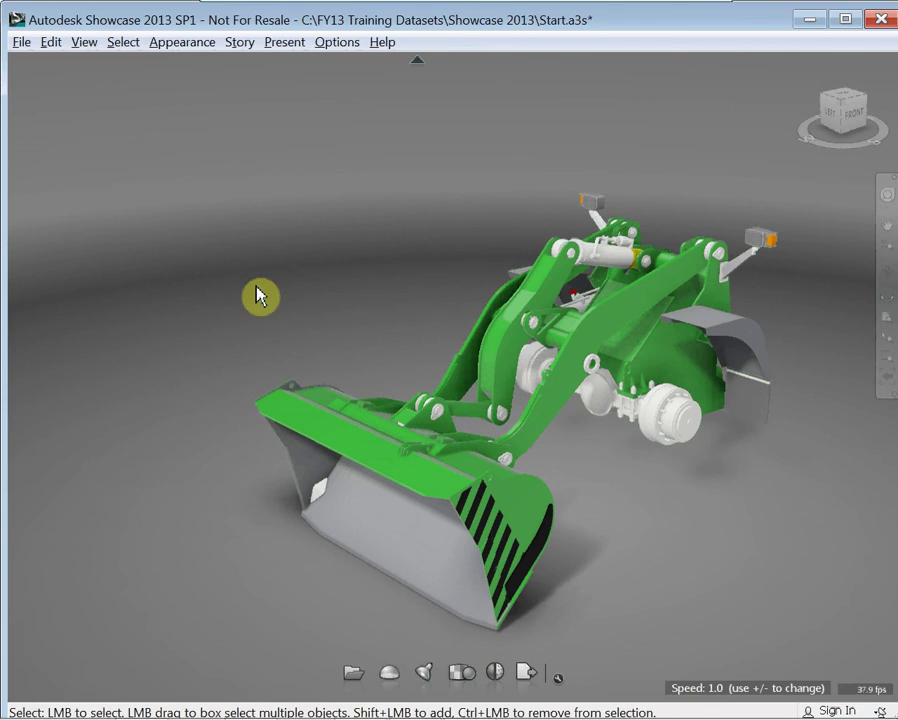
{"action": "middle_click_drag", "start_coordinate": [250, 250], "coordinate": [147, 184]}
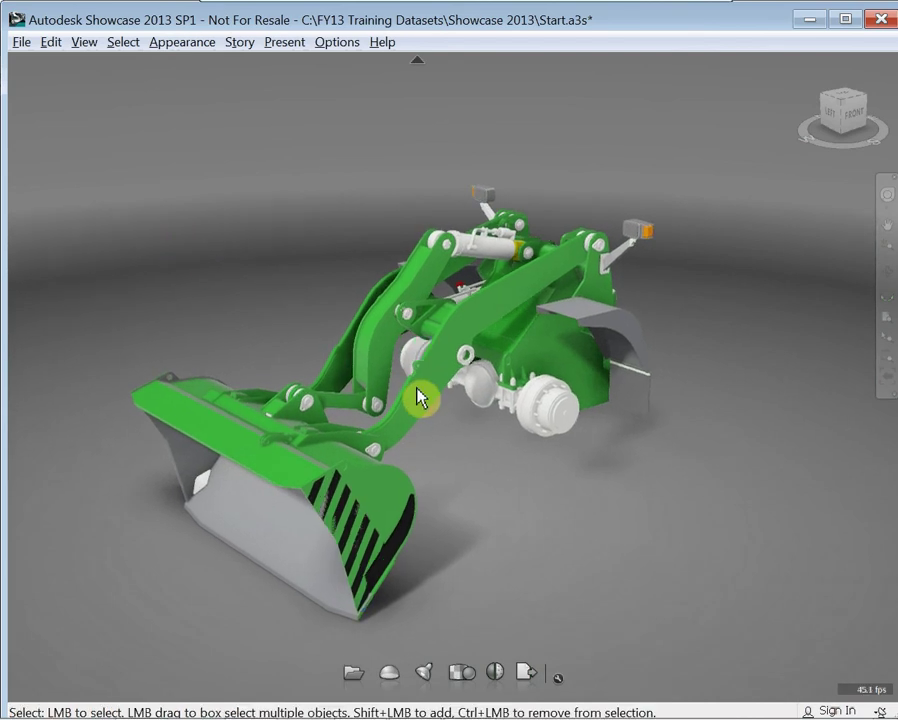
{"action": "middle_click_drag", "start_coordinate": [262, 274], "coordinate": [254, 273]}
{"action": "left_click", "coordinate": [120, 42]}
{"action": "left_click", "coordinate": [131, 85]}
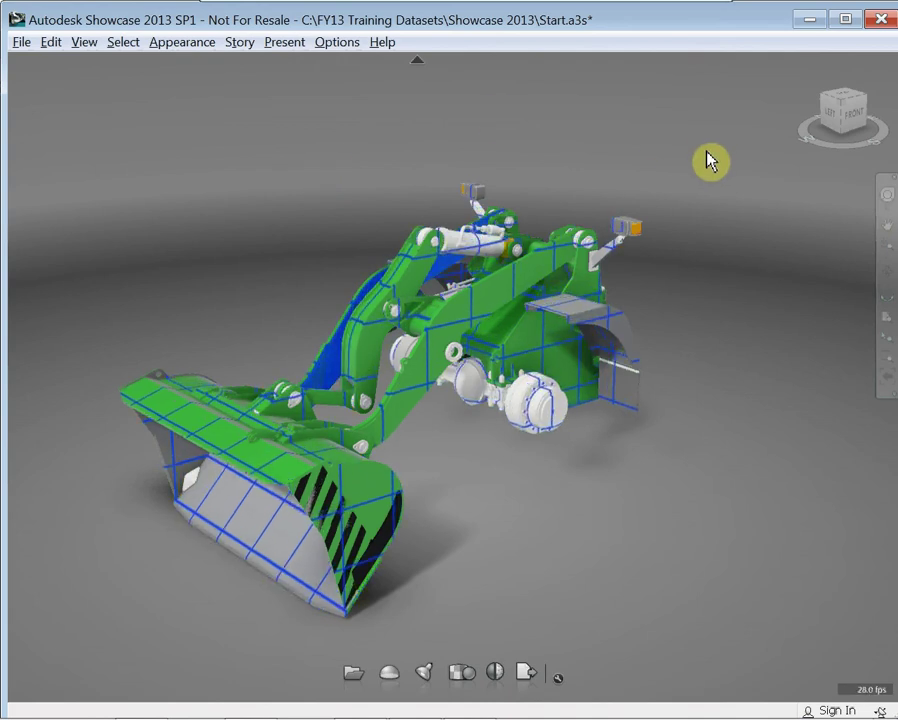
- Open Alternative Lineups, create Material Lineup1, and add Alternate1 from the current green look
{"action": "key", "text": "l"}
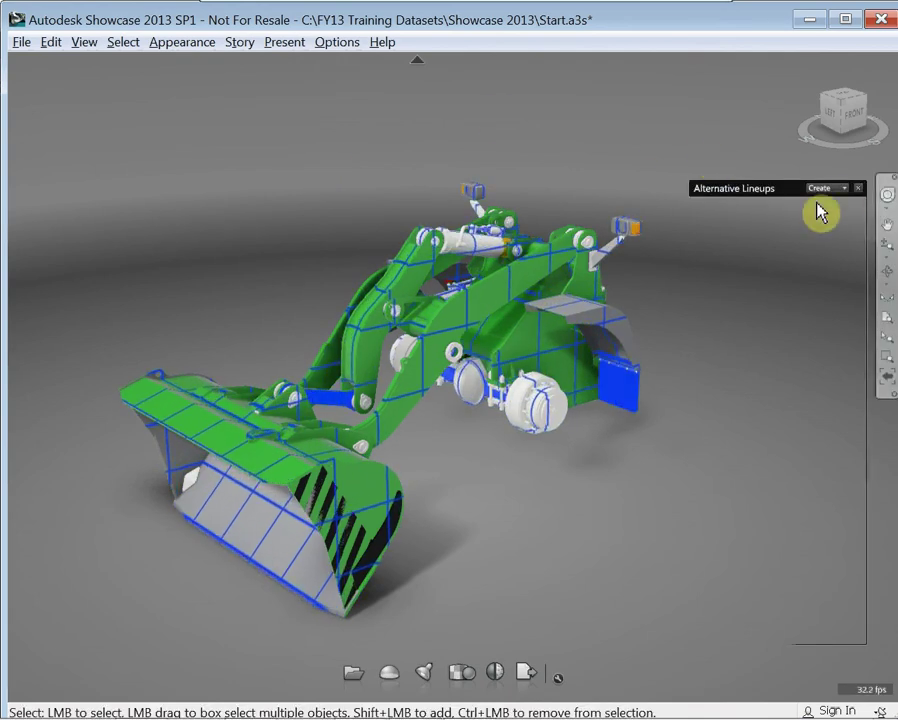
{"action": "left_click", "coordinate": [846, 189]}
{"action": "left_click", "coordinate": [811, 221]}
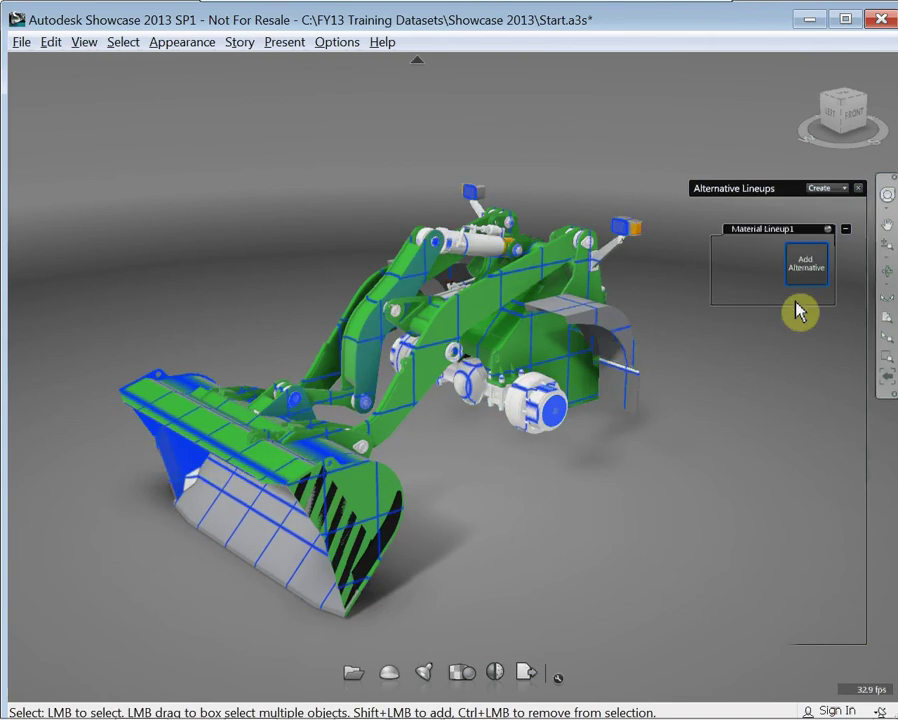
{"action": "left_click", "coordinate": [809, 270]}
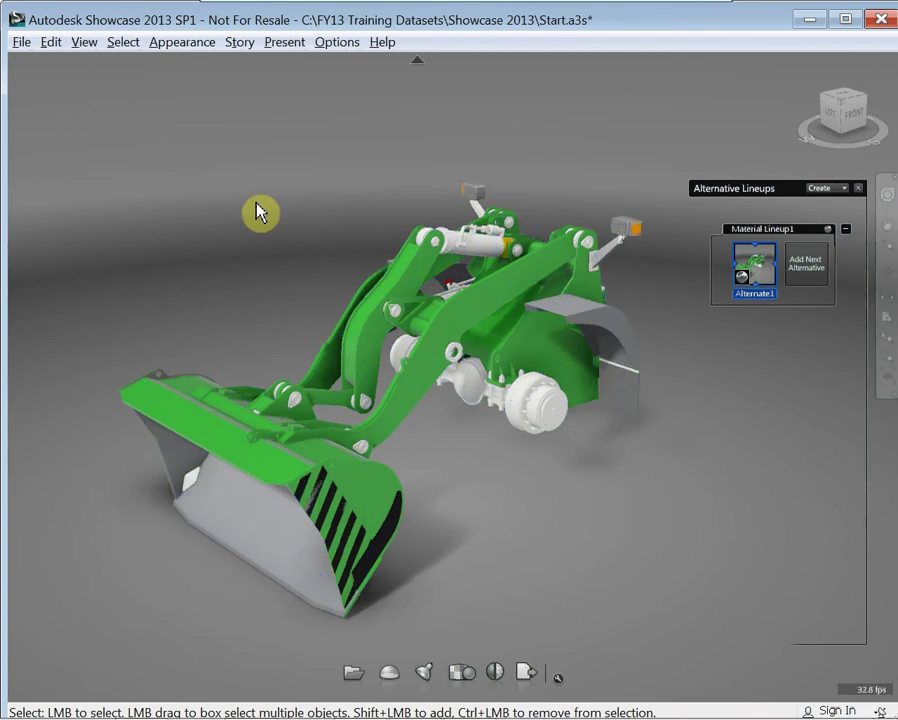
- Select every part with the green material, apply Yellow (Flat) to it, then select all visible parts
{"action": "right_click", "coordinate": [406, 405]}
{"action": "left_click", "coordinate": [423, 435]}
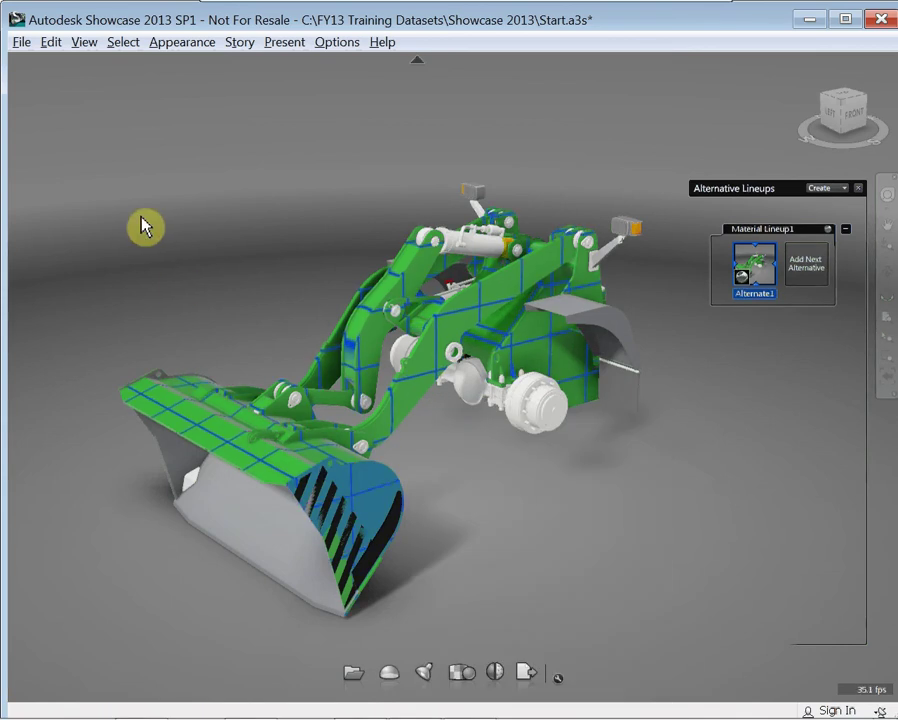
{"action": "key", "text": "m"}
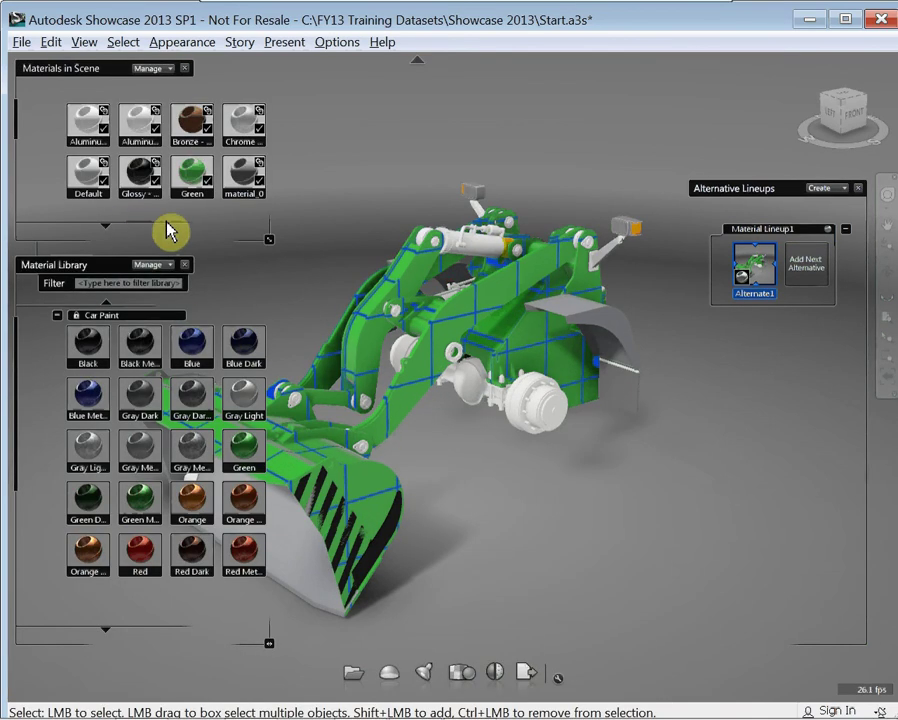
{"action": "scroll", "coordinate": [105, 235], "scroll_direction": "down", "scroll_amount": 2}
{"action": "scroll", "coordinate": [105, 235], "scroll_direction": "down", "scroll_amount": 3}
{"action": "left_click", "coordinate": [103, 178]}
{"action": "left_click", "coordinate": [338, 188]}
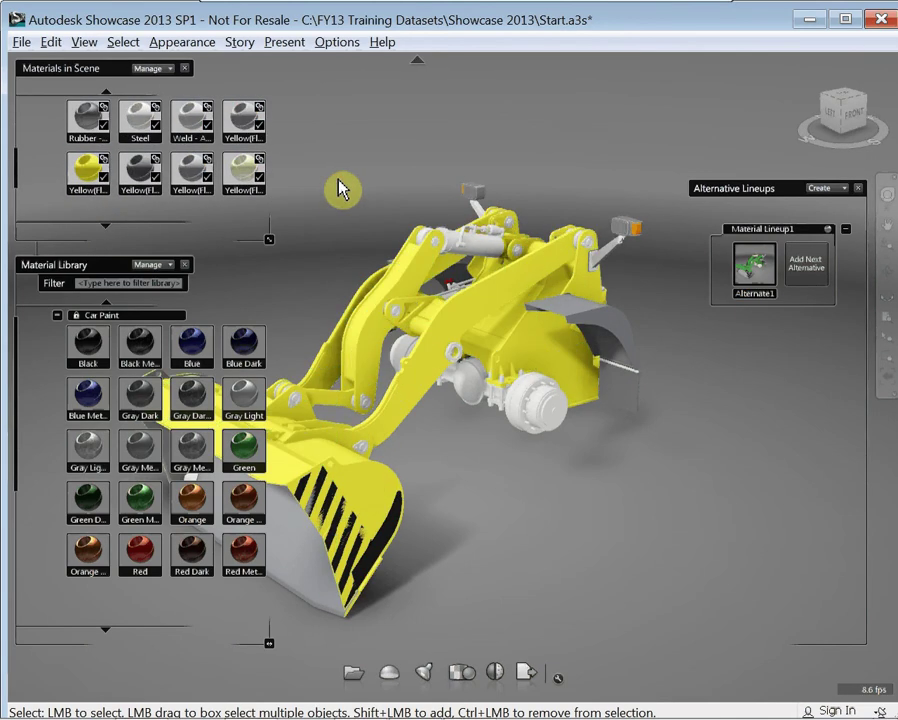
{"action": "key", "text": "m"}
{"action": "left_click", "coordinate": [123, 42]}
{"action": "left_click", "coordinate": [136, 84]}
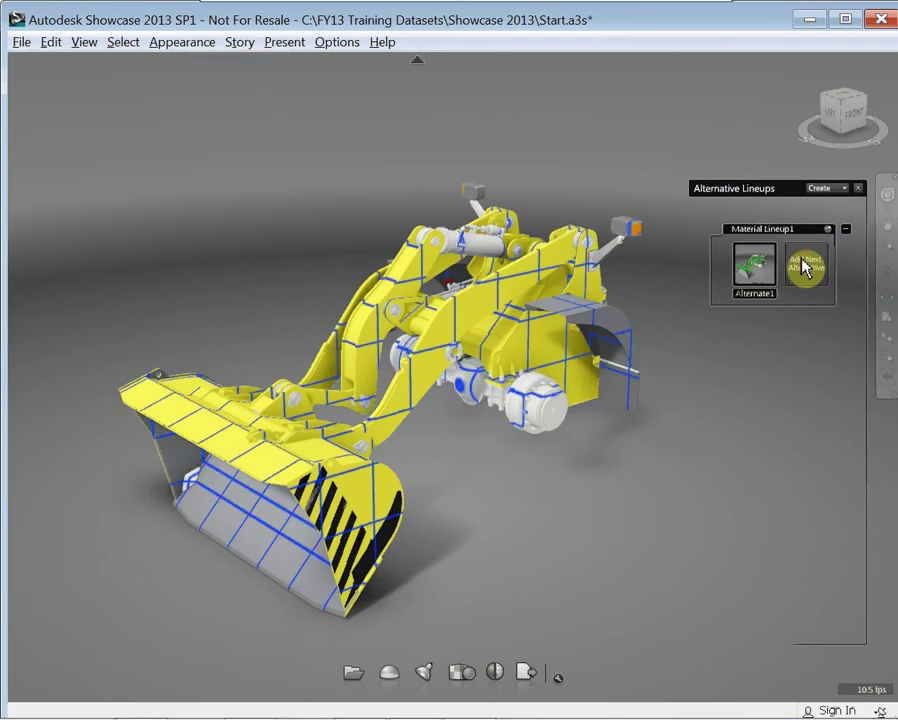
- Clear the selection and compare the green Alternate1 and yellow Alternate2, ending on green Alternate1
{"action": "left_click", "coordinate": [764, 402]}
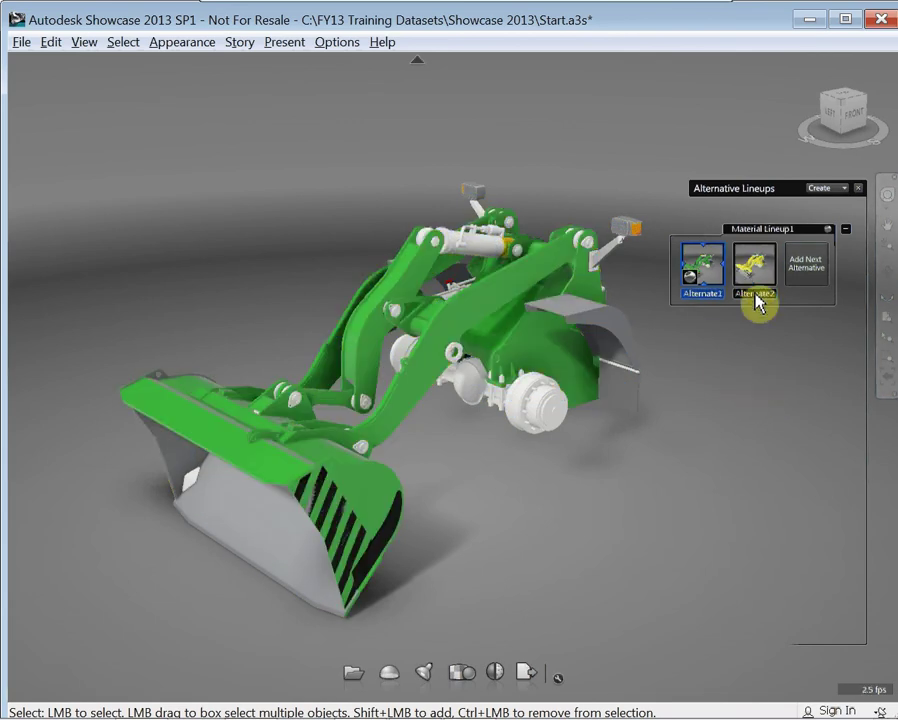
{"action": "left_click", "coordinate": [702, 268]}
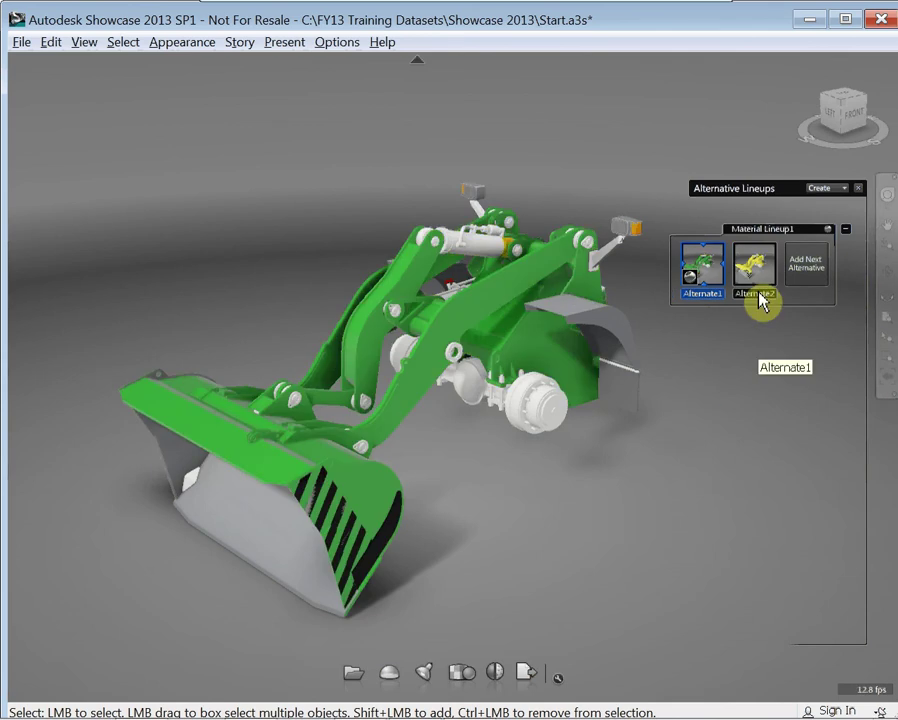
{"action": "left_click", "coordinate": [755, 268]}
{"action": "left_click", "coordinate": [698, 258]}
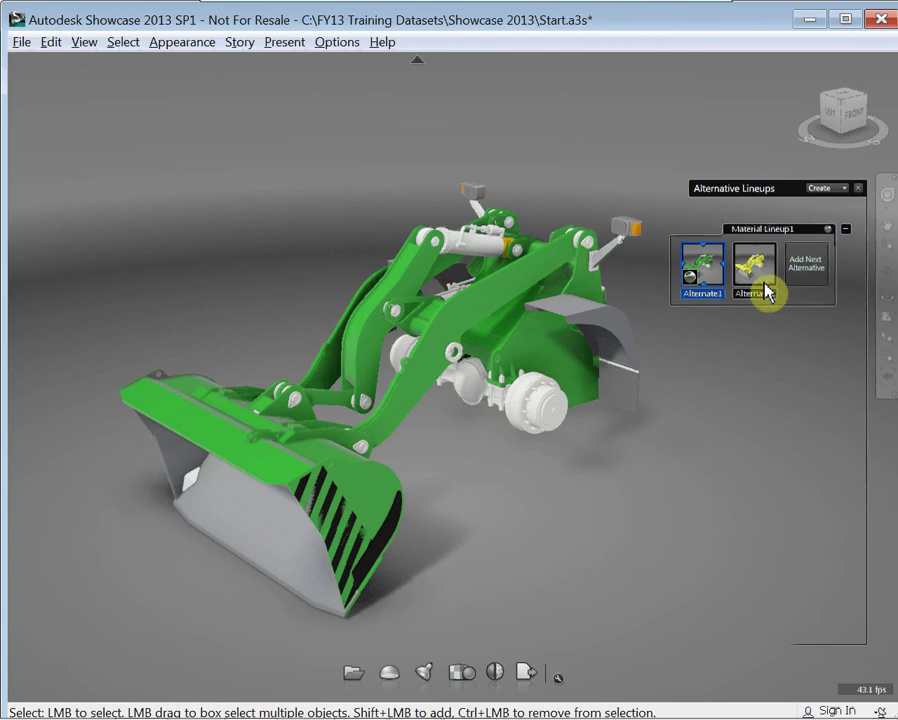
- Hide the fender part PK46.53.20.001:1-2, then undo so every part is shown again
{"action": "right_click", "coordinate": [620, 332]}
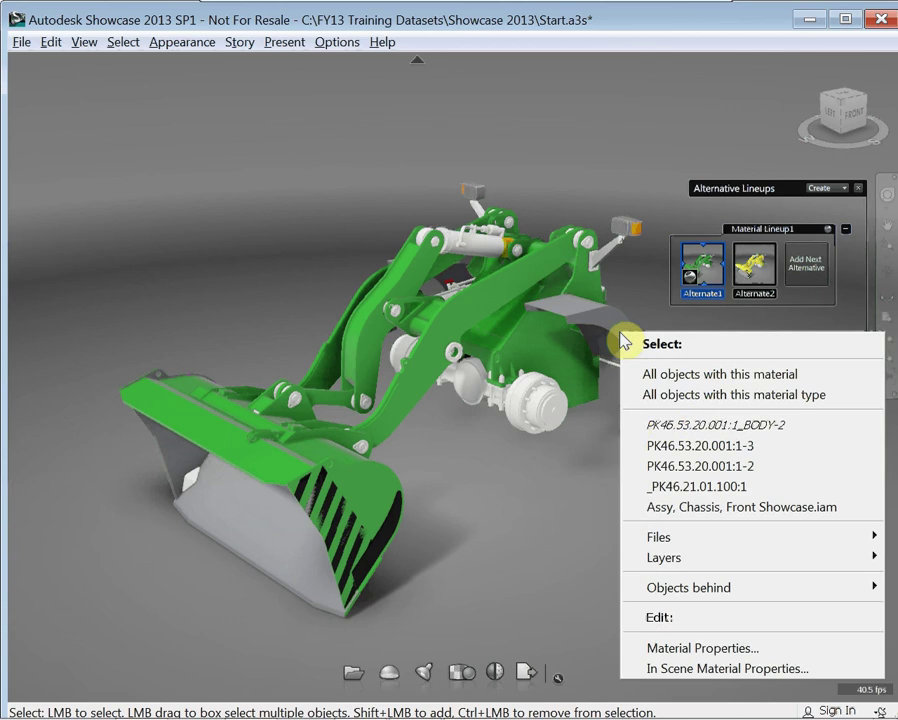
{"action": "left_click", "coordinate": [668, 466]}
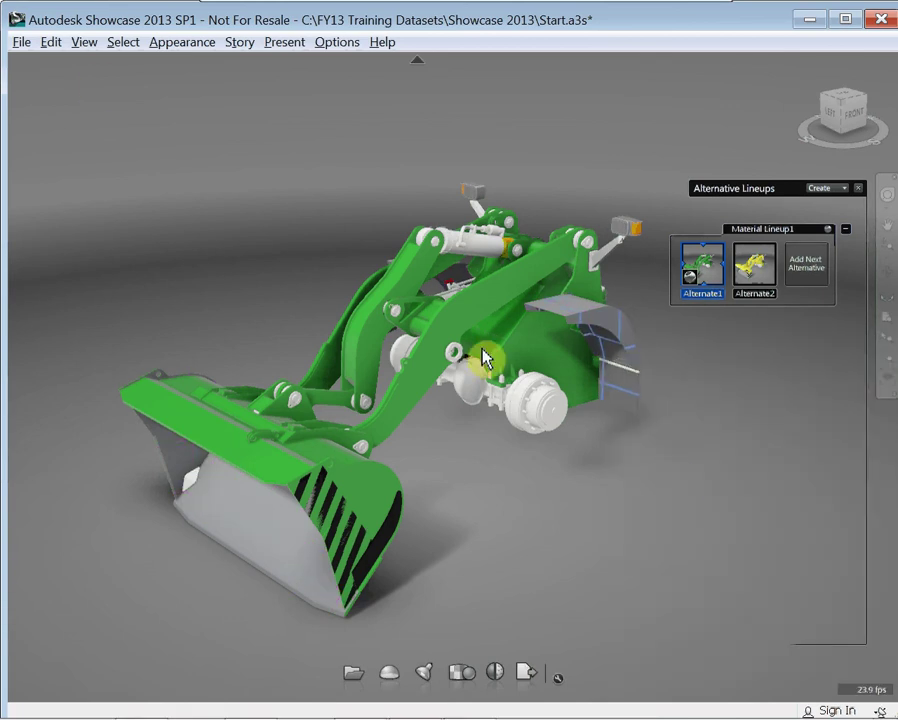
{"action": "left_click", "coordinate": [120, 46]}
{"action": "left_click", "coordinate": [126, 145]}
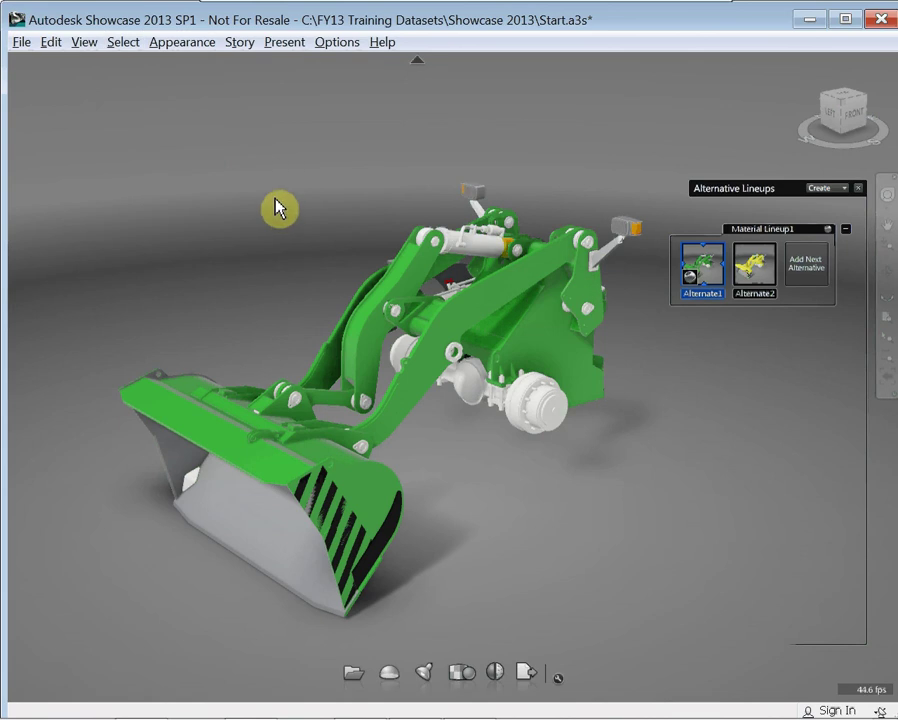
{"action": "left_click", "coordinate": [51, 42]}
{"action": "left_click", "coordinate": [68, 64]}
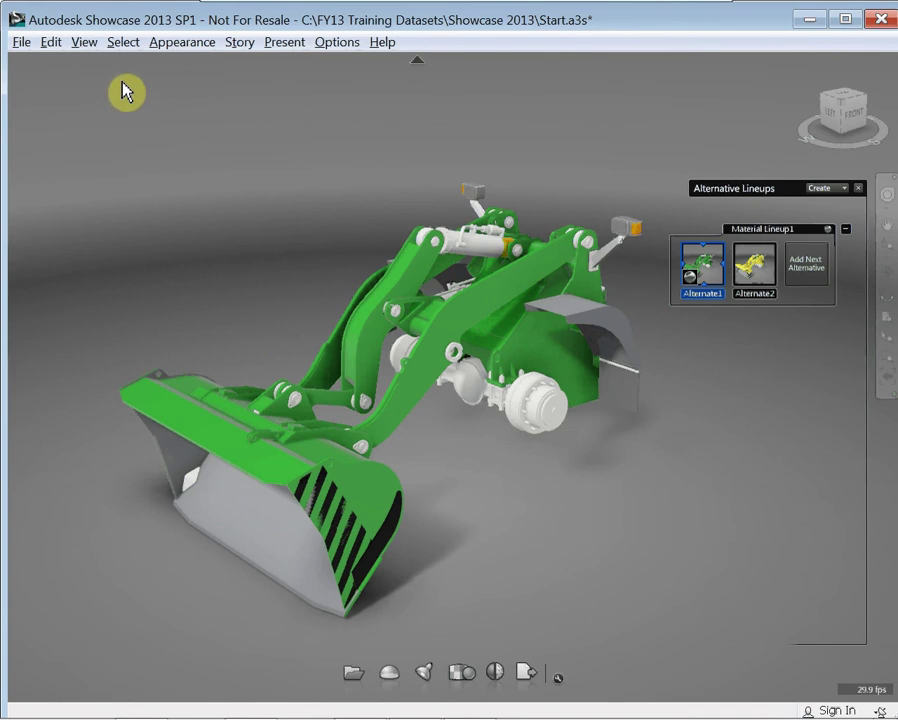
{"action": "left_click", "coordinate": [122, 42]}
{"action": "key", "text": "Escape"}
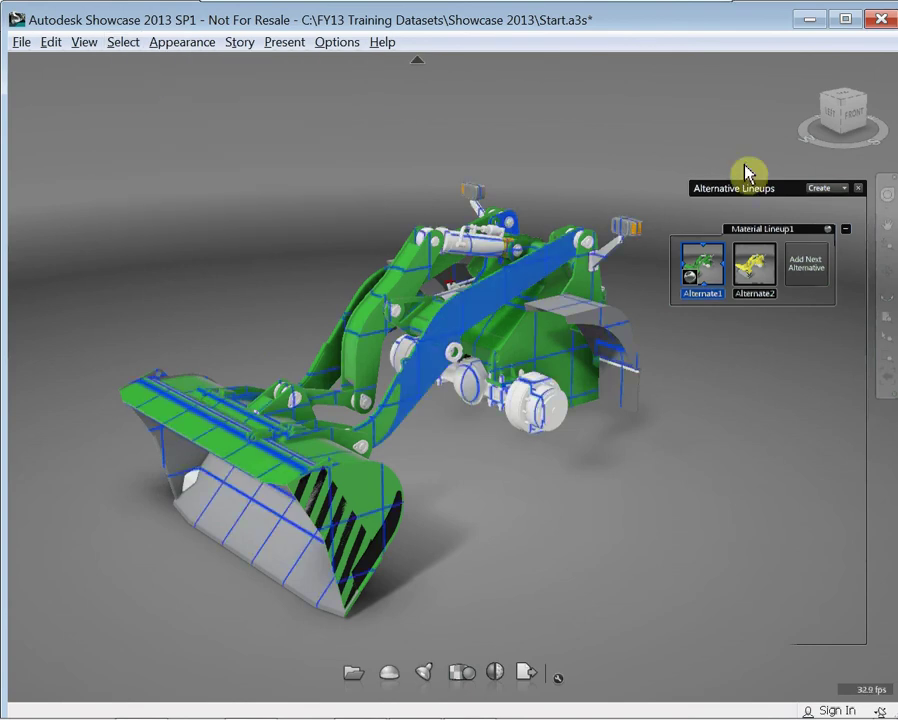
- Create a new visibility lineup and hide the chassis part _PK46.21.01.100:1
{"action": "left_click", "coordinate": [847, 196]}
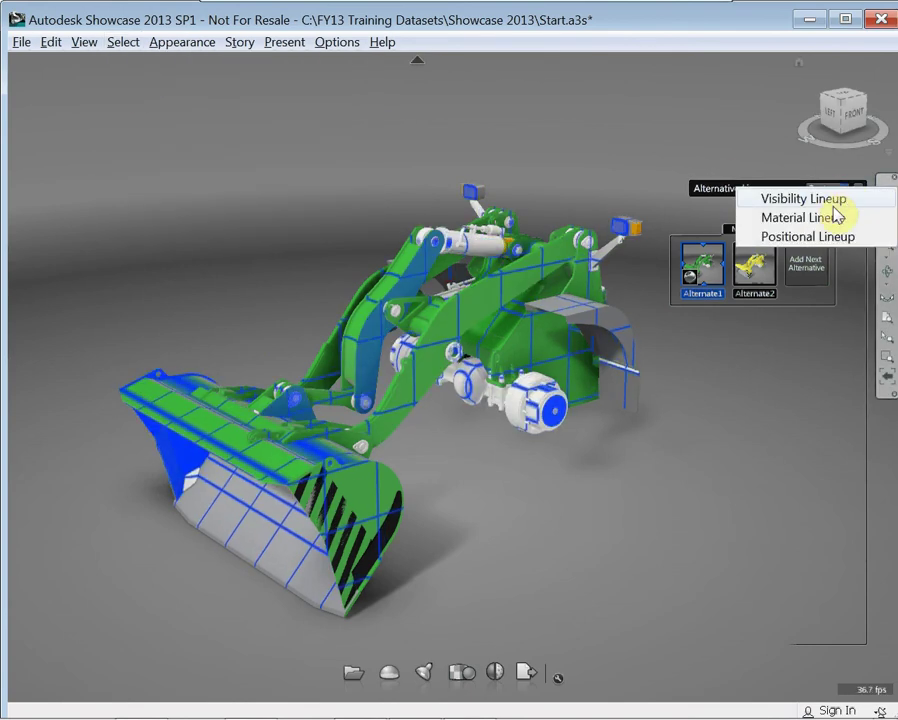
{"action": "left_click", "coordinate": [803, 199]}
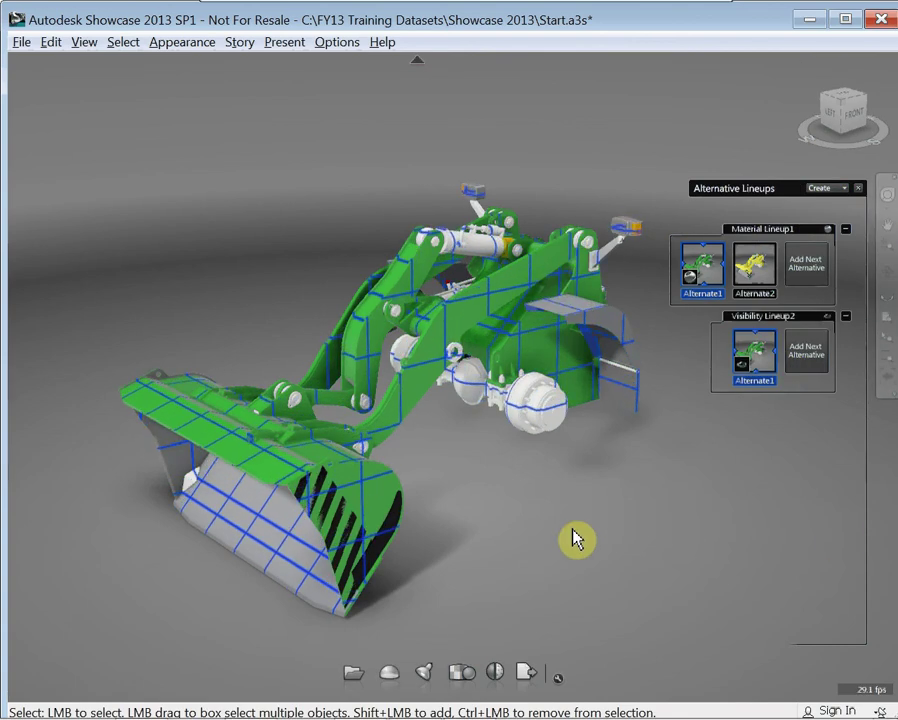
{"action": "right_click", "coordinate": [615, 328]}
{"action": "left_click", "coordinate": [646, 482]}
{"action": "key", "text": "ctrl+h"}
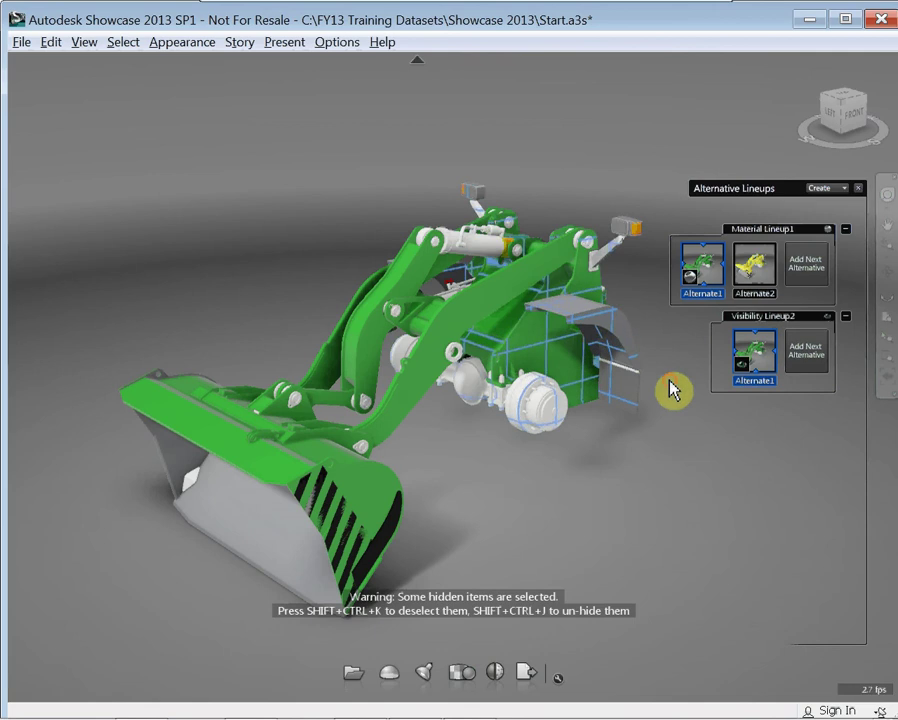
- Hide the fender part PK46.53.20.001:1-2 and store the reduced model as visibility Alternate2
{"action": "right_click", "coordinate": [615, 328]}
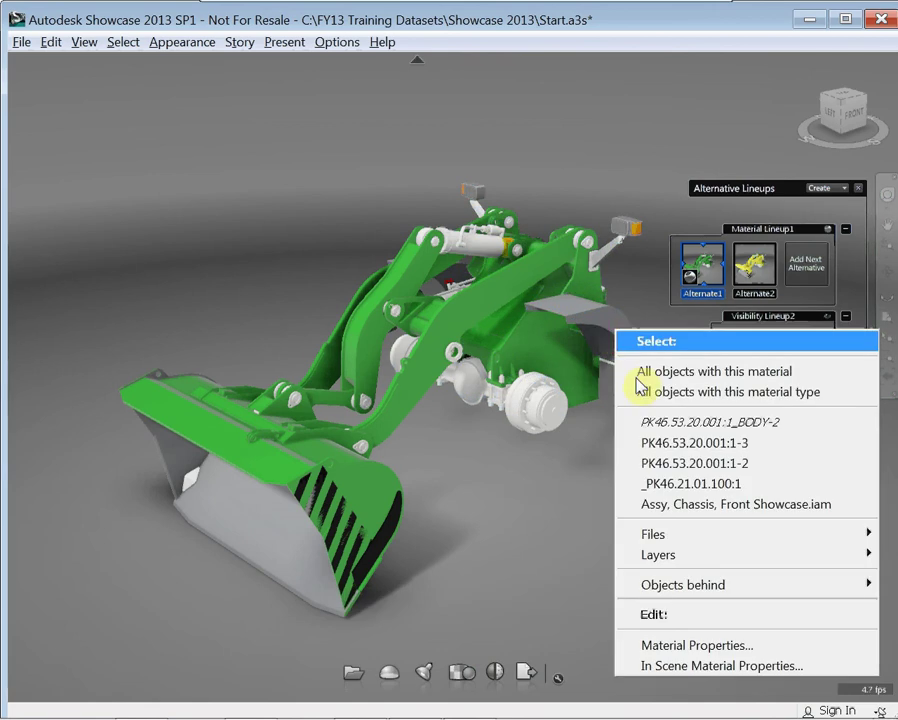
{"action": "left_click", "coordinate": [660, 465]}
{"action": "left_click", "coordinate": [128, 42]}
{"action": "left_click", "coordinate": [138, 143]}
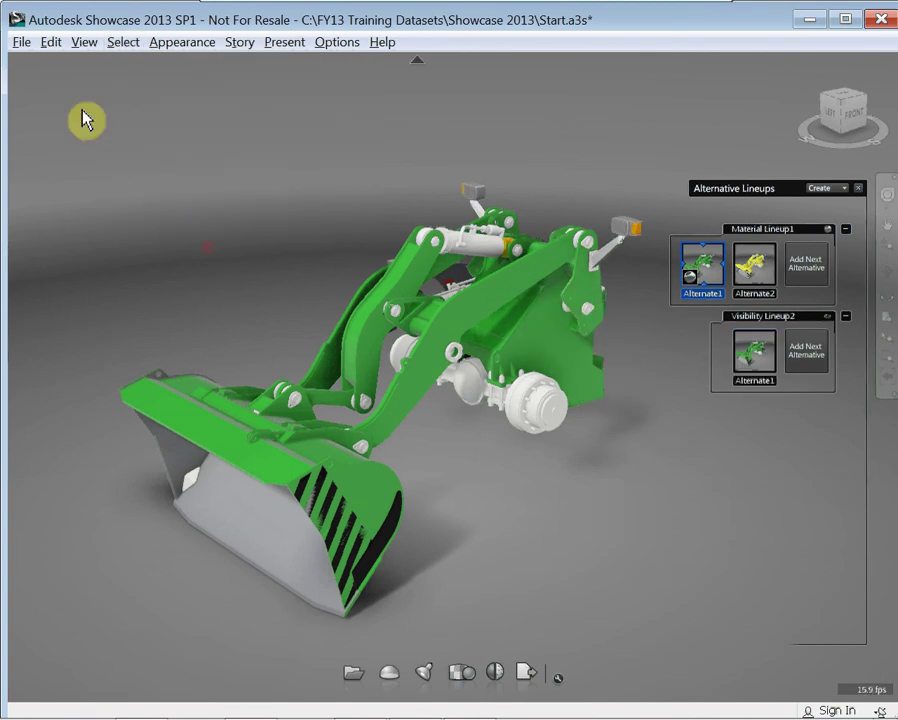
{"action": "left_click", "coordinate": [118, 42]}
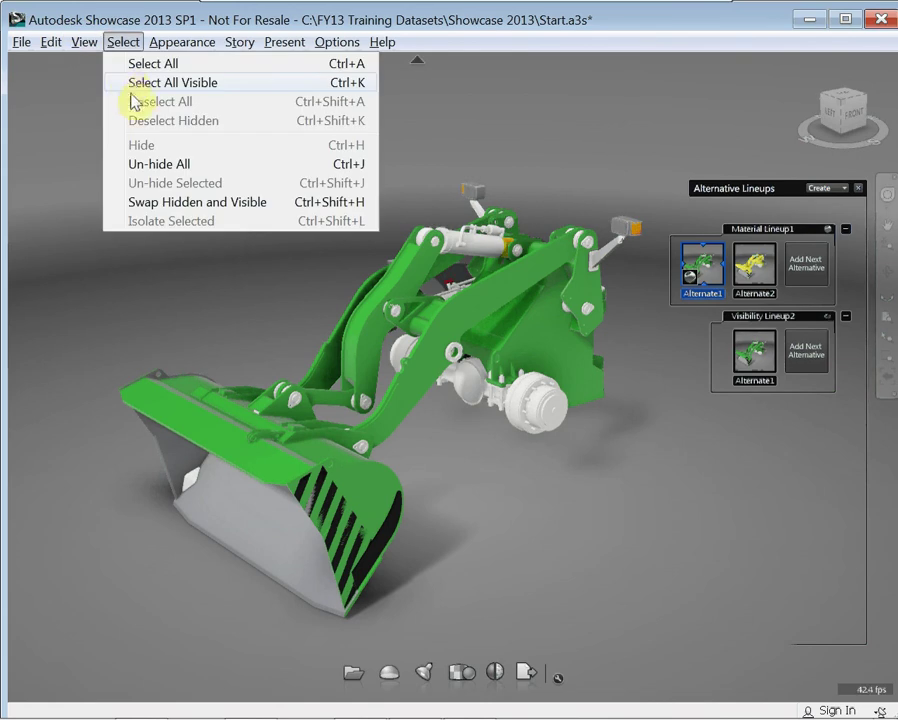
{"action": "left_click", "coordinate": [133, 83]}
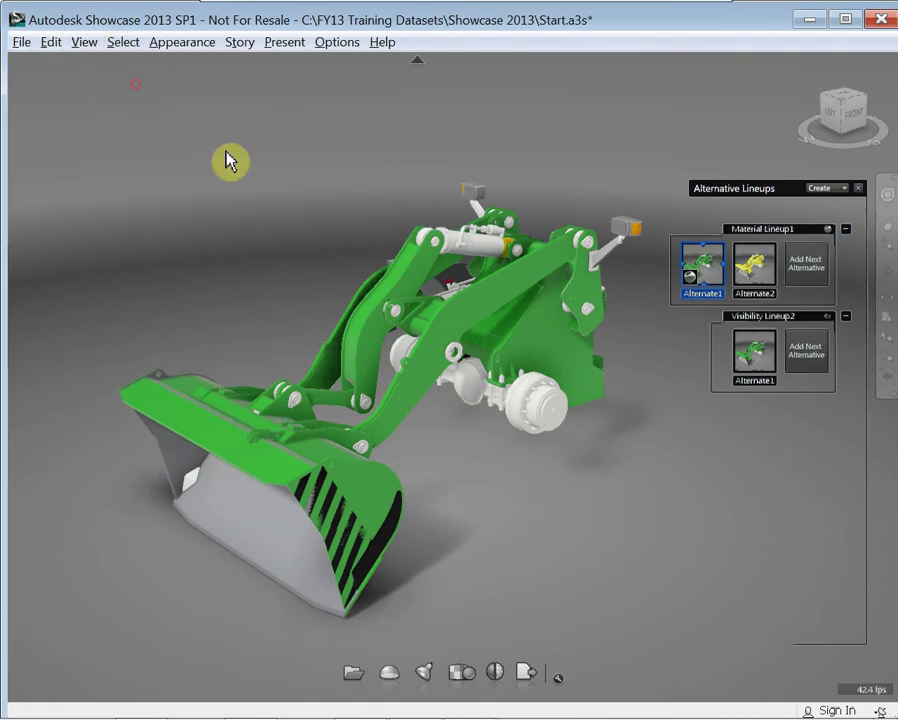
{"action": "left_click", "coordinate": [805, 362]}
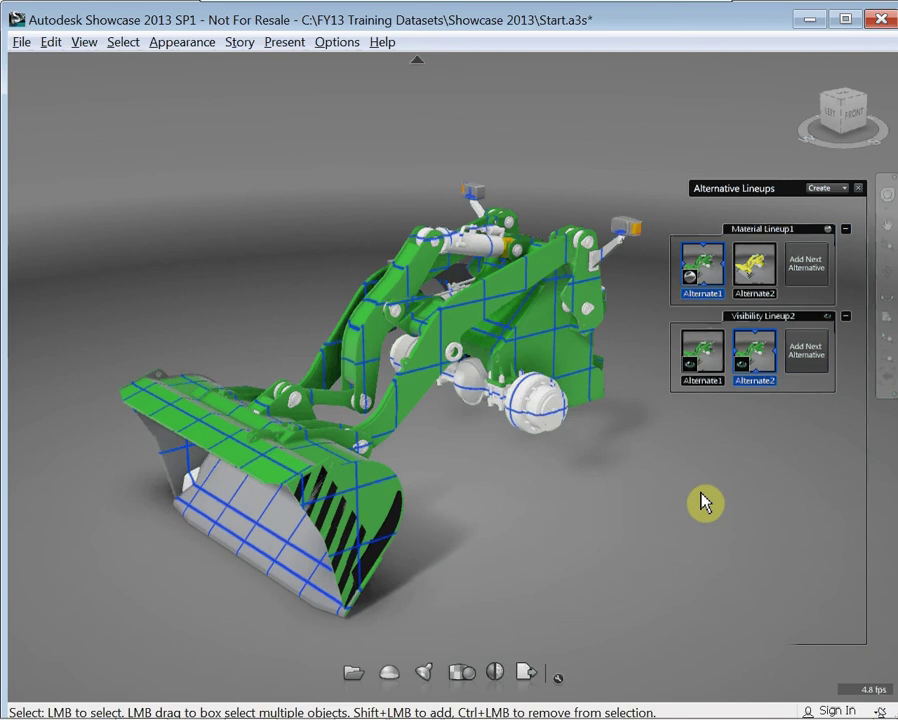
{"action": "left_click", "coordinate": [703, 494]}
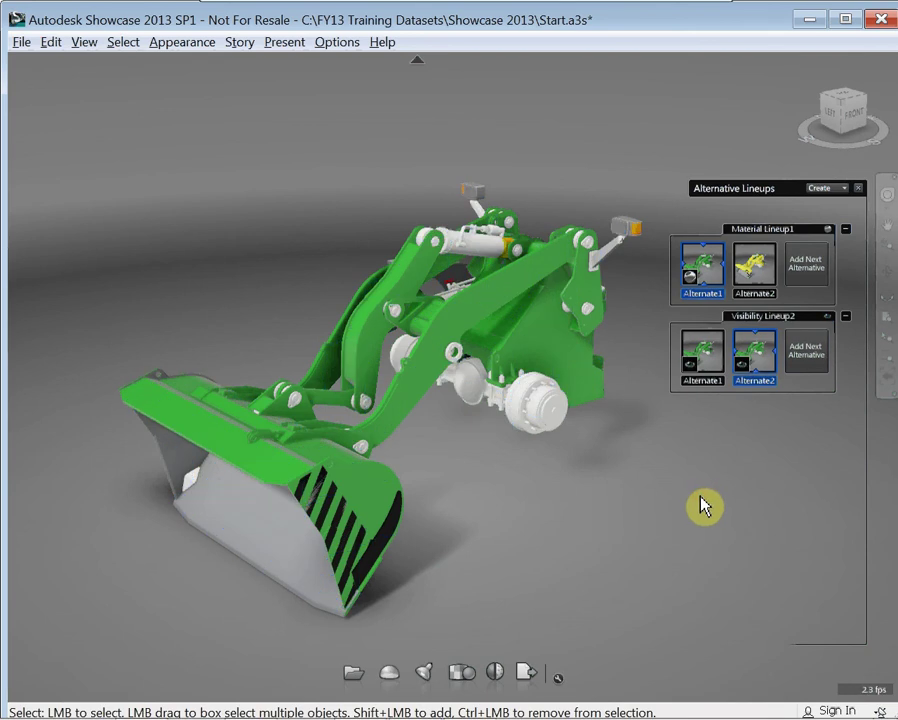
- Toggle between visibility Alternate1 and Alternate2, leaving the fender hidden
{"action": "left_click", "coordinate": [703, 352]}
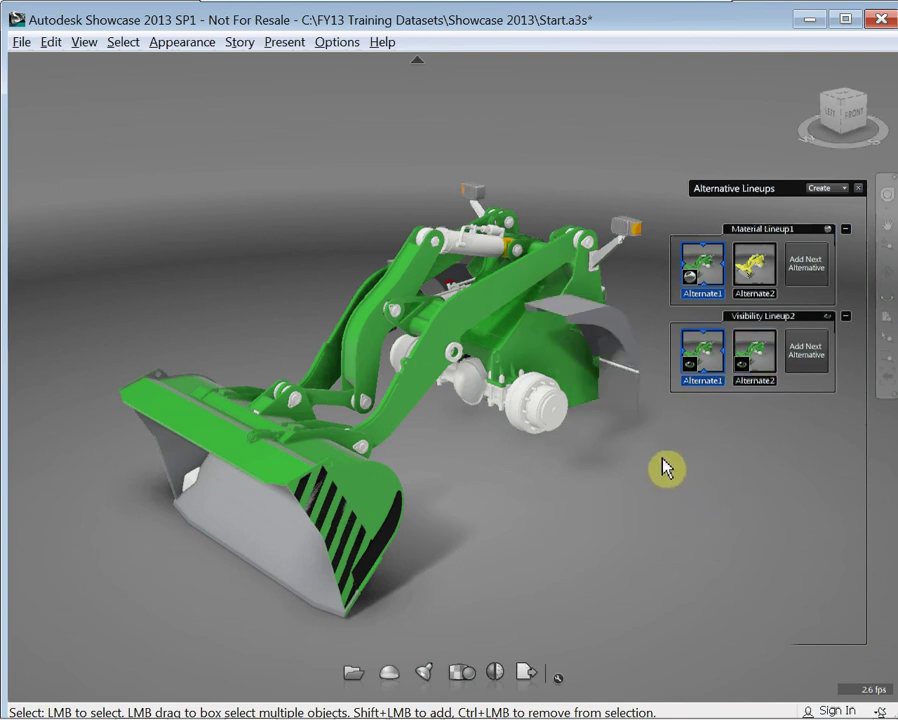
{"action": "left_click", "coordinate": [760, 355]}
{"action": "left_click", "coordinate": [700, 364]}
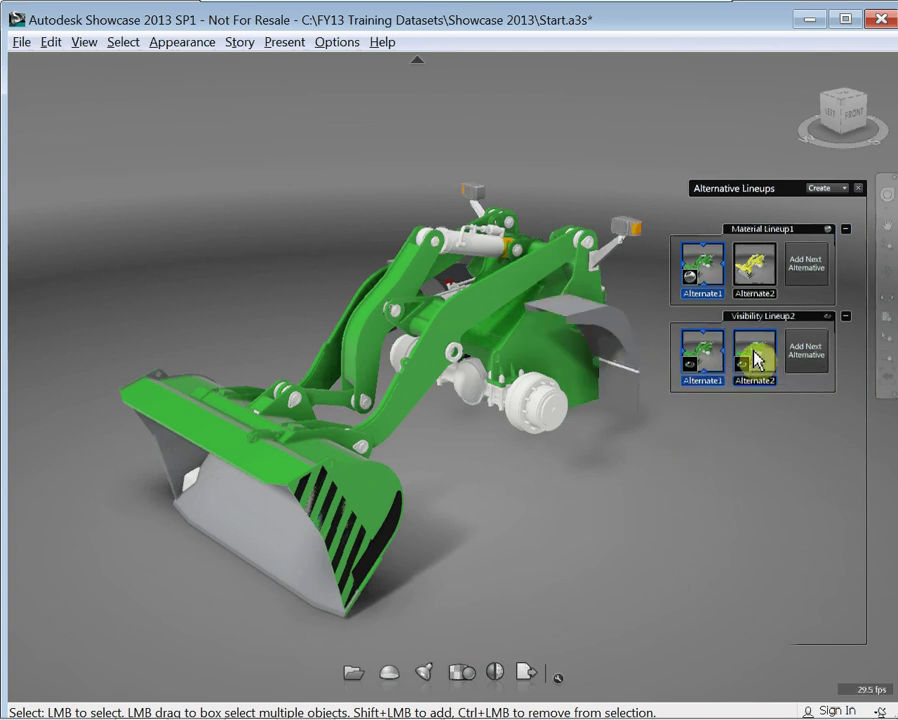
{"action": "left_click", "coordinate": [760, 358]}
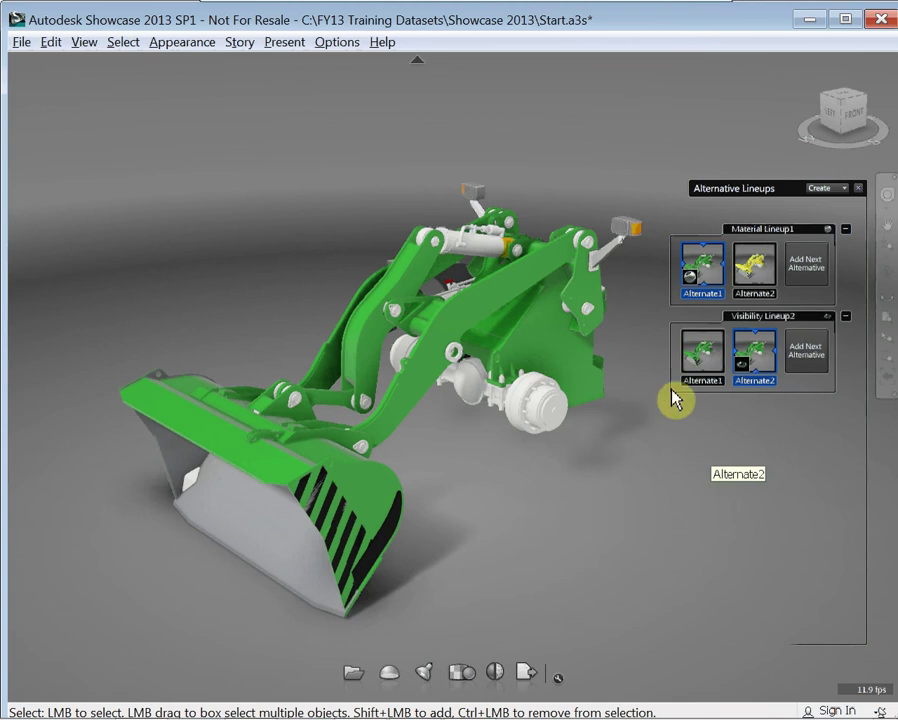
{"action": "left_click", "coordinate": [703, 356]}
{"action": "left_click", "coordinate": [756, 356]}
- Apply the yellow Material Alternate2, close the lineups palette and reframe the loader
{"action": "left_click", "coordinate": [748, 268]}
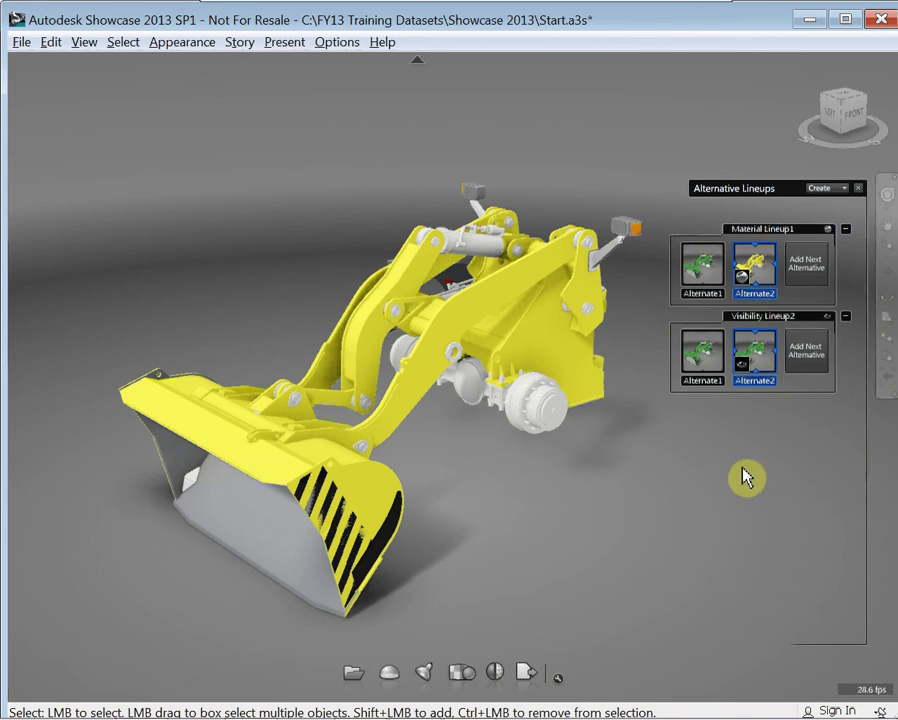
{"action": "left_click", "coordinate": [856, 189]}
{"action": "middle_click_drag", "start_coordinate": [278, 238], "coordinate": [355, 252]}
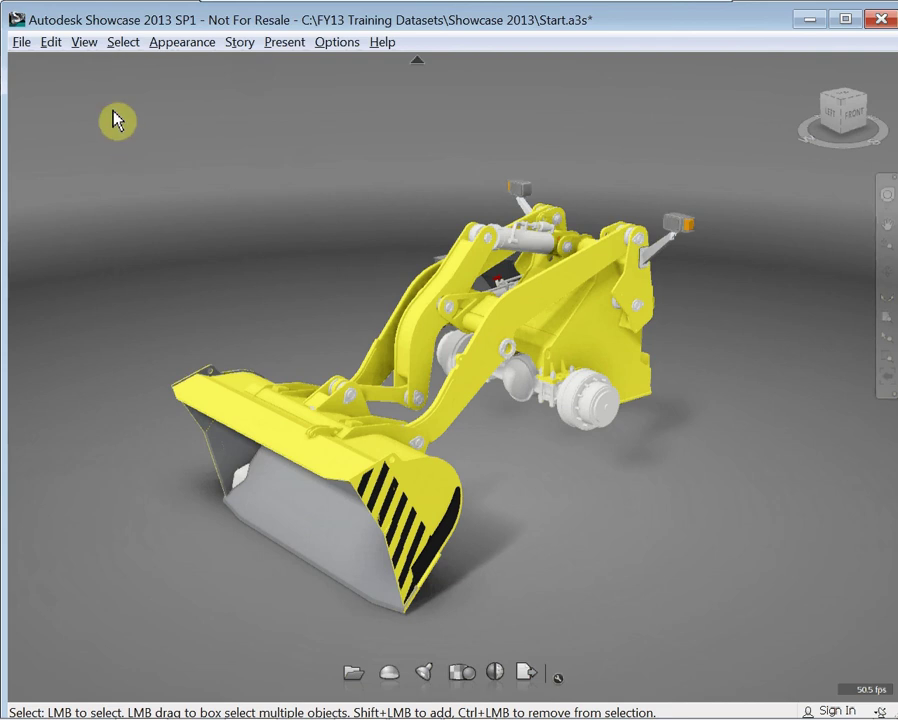
- Open the Storyboard palette and create a new empty storyboard slide, Slide 1
{"action": "left_click", "coordinate": [239, 43]}
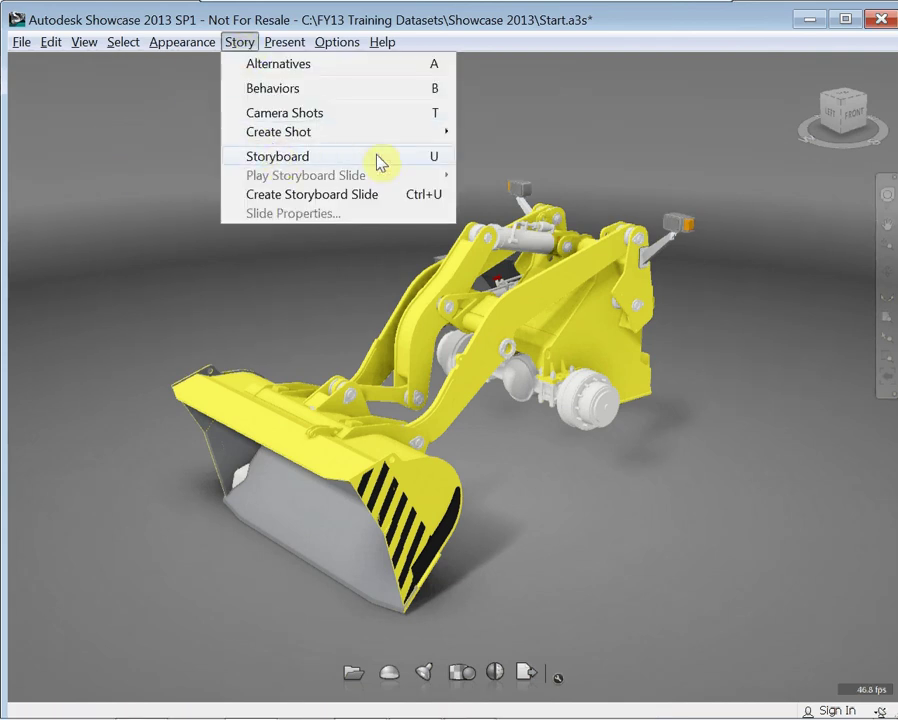
{"action": "left_click", "coordinate": [280, 166]}
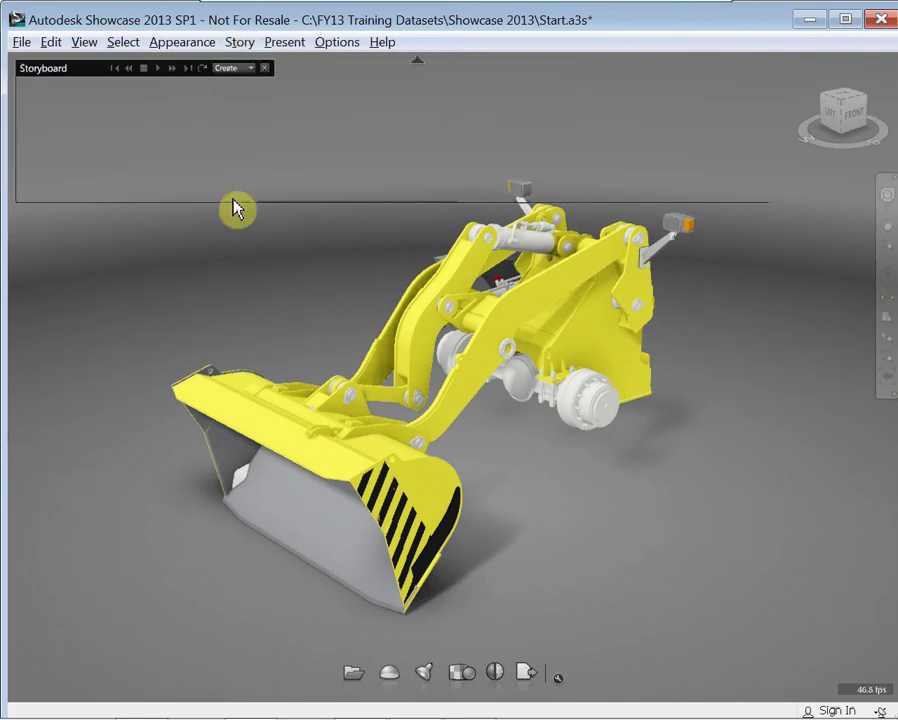
{"action": "left_click", "coordinate": [251, 70]}
{"action": "left_click", "coordinate": [274, 80]}
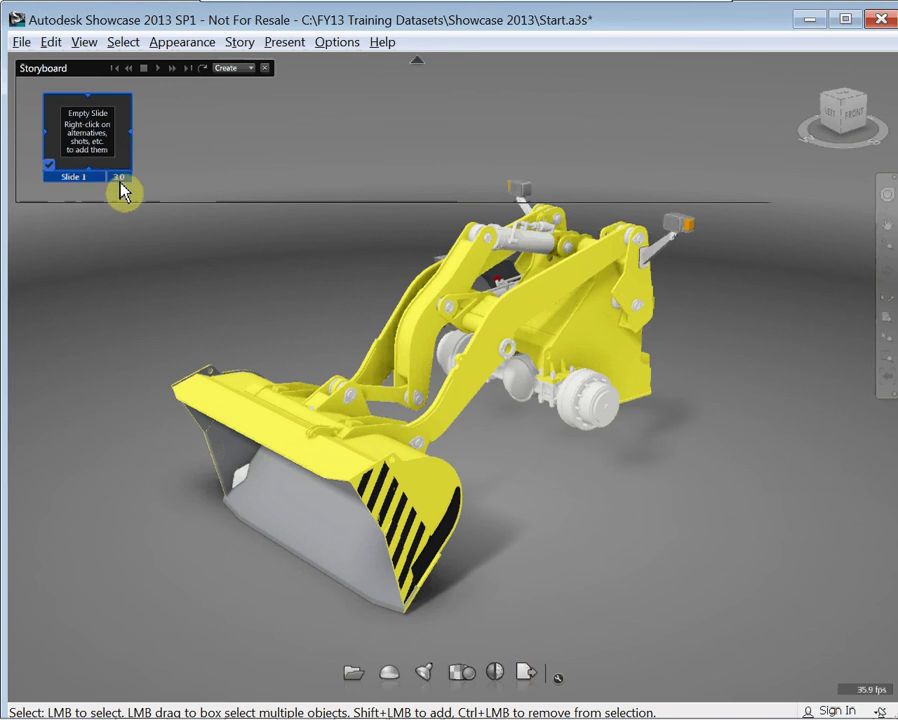
- Rename Slide 1 to Presentation1 with a 10-second duration, then show Behaviors and Triggers
{"action": "right_click", "coordinate": [90, 144]}
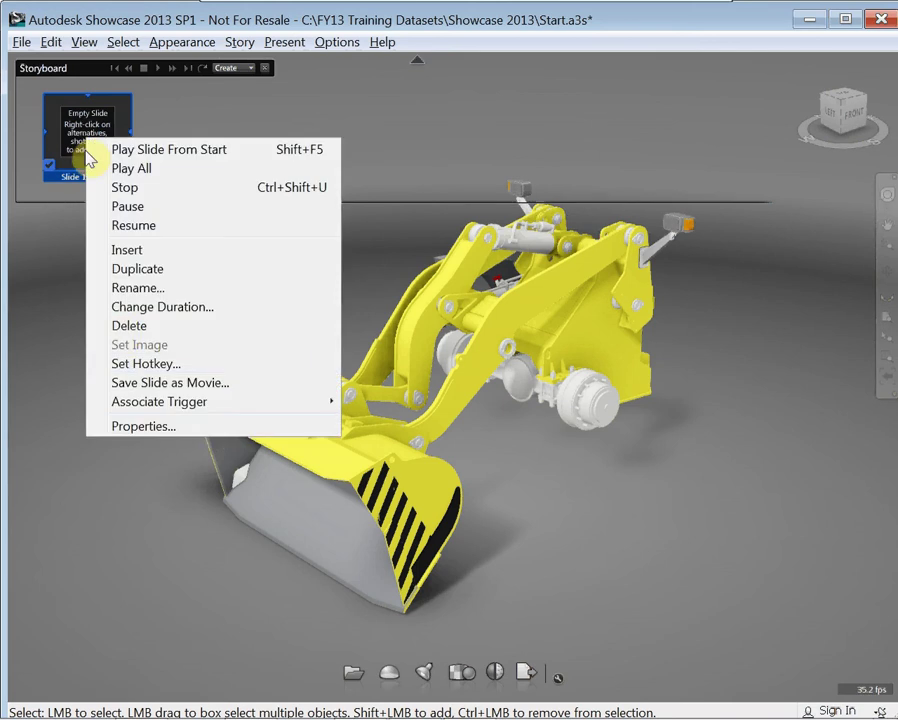
{"action": "left_click", "coordinate": [145, 437]}
{"action": "left_click_drag", "start_coordinate": [601, 297], "coordinate": [303, 272]}
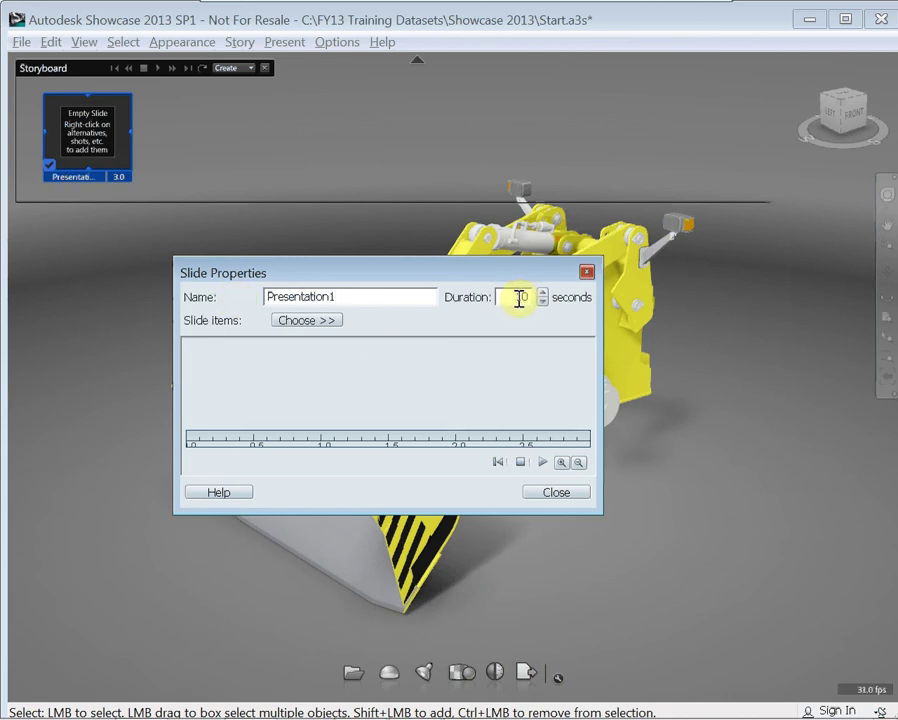
{"action": "left_click", "coordinate": [558, 494]}
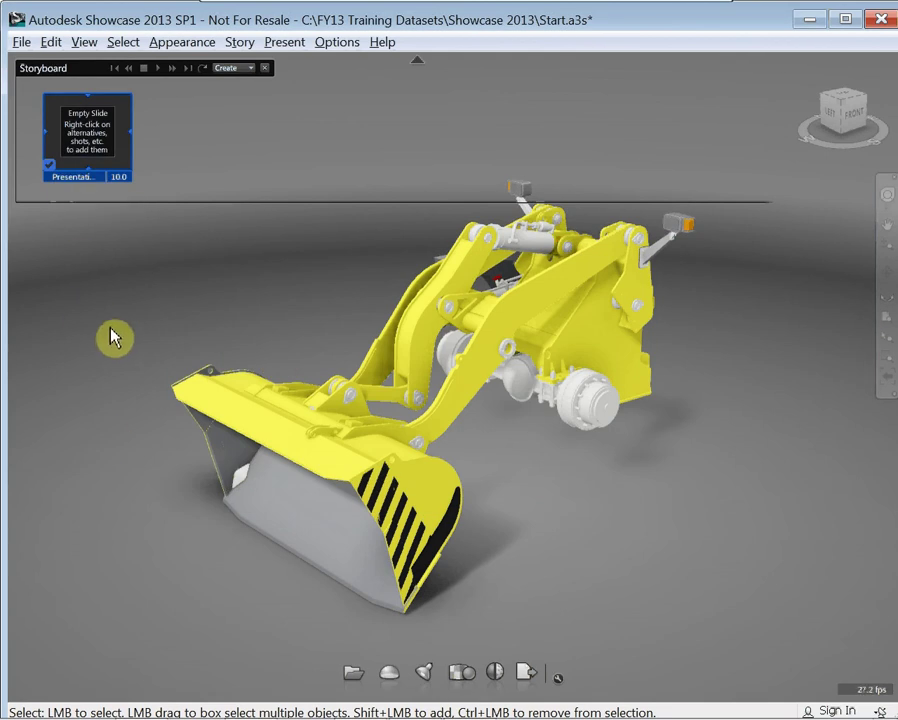
{"action": "key", "text": "b"}
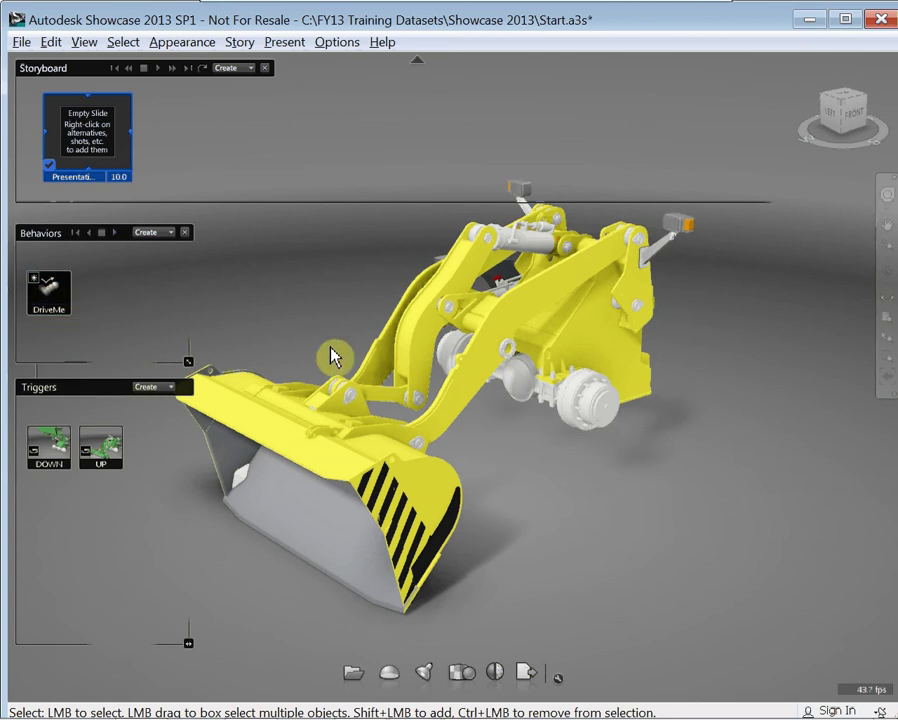
- Add DriveMe to Presentation1 twice: play forward from start, then play backward from end
{"action": "left_click_drag", "start_coordinate": [48, 292], "coordinate": [68, 138]}
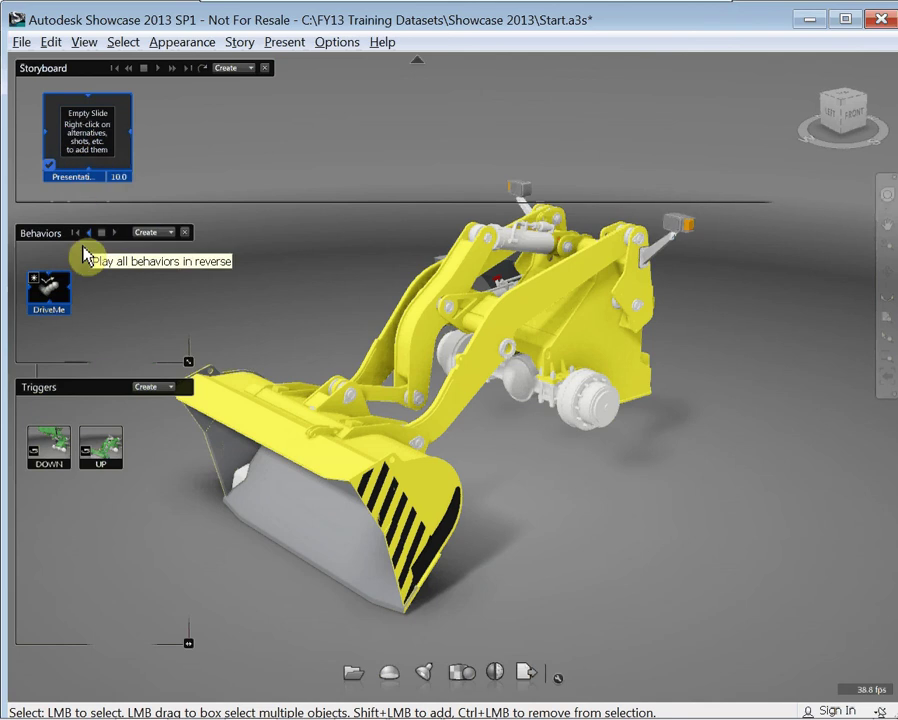
{"action": "right_click", "coordinate": [48, 292]}
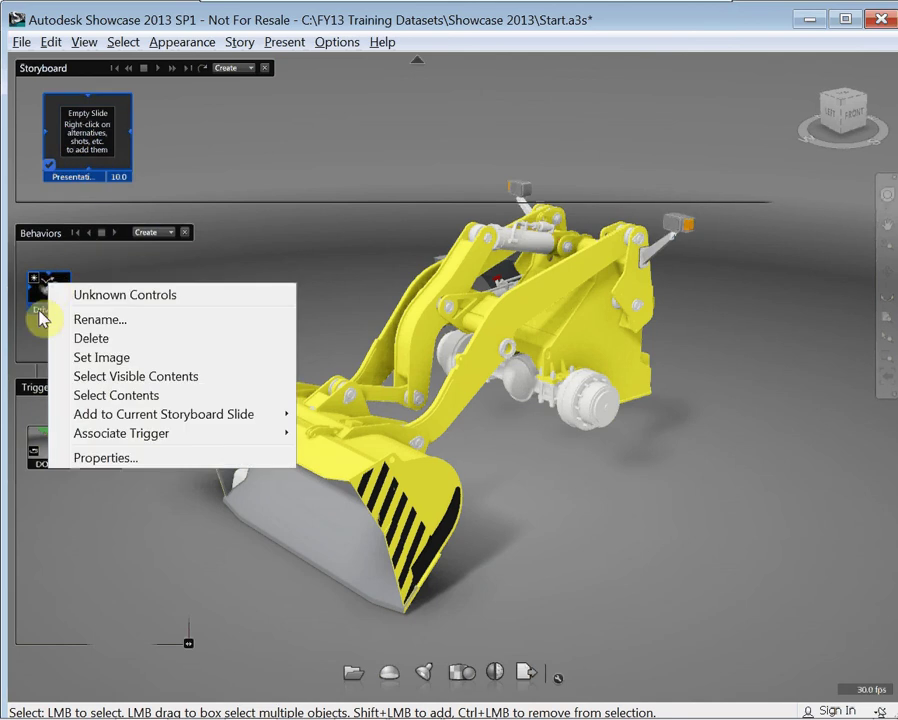
{"action": "mouse_move", "coordinate": [90, 420]}
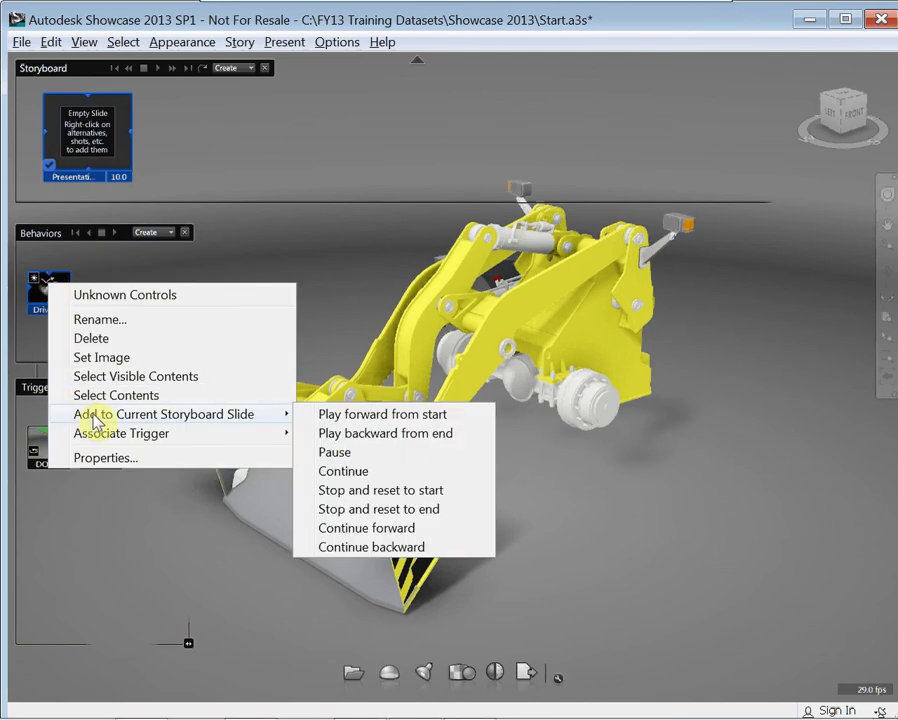
{"action": "left_click", "coordinate": [337, 415]}
{"action": "right_click", "coordinate": [50, 290]}
{"action": "mouse_move", "coordinate": [110, 416]}
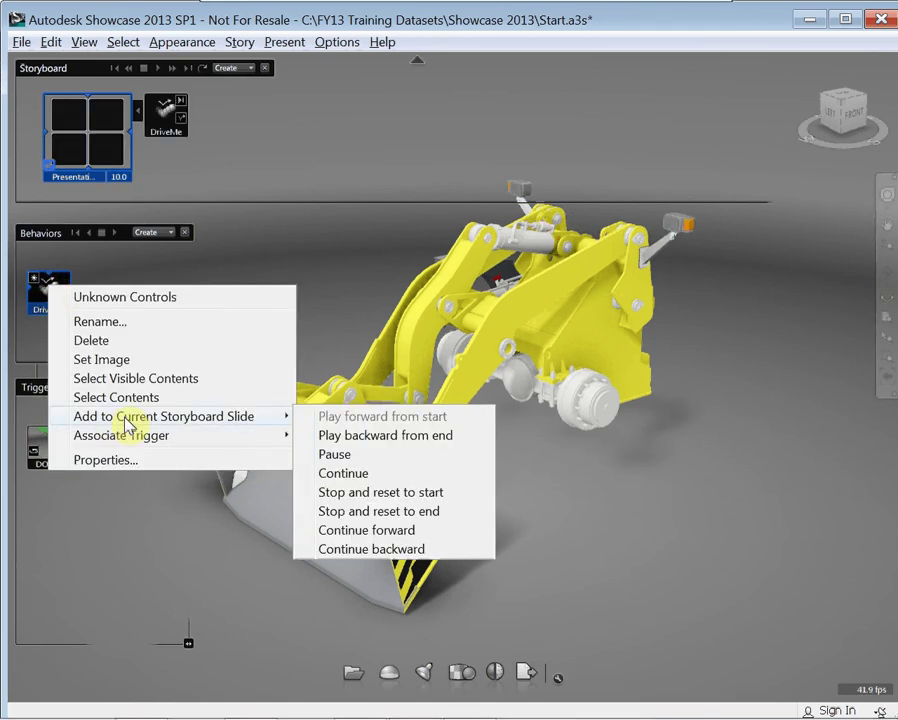
{"action": "left_click", "coordinate": [326, 436]}
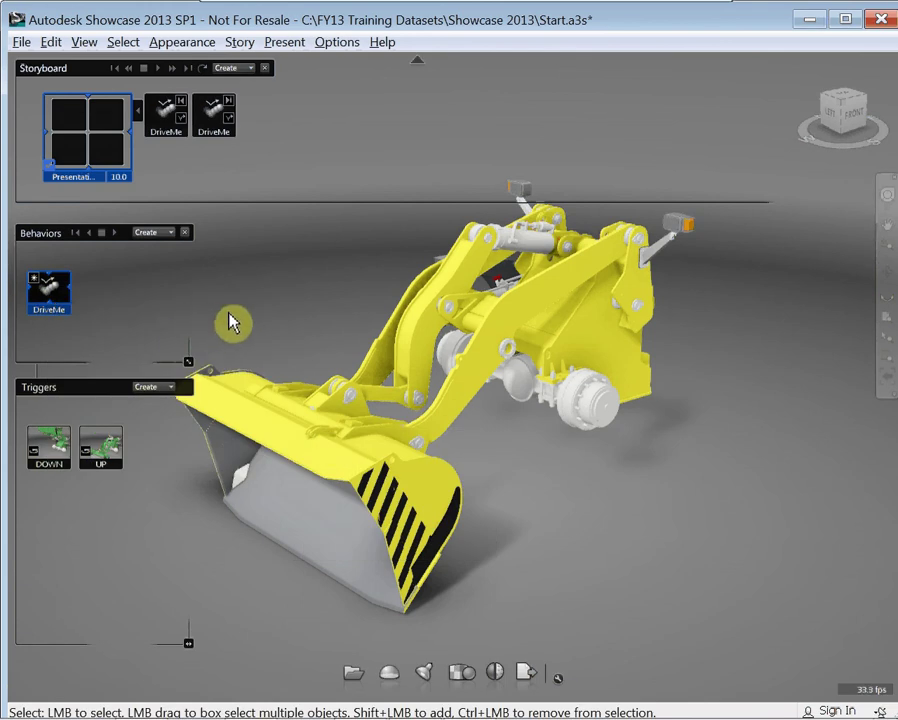
- Add material Alternate2 and Alternate1 from Material Lineup1 to the Presentation1 slide
{"action": "key", "text": "a"}
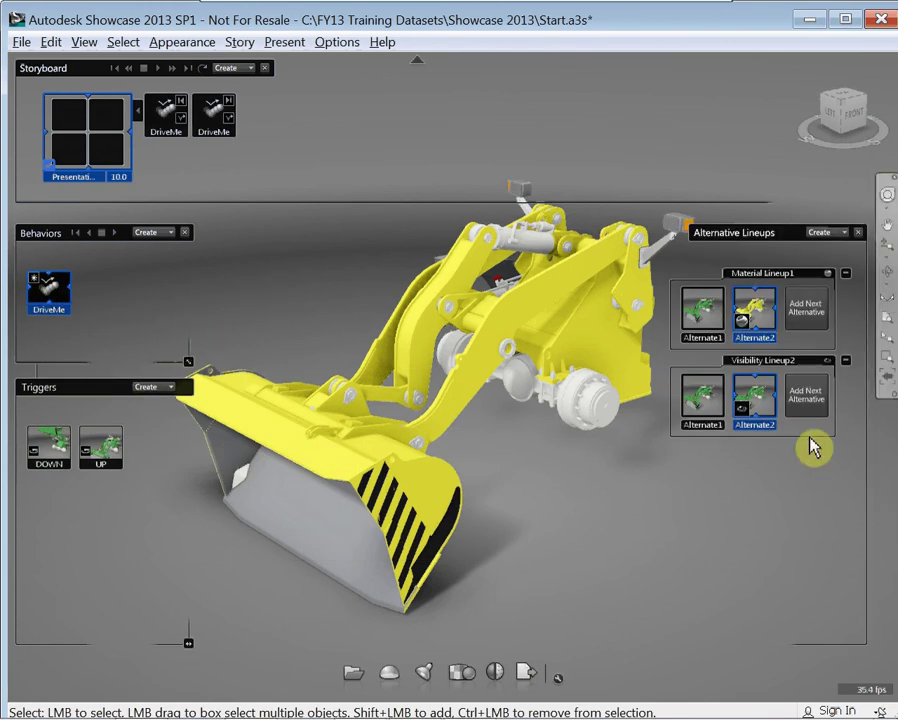
{"action": "right_click", "coordinate": [755, 306]}
{"action": "left_click", "coordinate": [757, 467]}
{"action": "right_click", "coordinate": [703, 304]}
{"action": "left_click", "coordinate": [724, 439]}
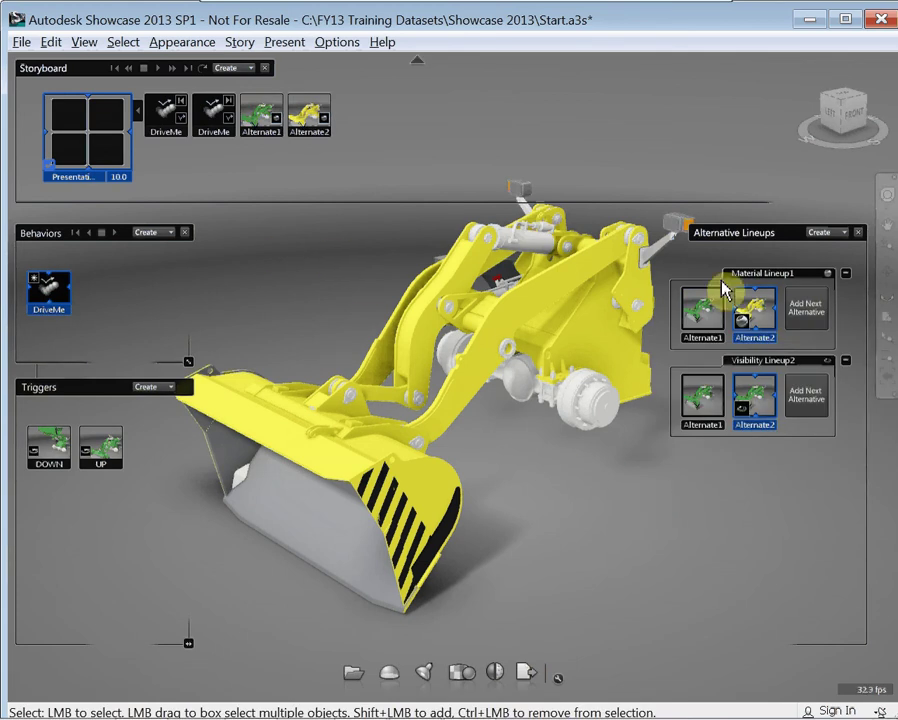
- Close the lineup and behavior panels and set the current view as Presentation1's thumbnail
{"action": "key", "text": "a"}
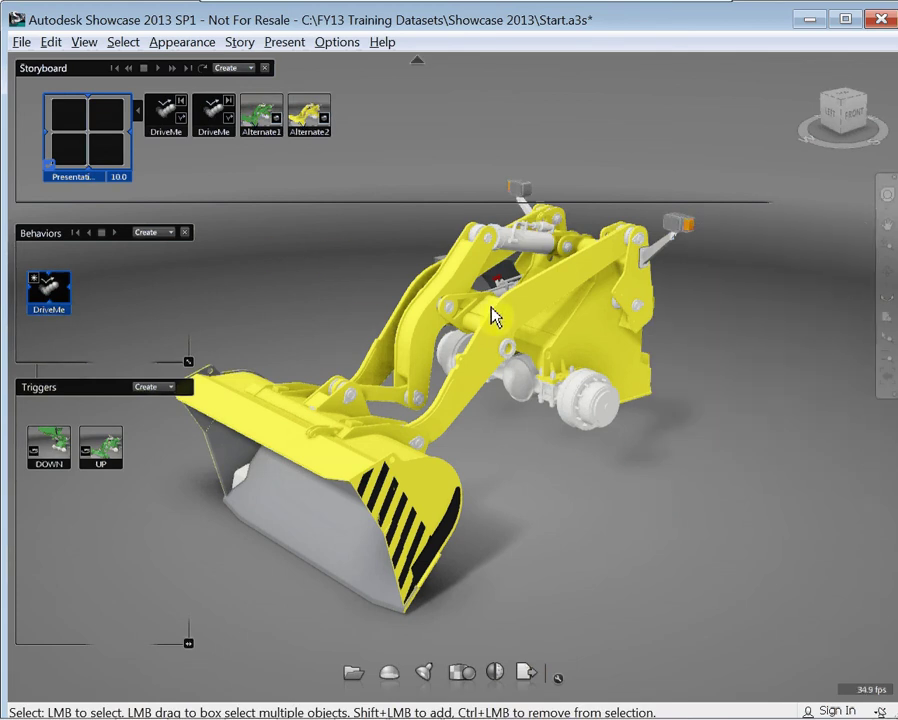
{"action": "key", "text": "b"}
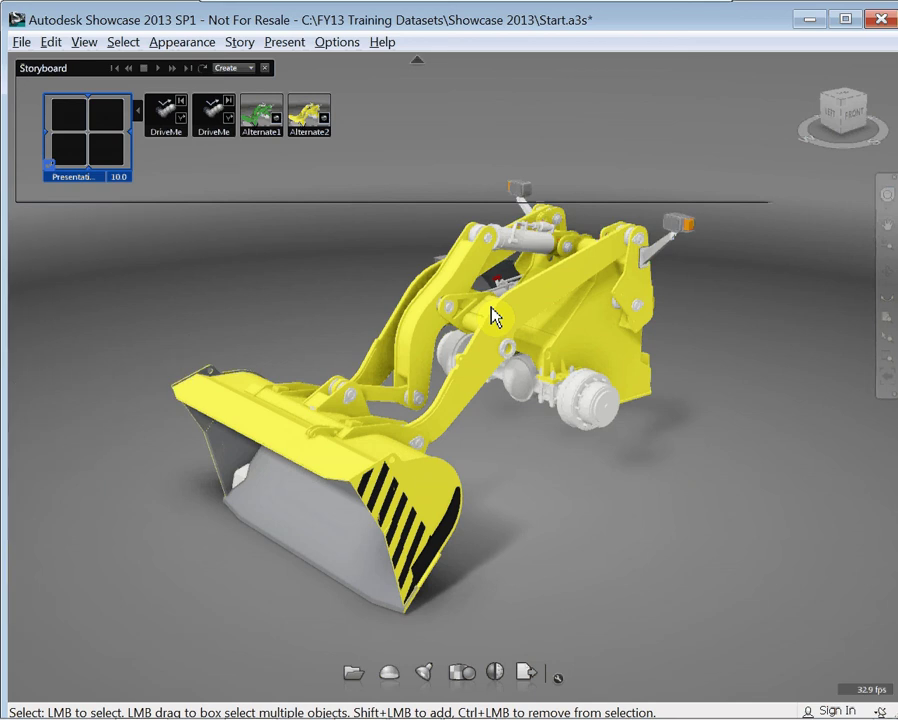
{"action": "right_click", "coordinate": [82, 150]}
{"action": "left_click", "coordinate": [129, 350]}
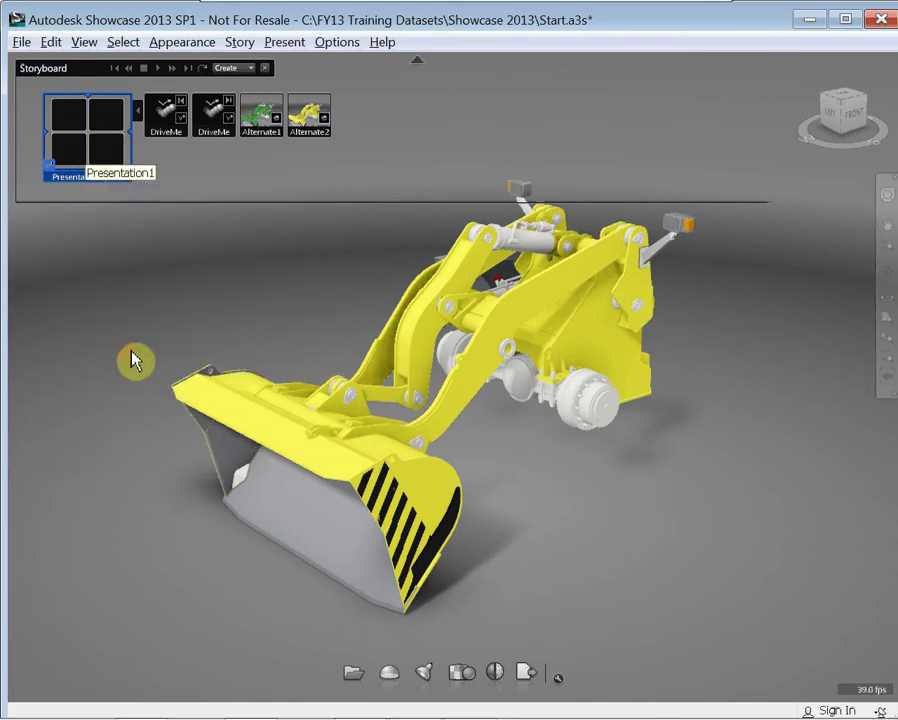
- Stagger the clips: backward DriveMe to ~5.5 s, material changes to ~3.7 s and ~2.2 s
{"action": "right_click", "coordinate": [84, 150]}
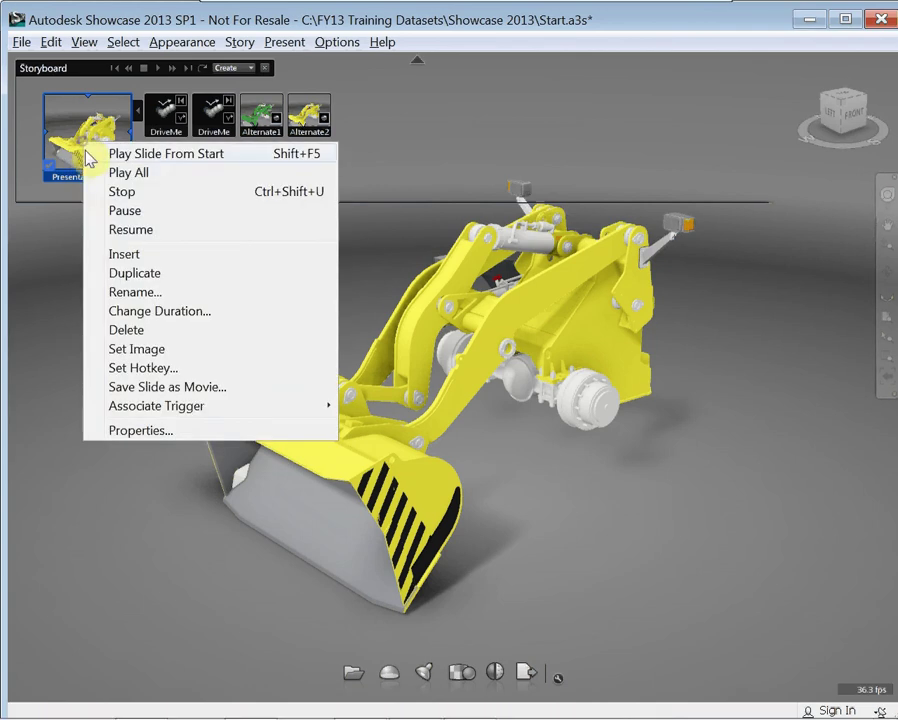
{"action": "left_click", "coordinate": [128, 428]}
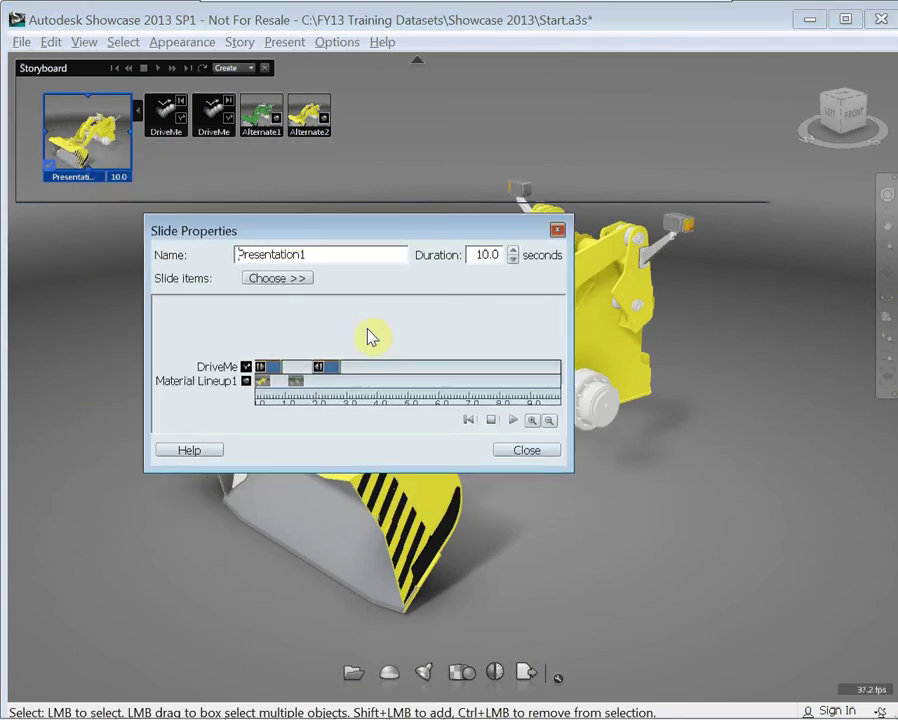
{"action": "left_click_drag", "start_coordinate": [568, 467], "coordinate": [671, 529]}
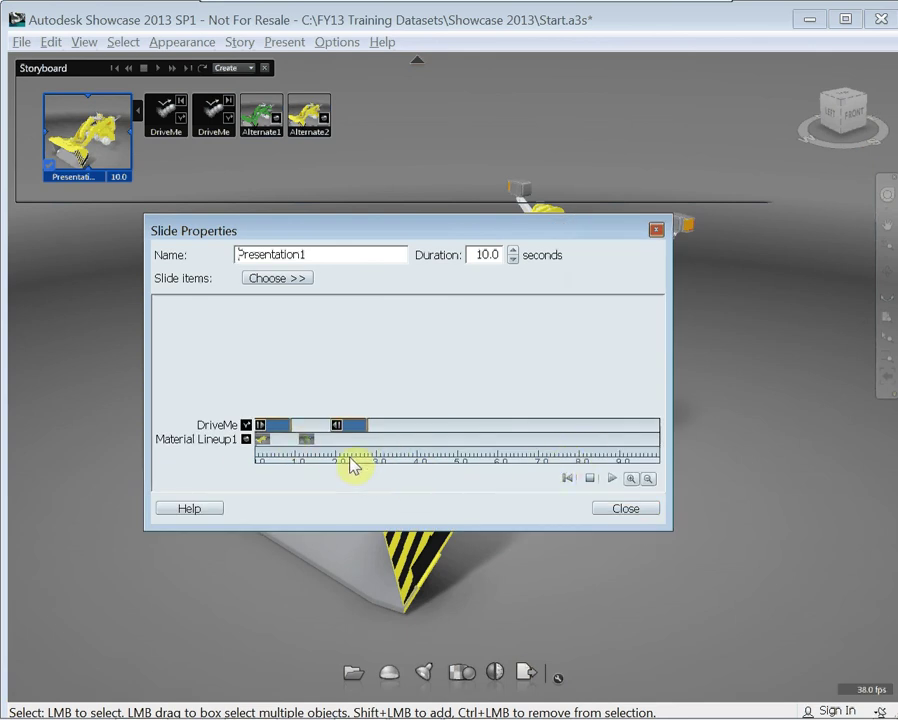
{"action": "left_click_drag", "start_coordinate": [340, 425], "coordinate": [456, 435]}
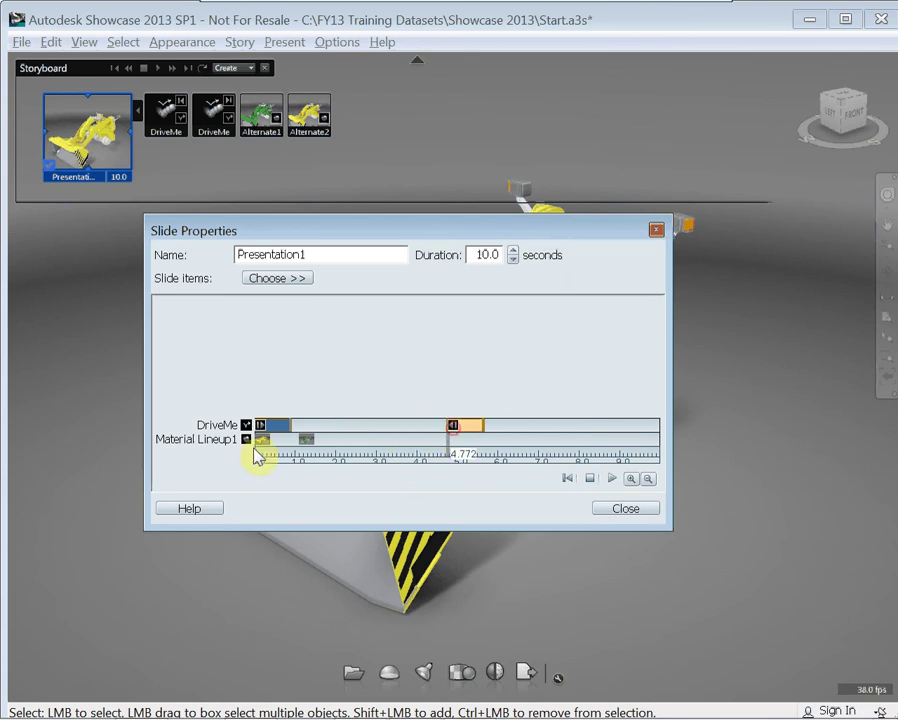
{"action": "left_click_drag", "start_coordinate": [260, 432], "coordinate": [412, 440]}
{"action": "left_click_drag", "start_coordinate": [260, 442], "coordinate": [355, 457]}
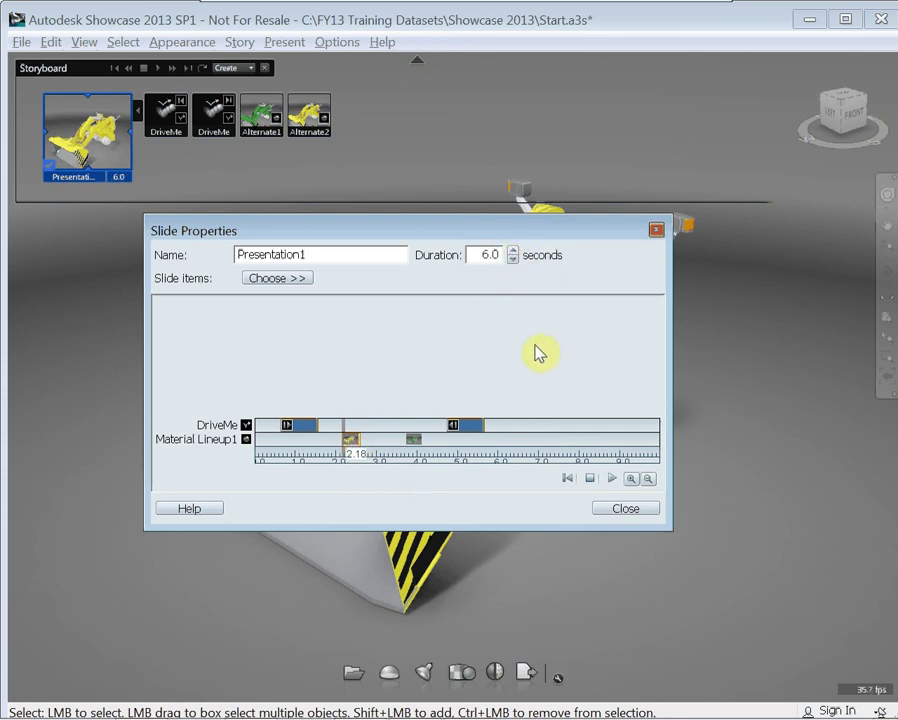
{"action": "left_click", "coordinate": [603, 508]}
- Check Presentation1's properties again, then play the slide to preview it
{"action": "right_click", "coordinate": [100, 144]}
{"action": "left_click", "coordinate": [166, 434]}
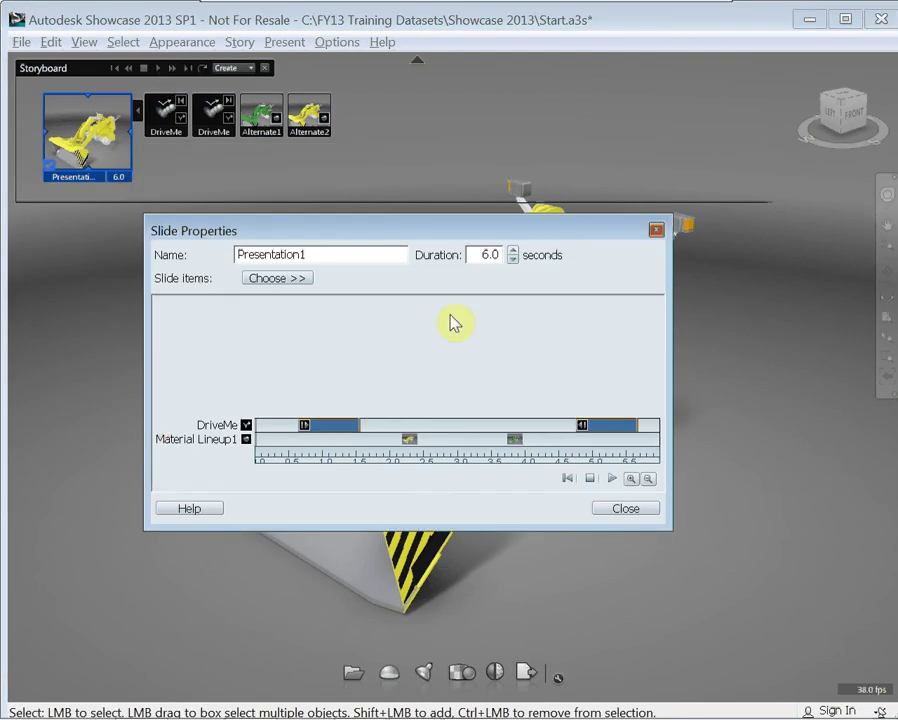
{"action": "left_click", "coordinate": [624, 510]}
{"action": "right_click", "coordinate": [86, 147]}
{"action": "left_click", "coordinate": [114, 171]}
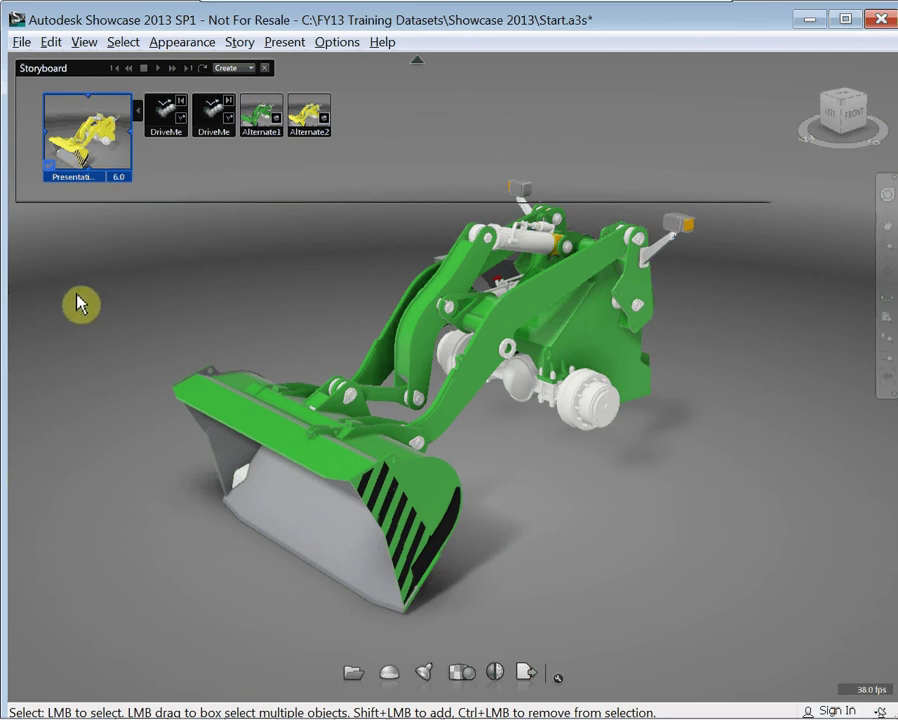
- Add the Shot5 and Track Left camera shots to Presentation1, then review the slide's properties
{"action": "key", "text": "s"}
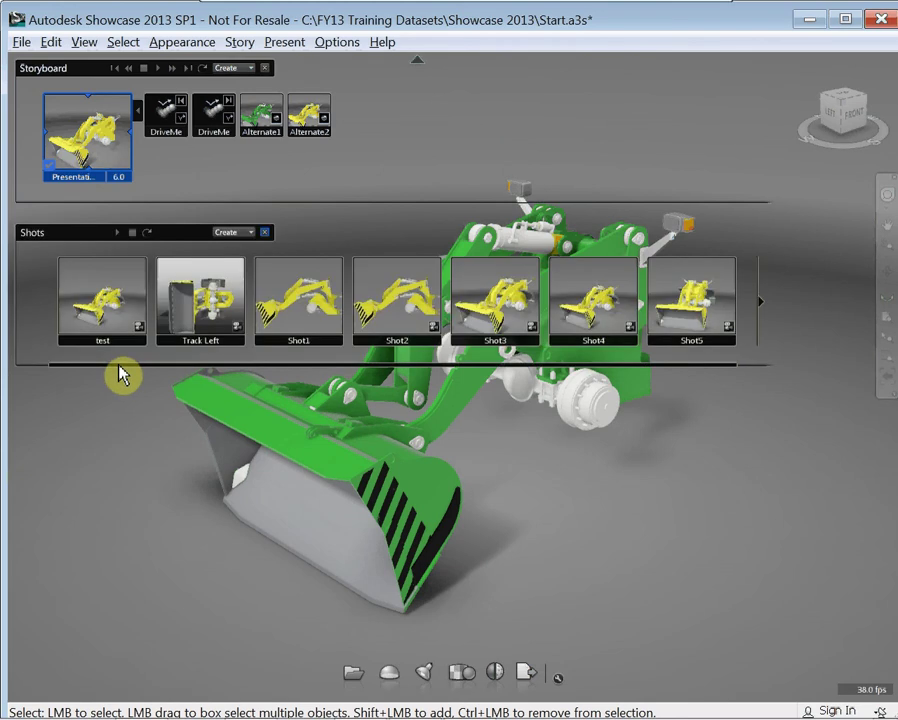
{"action": "right_click", "coordinate": [693, 310]}
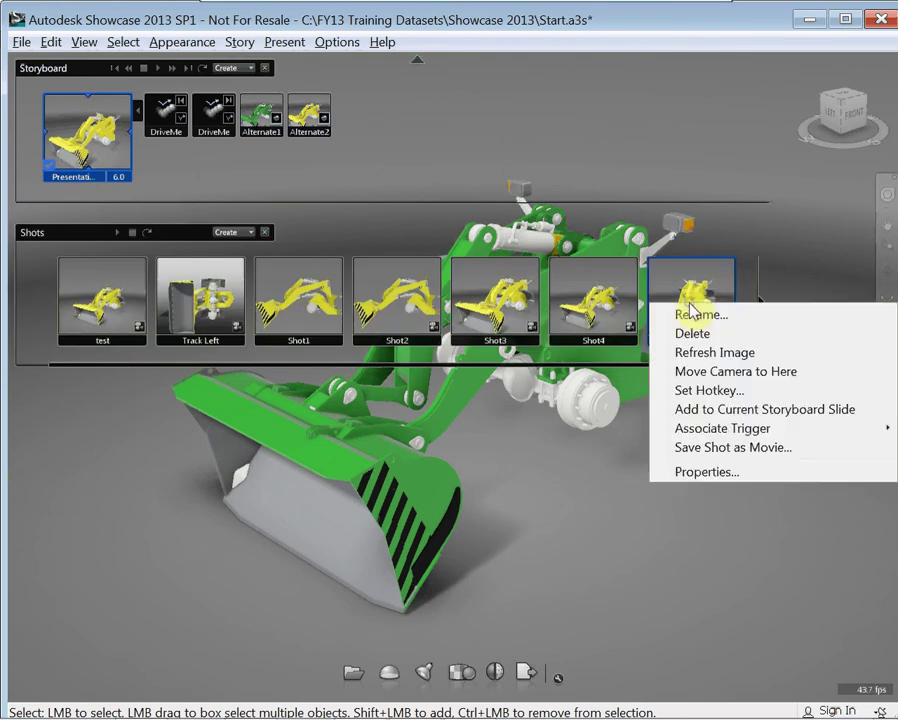
{"action": "left_click", "coordinate": [653, 410]}
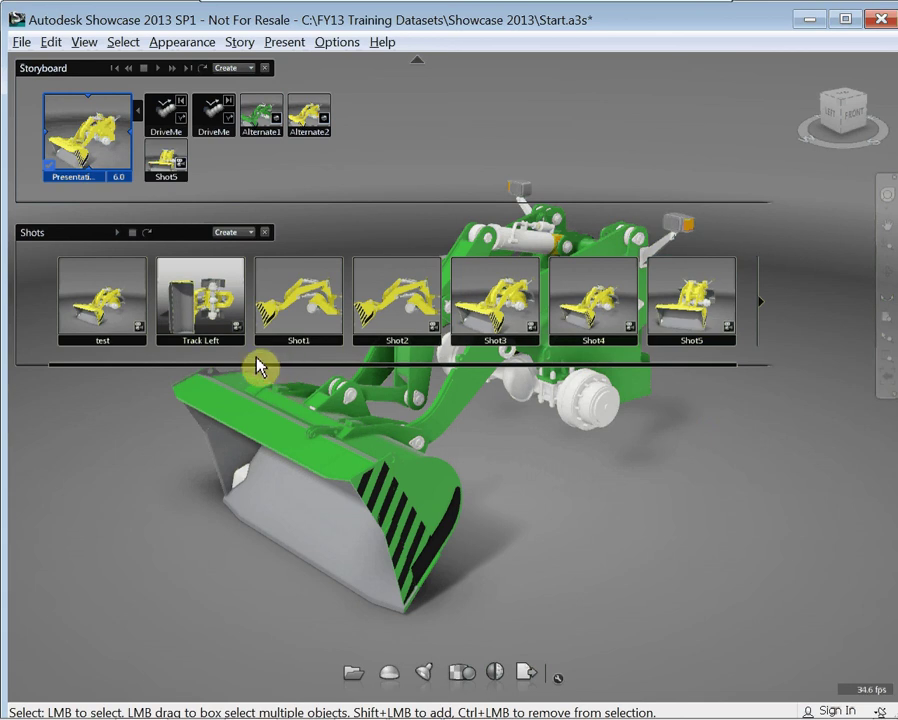
{"action": "right_click", "coordinate": [211, 304]}
{"action": "left_click", "coordinate": [250, 402]}
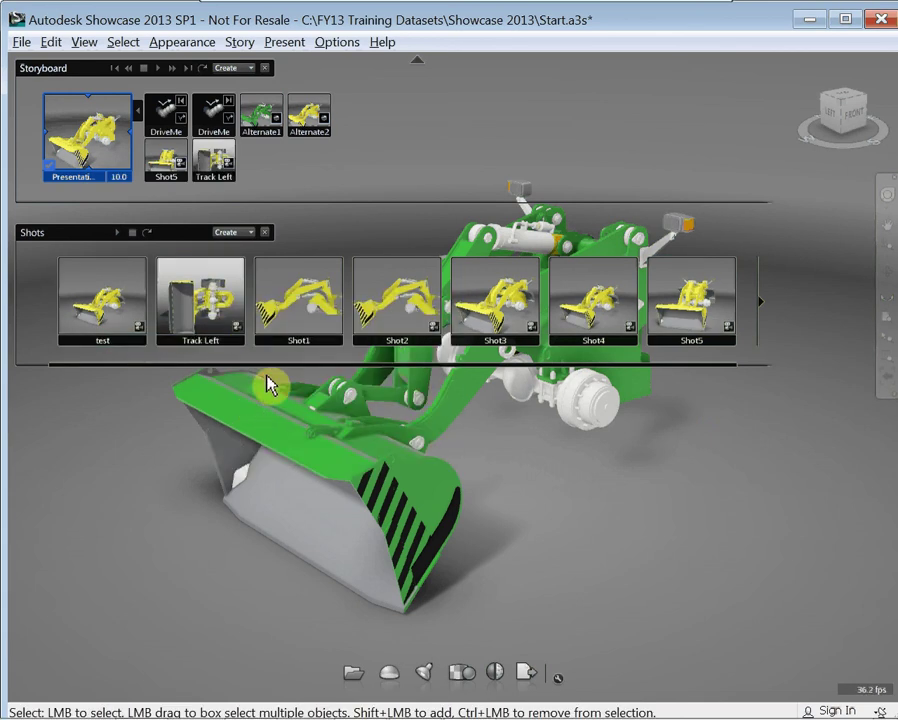
{"action": "key", "text": "shift+s"}
{"action": "right_click", "coordinate": [64, 104]}
{"action": "left_click", "coordinate": [92, 390]}
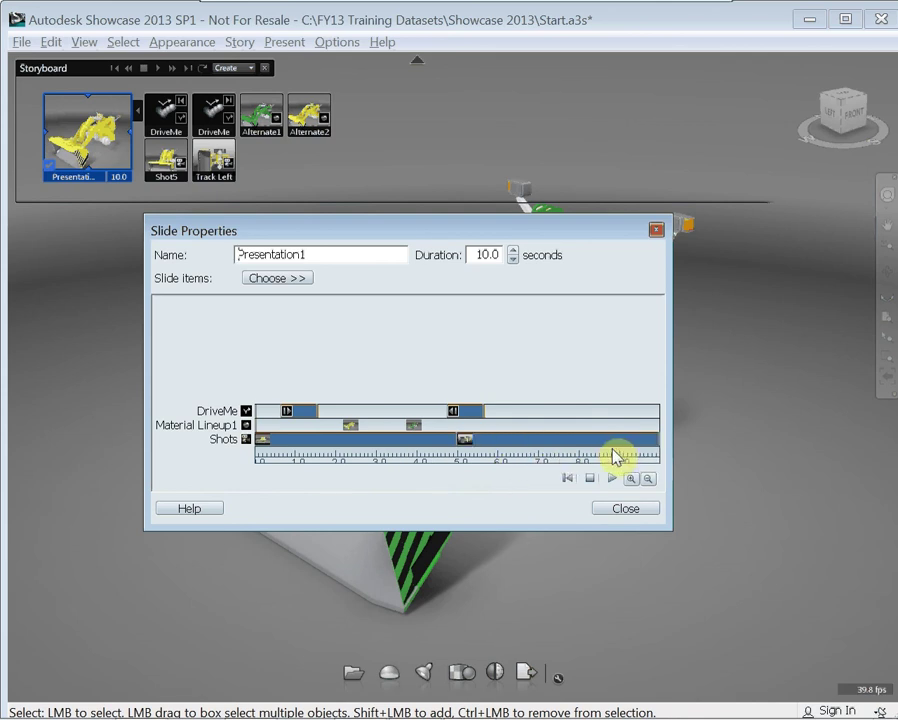
- Delay the second DriveMe clip to ~7.3 s and the material change to ~5.5 s, then replay Presentation1
{"action": "left_click_drag", "start_coordinate": [455, 420], "coordinate": [554, 412]}
{"action": "left_click_drag", "start_coordinate": [408, 426], "coordinate": [480, 423]}
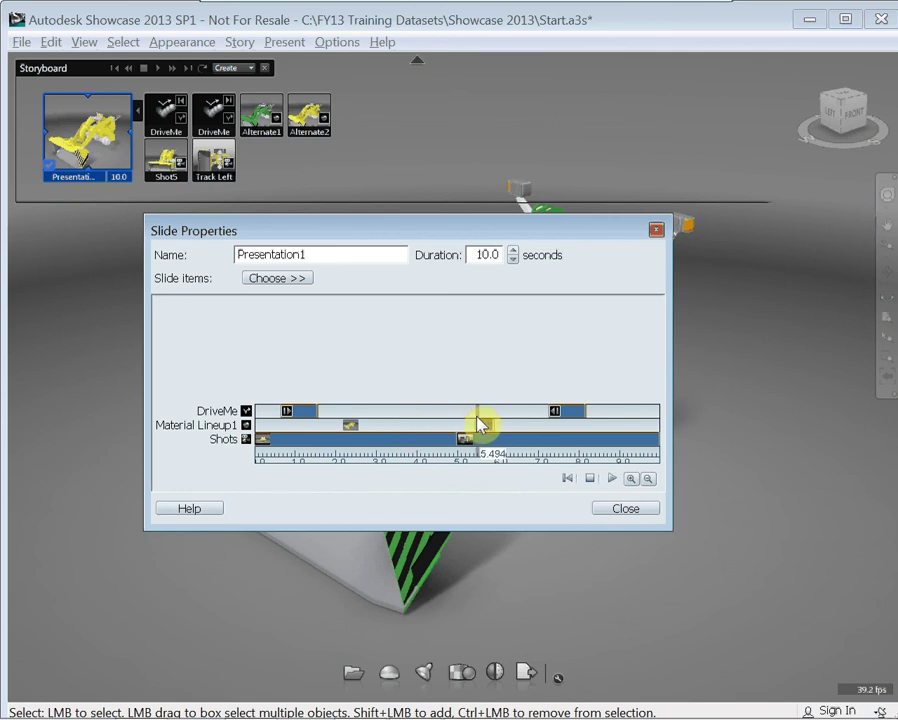
{"action": "left_click", "coordinate": [615, 512]}
{"action": "right_click", "coordinate": [110, 142]}
{"action": "left_click", "coordinate": [136, 143]}
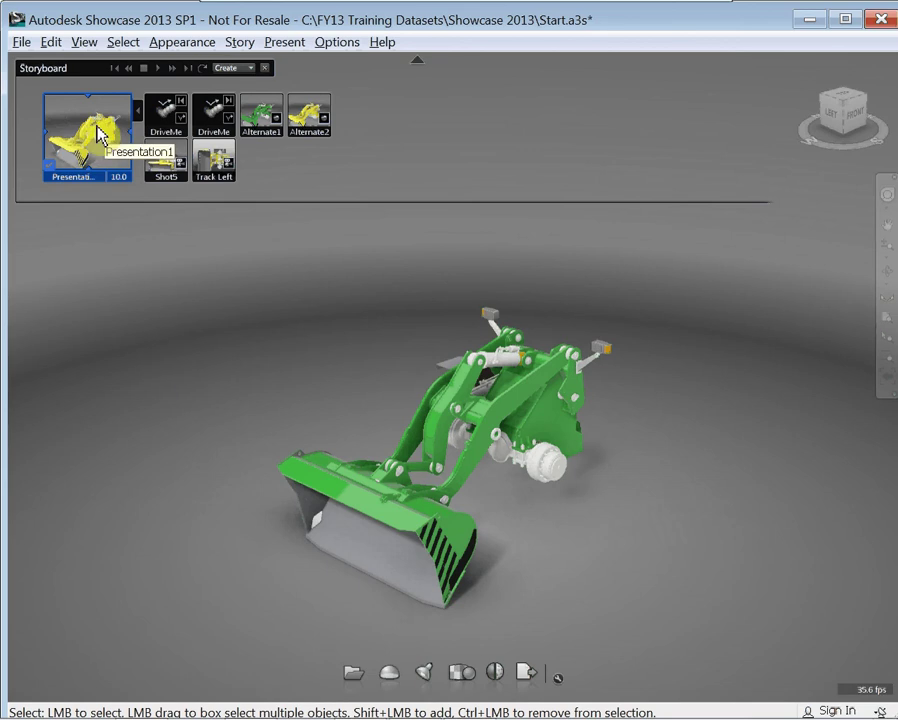
- Play every storyboard slide in sequence, then hide the Storyboard panel with the S shortcut
{"action": "left_click", "coordinate": [157, 68]}
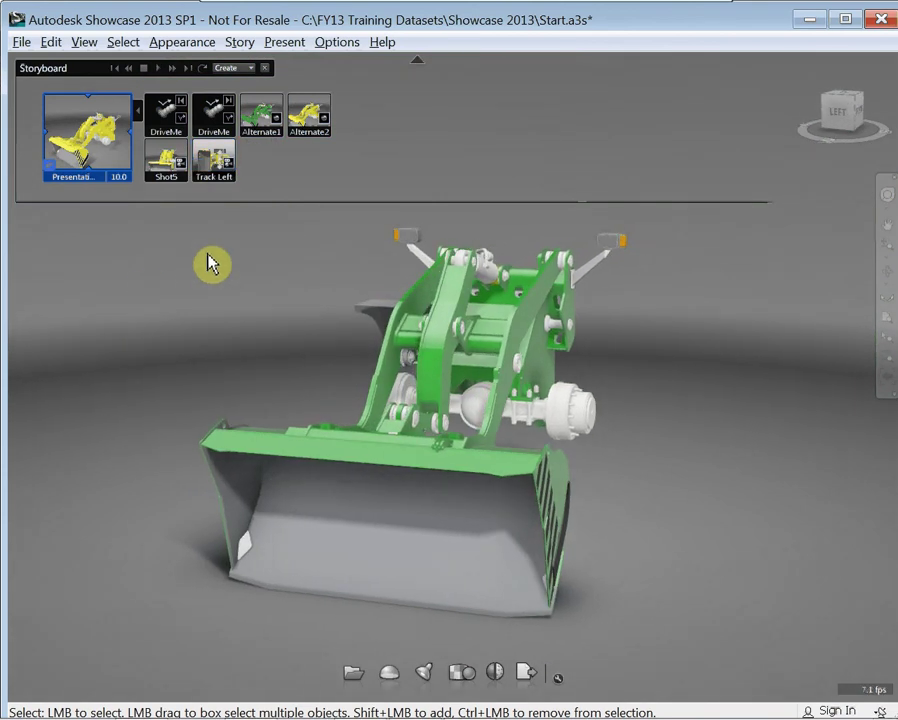
{"action": "key", "text": "s"}
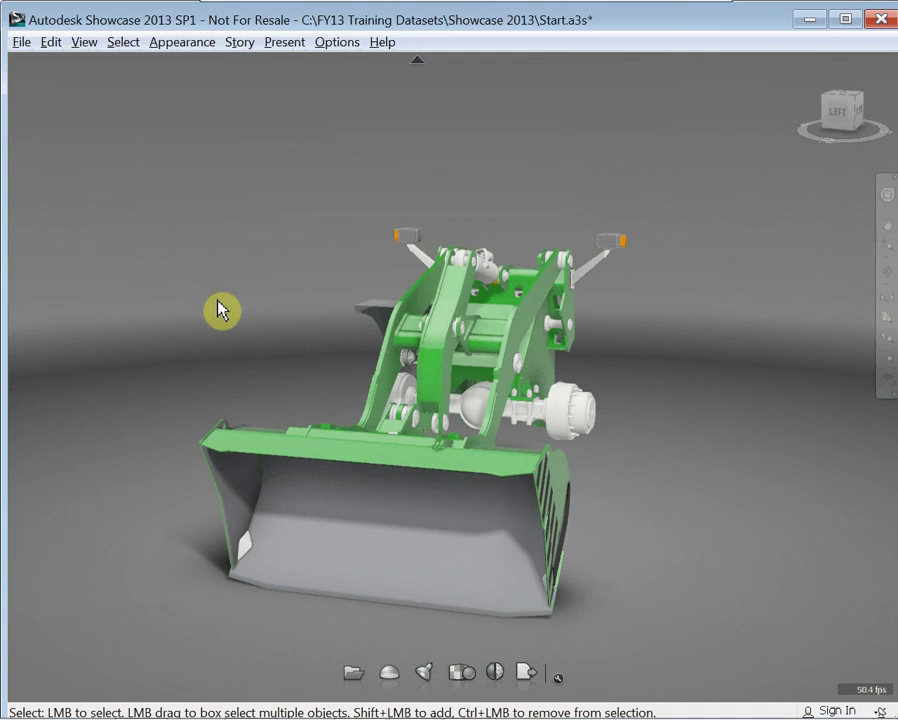
- Open the Movie publishing settings and keep HD720 Video (AVI) as the movie format
{"action": "left_click", "coordinate": [526, 675]}
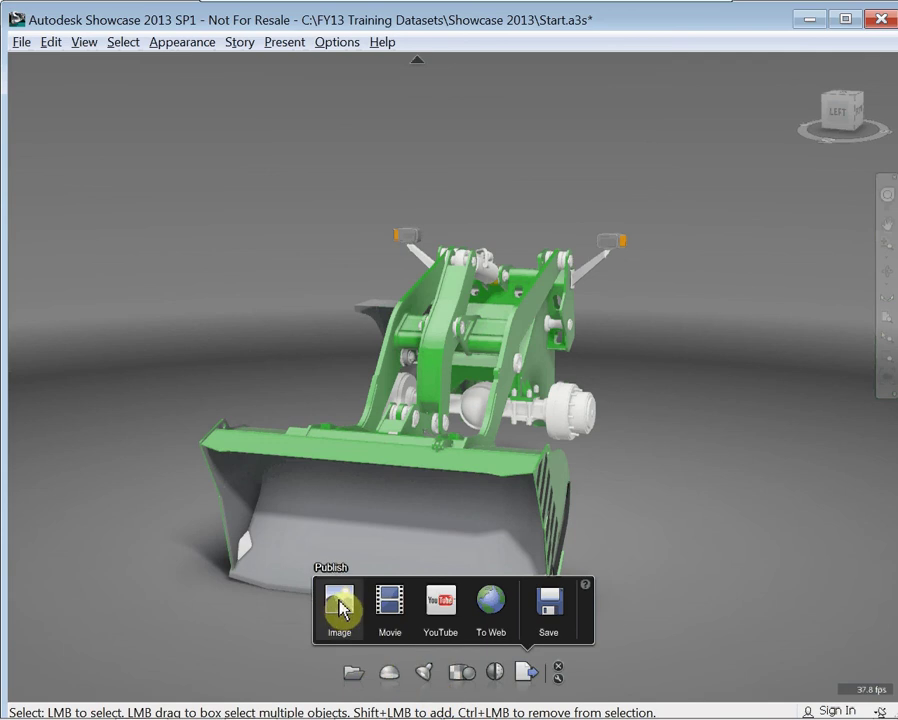
{"action": "left_click", "coordinate": [390, 606]}
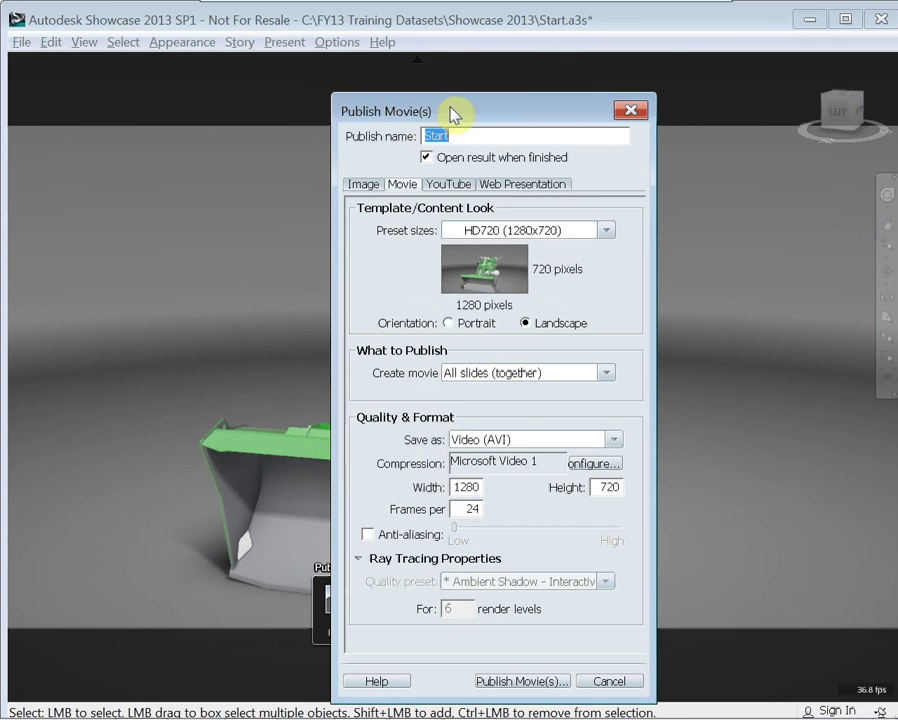
{"action": "left_click", "coordinate": [571, 404]}
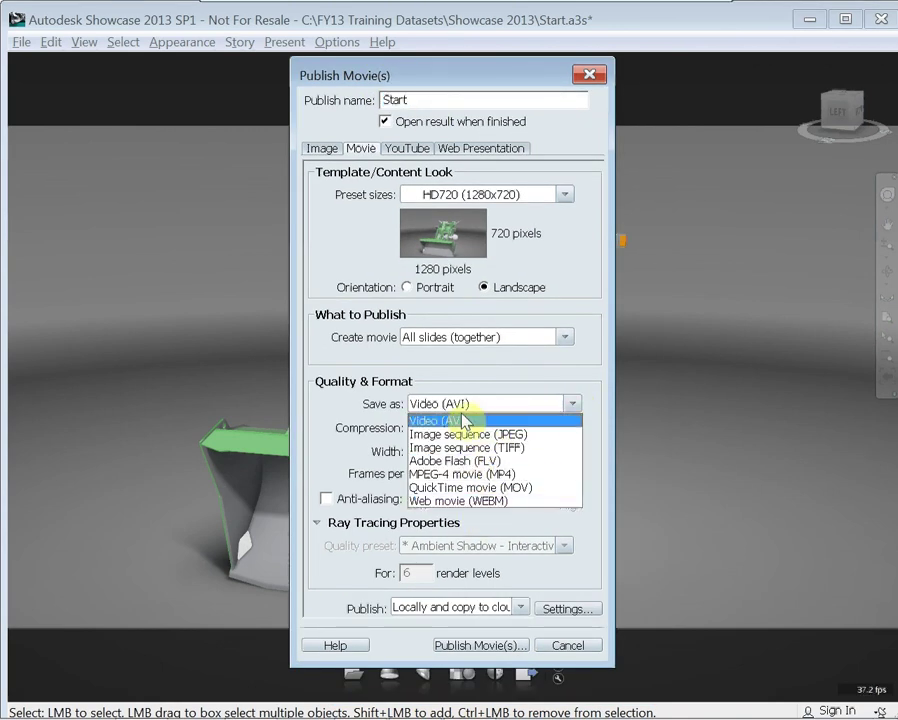
{"action": "left_click", "coordinate": [474, 237]}
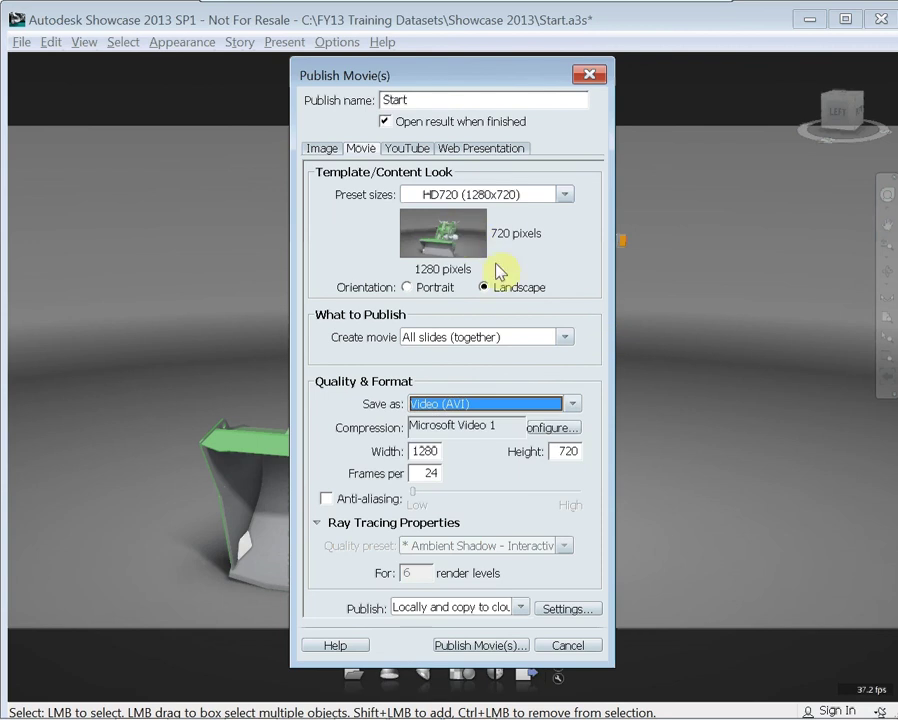
{"action": "left_click", "coordinate": [568, 648]}
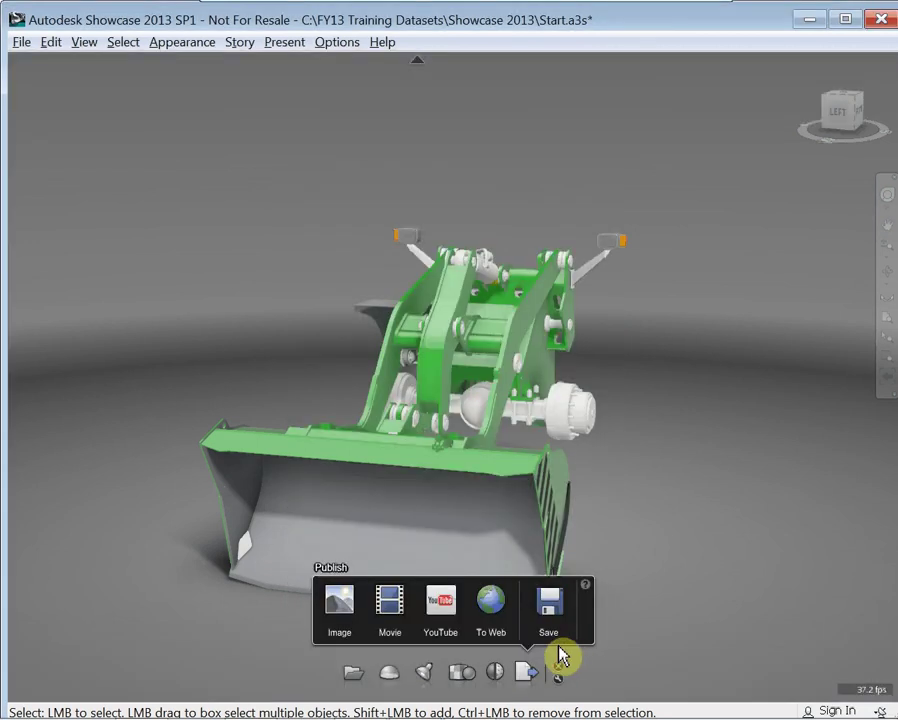
{"action": "left_click", "coordinate": [436, 604]}
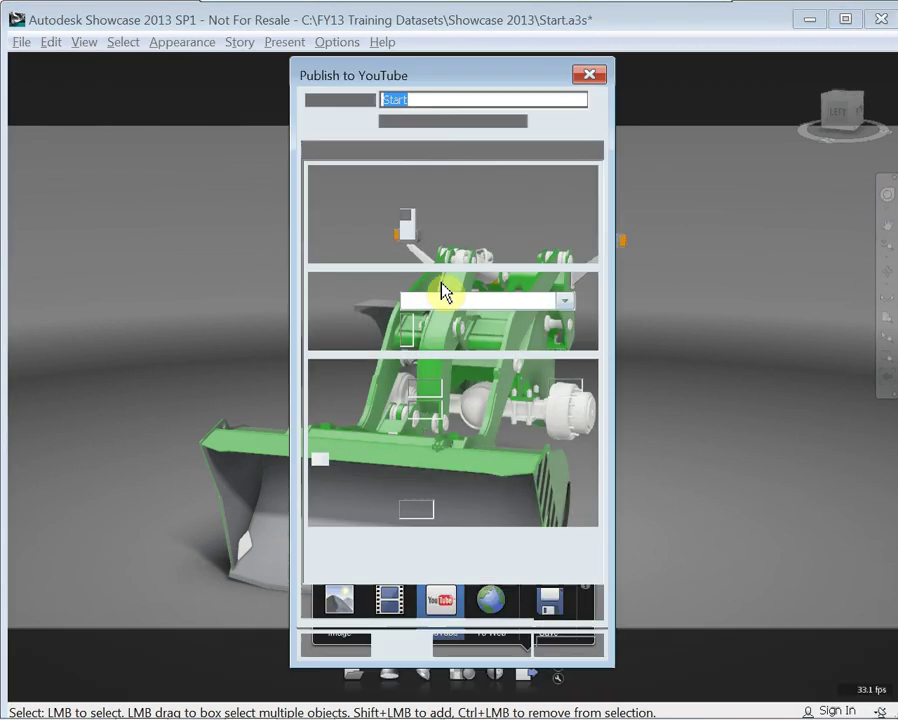
{"action": "left_click_drag", "start_coordinate": [425, 80], "coordinate": [410, 74]}
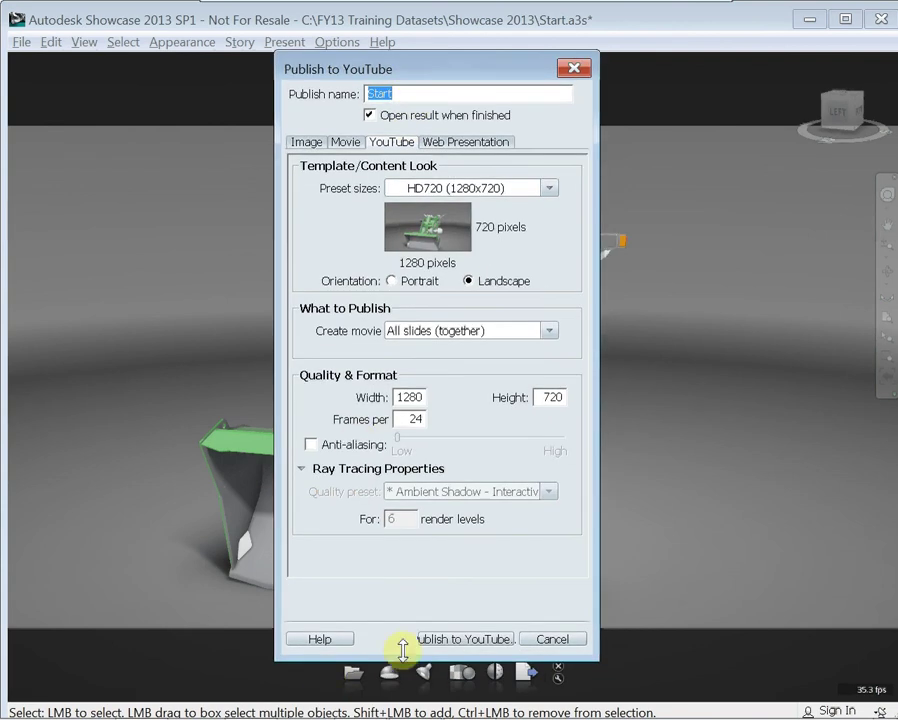
{"action": "left_click", "coordinate": [552, 639]}
{"action": "left_click", "coordinate": [492, 612]}
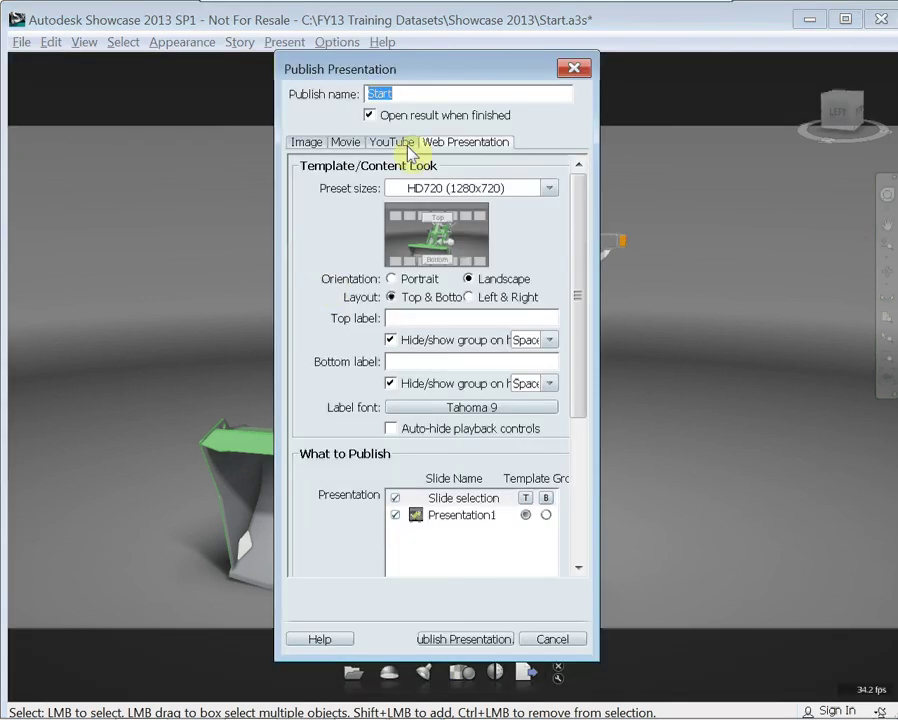
{"action": "left_click_drag", "start_coordinate": [445, 88], "coordinate": [11, 38]}
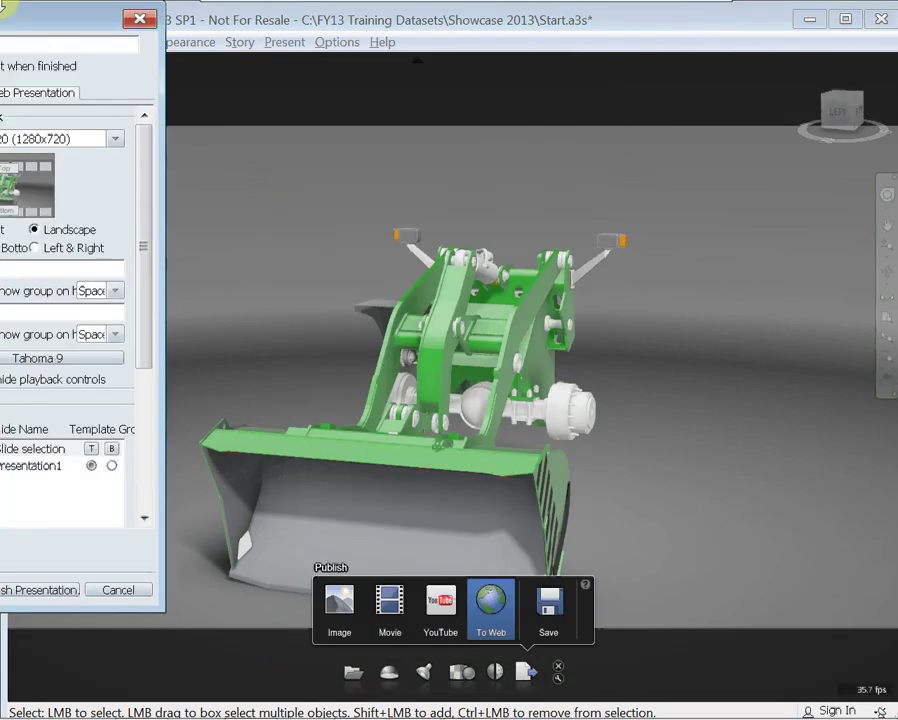
{"action": "left_click_drag", "start_coordinate": [60, 18], "coordinate": [510, 78]}
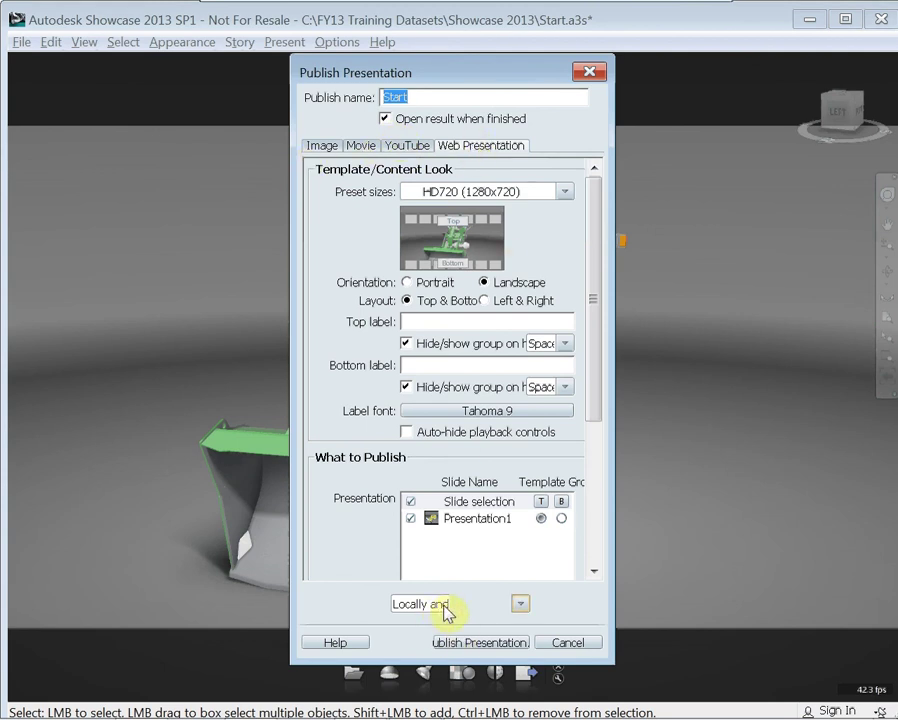
{"action": "left_click", "coordinate": [518, 606]}
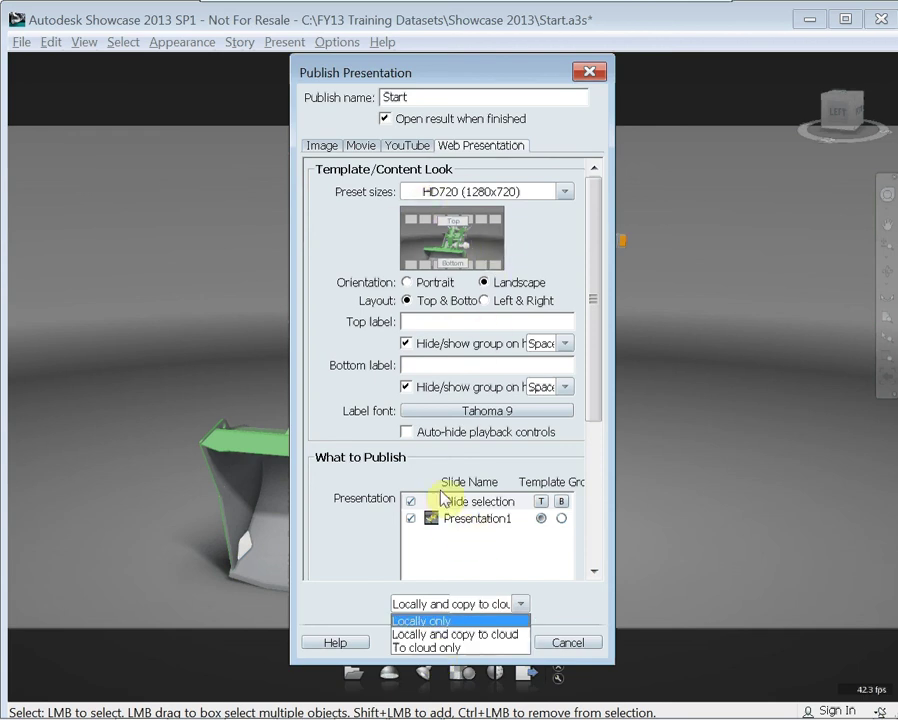
{"action": "left_click", "coordinate": [573, 645]}
{"action": "left_click", "coordinate": [573, 645]}
{"action": "middle_click_drag", "start_coordinate": [281, 291], "coordinate": [285, 257]}
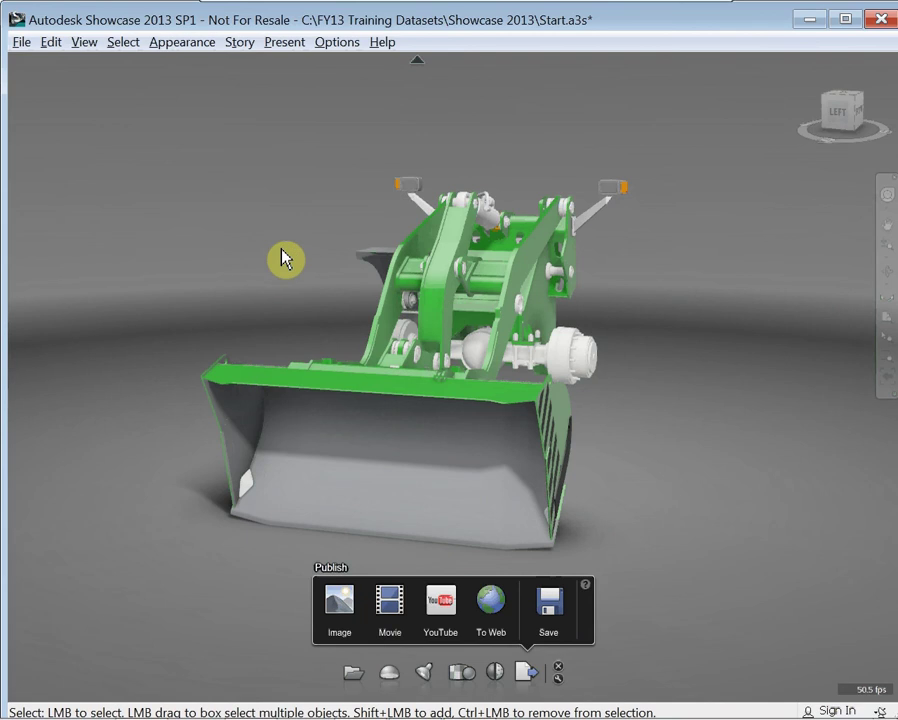
{"action": "mouse_move", "coordinate": [297, 712]}
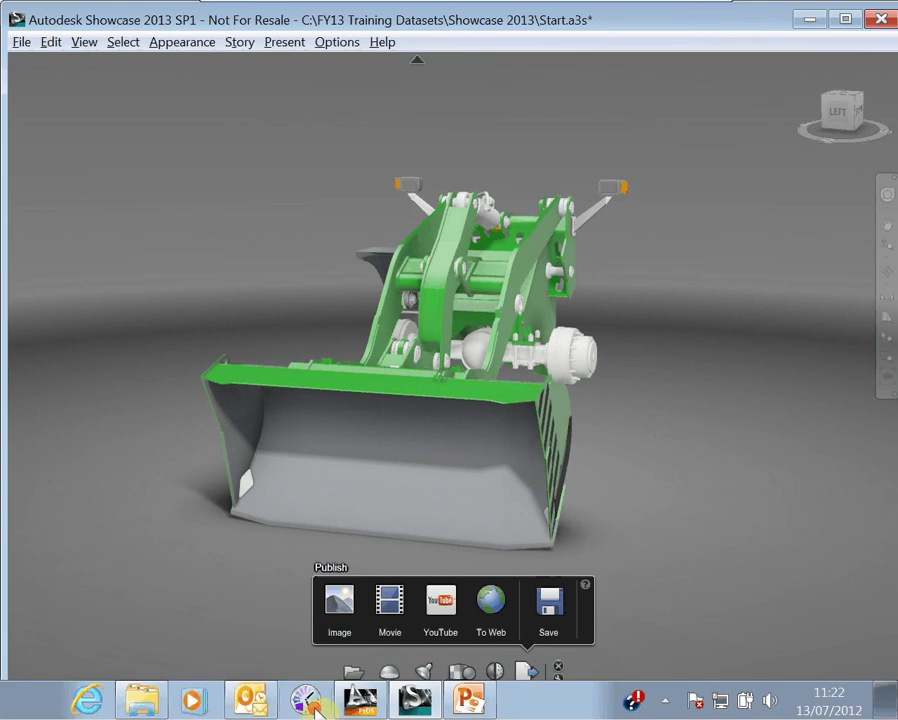
{"action": "left_click", "coordinate": [666, 701]}
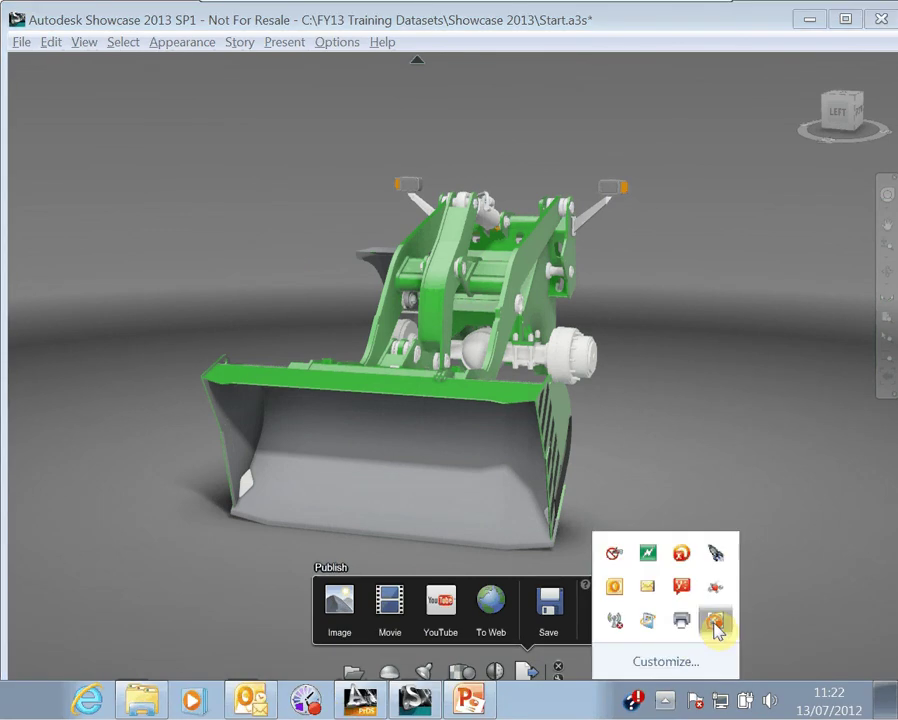
{"action": "right_click", "coordinate": [616, 551]}
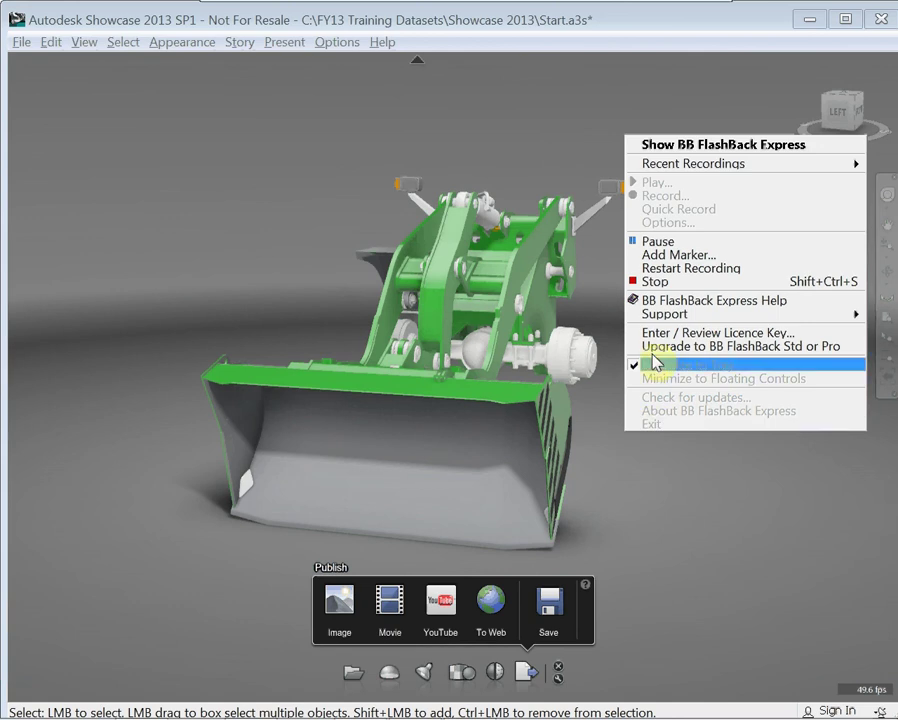